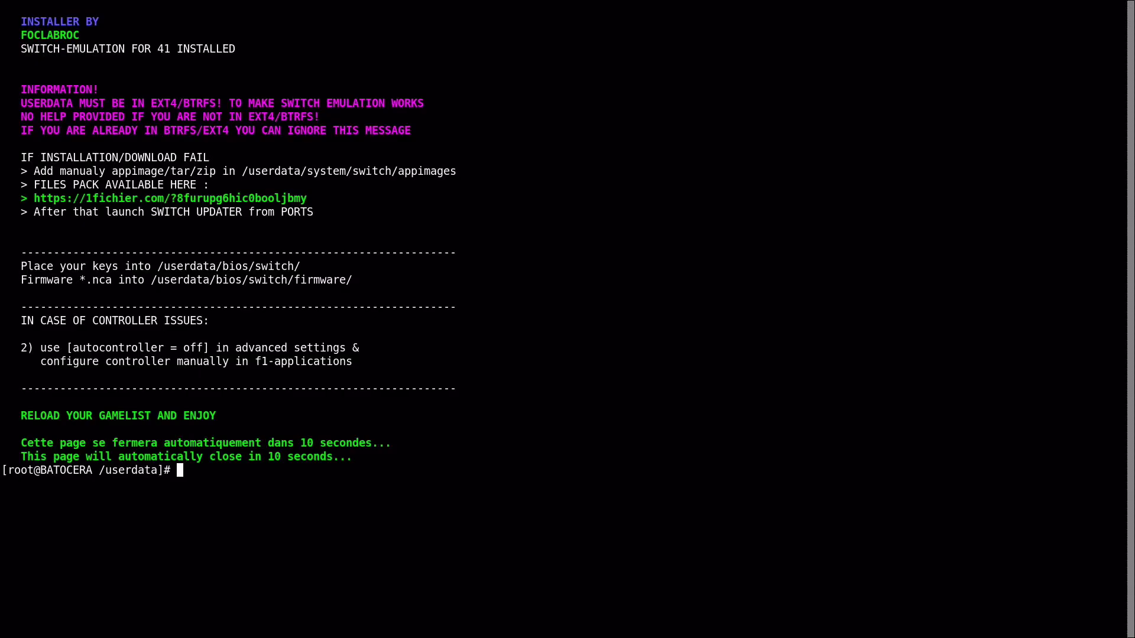
Exit the terminal session after the Switch emulation installer has finished
type("exit")
key("Return")
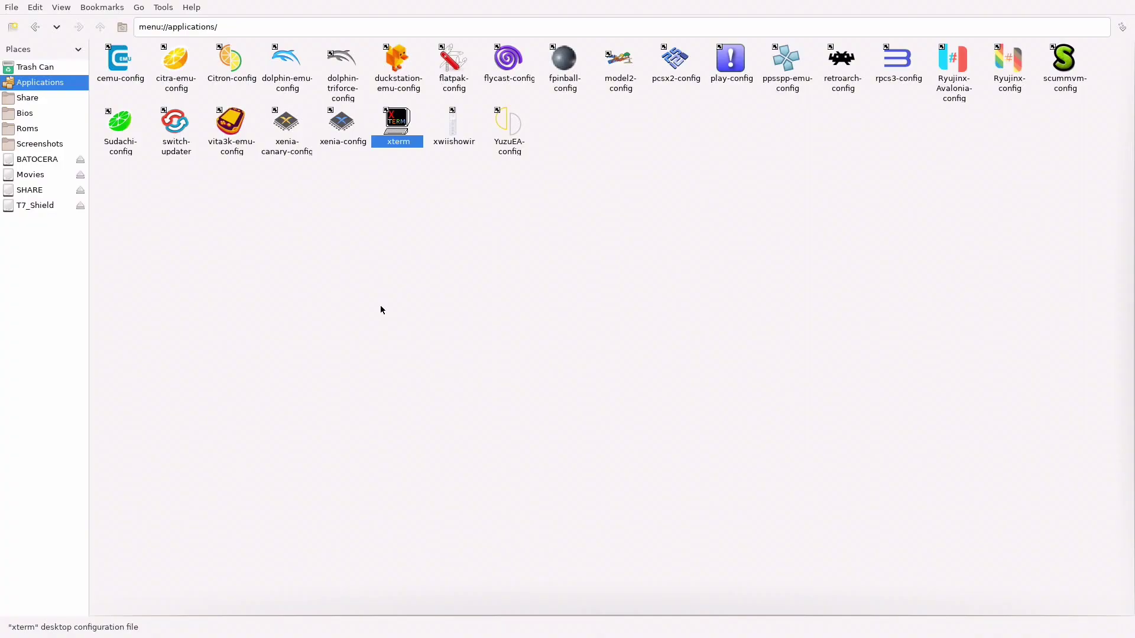
Look through the game files in the switch folder under Roms, and return to the roms folder
left_click(33, 132)
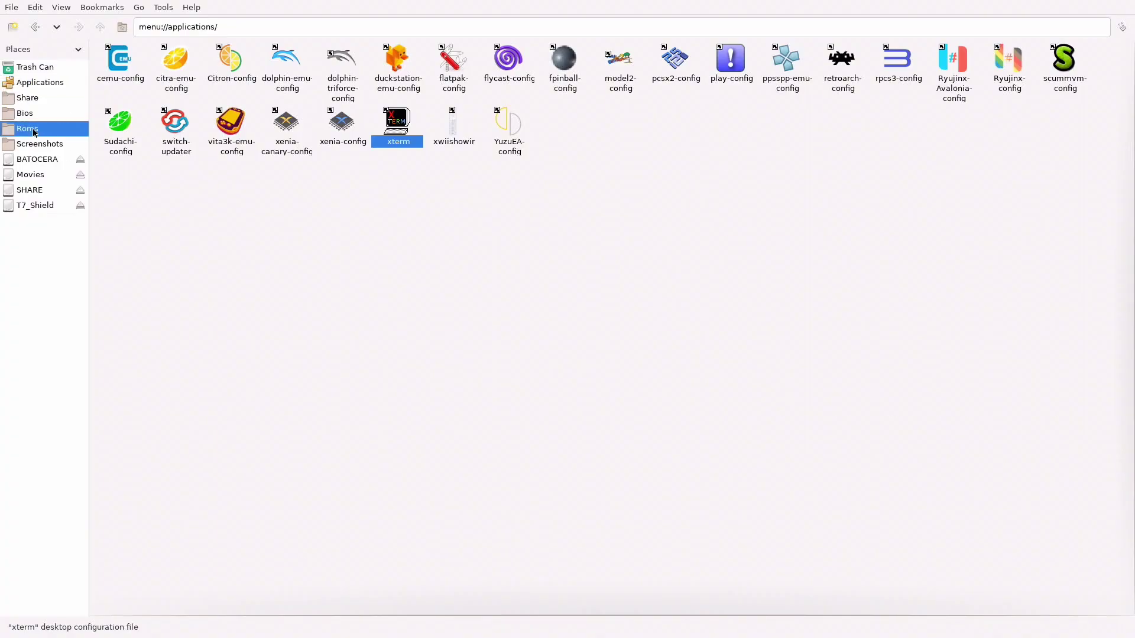
left_click(240, 537)
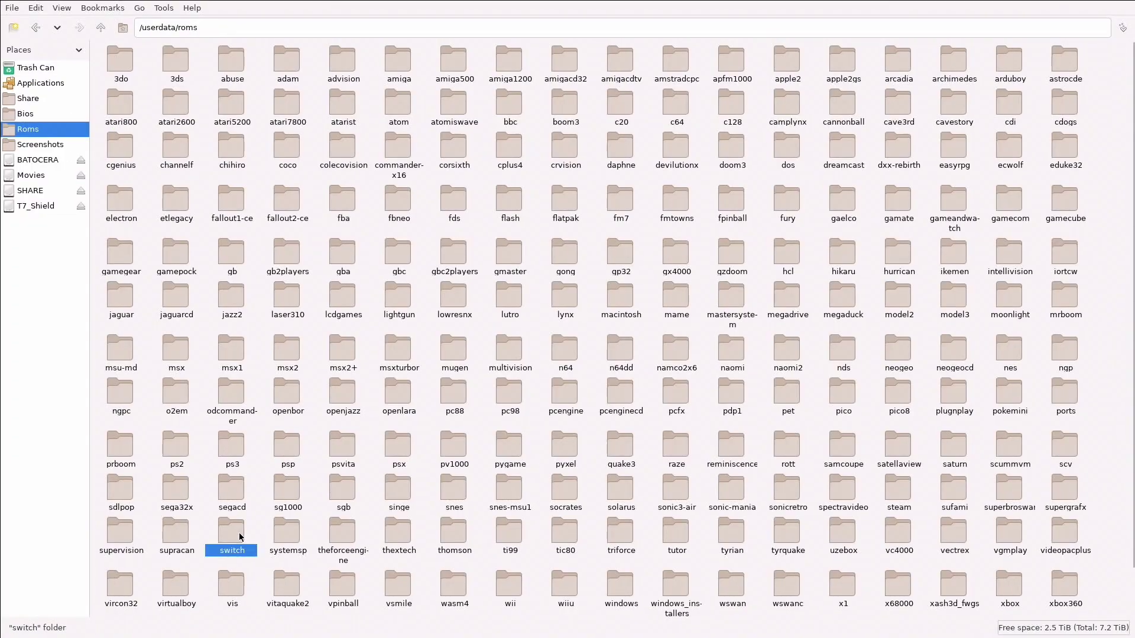
double_click(234, 529)
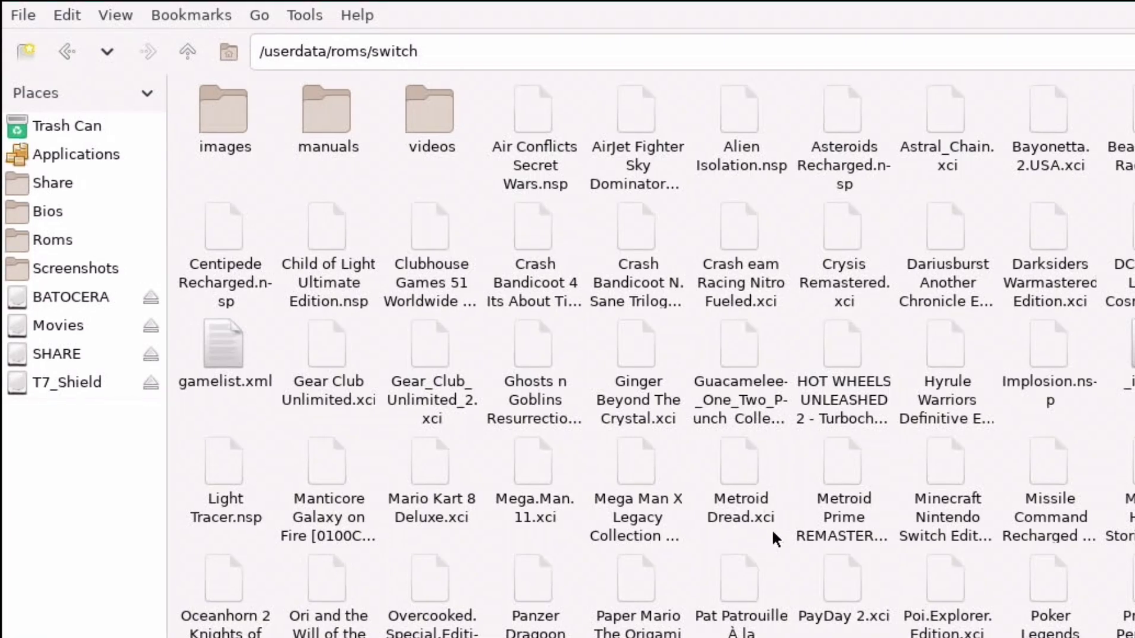
left_click(188, 52)
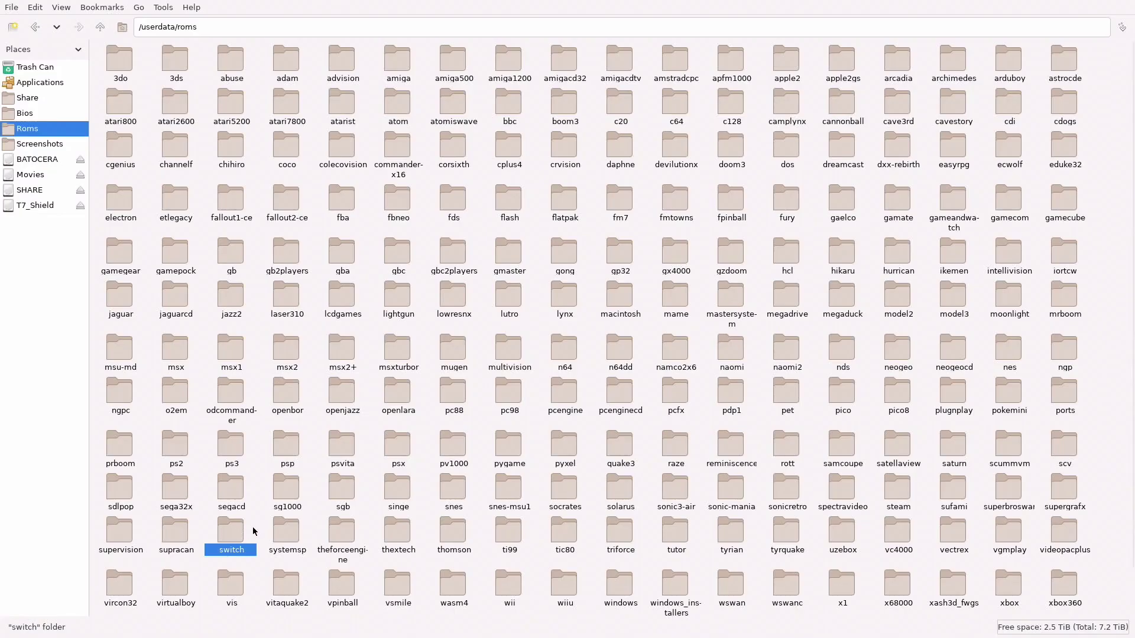
Open the T7_Shield drive and show it in a second tab with a side-by-side view
left_click(43, 206)
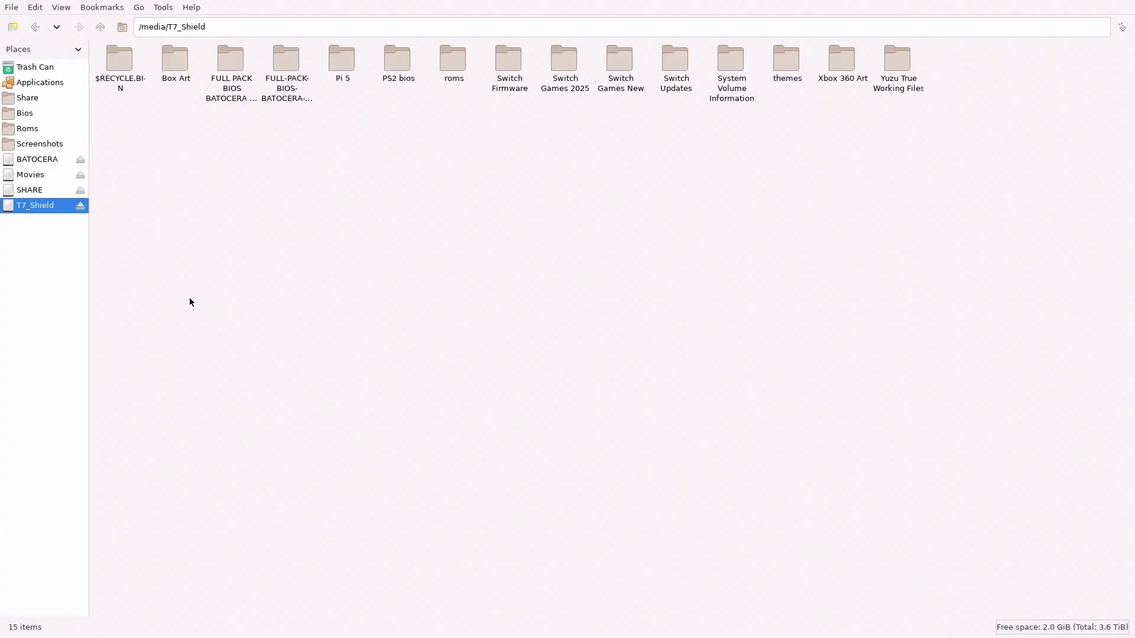
key("ctrl+t")
key("F6")
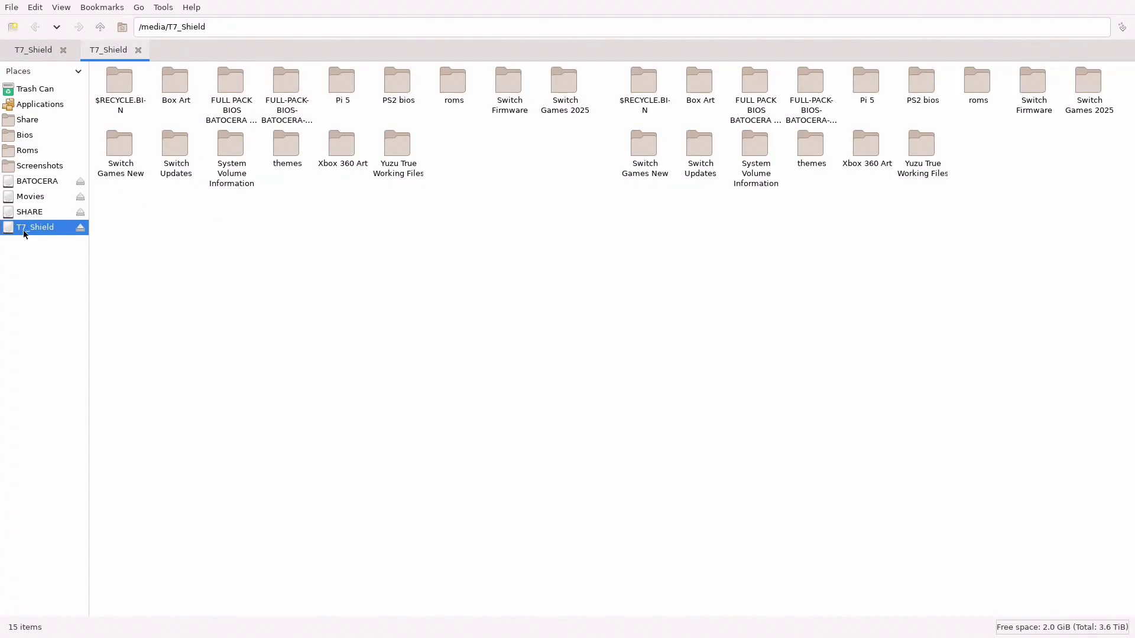
Copy Firmware 18.1.0.zip from the Switch Firmware folder on T7_Shield into /userdata/bios/switch
left_click(23, 49)
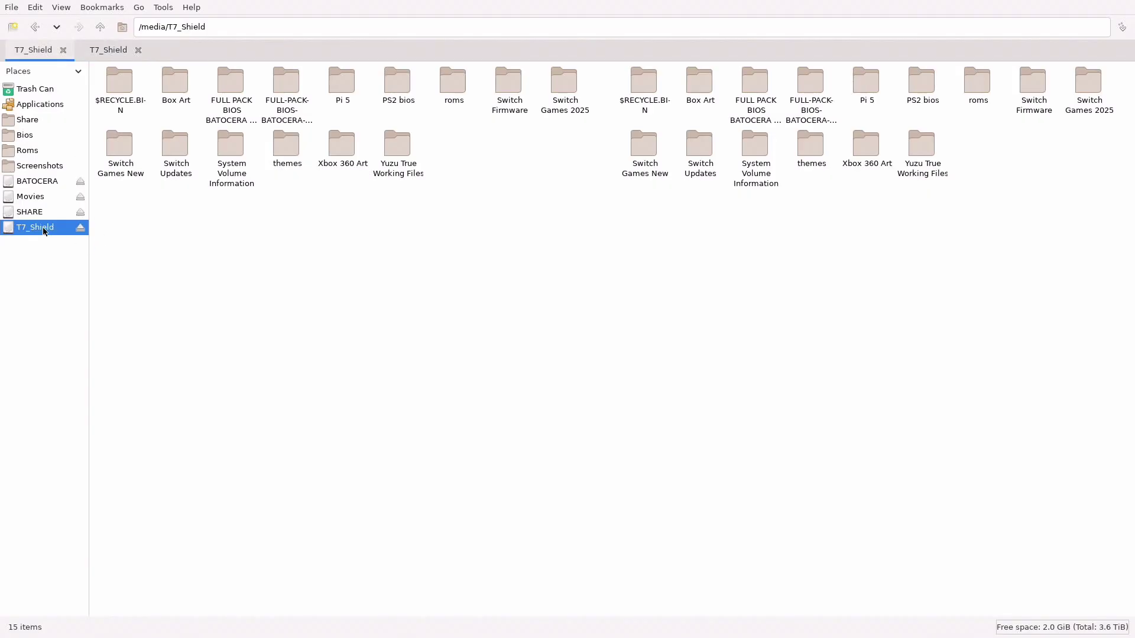
double_click(514, 96)
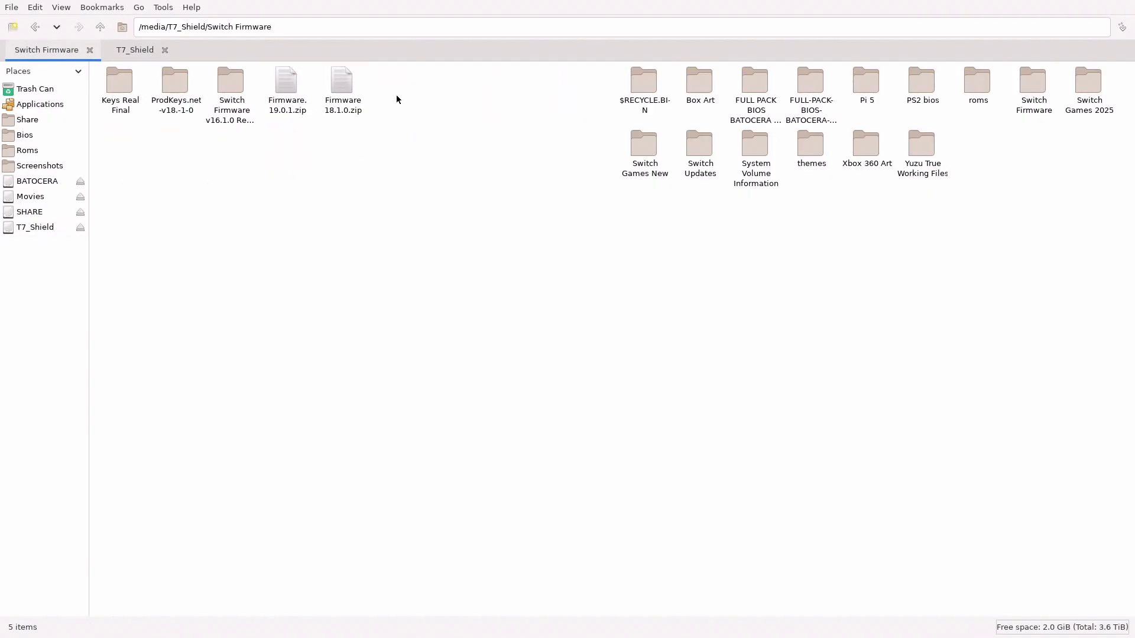
left_click(343, 78)
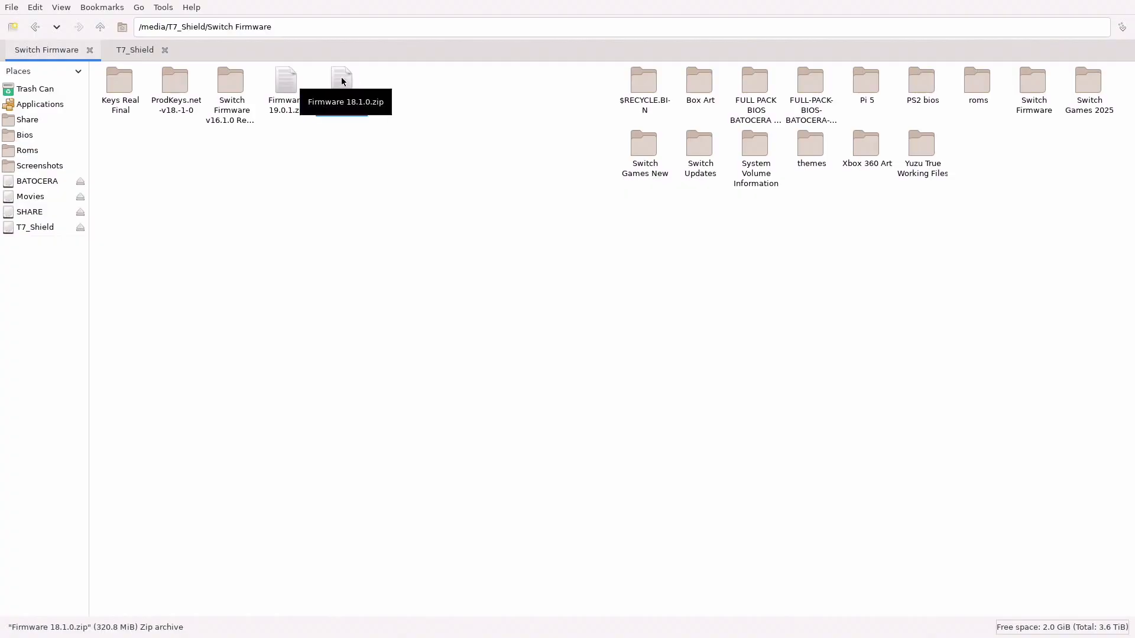
right_click(342, 78)
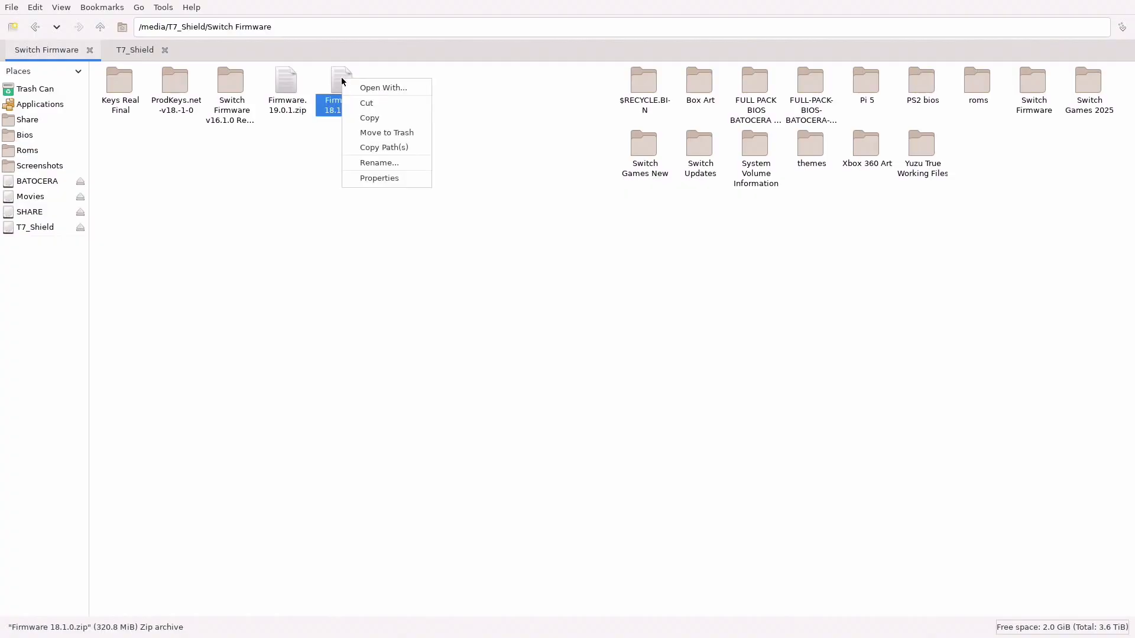
left_click(371, 116)
left_click(126, 55)
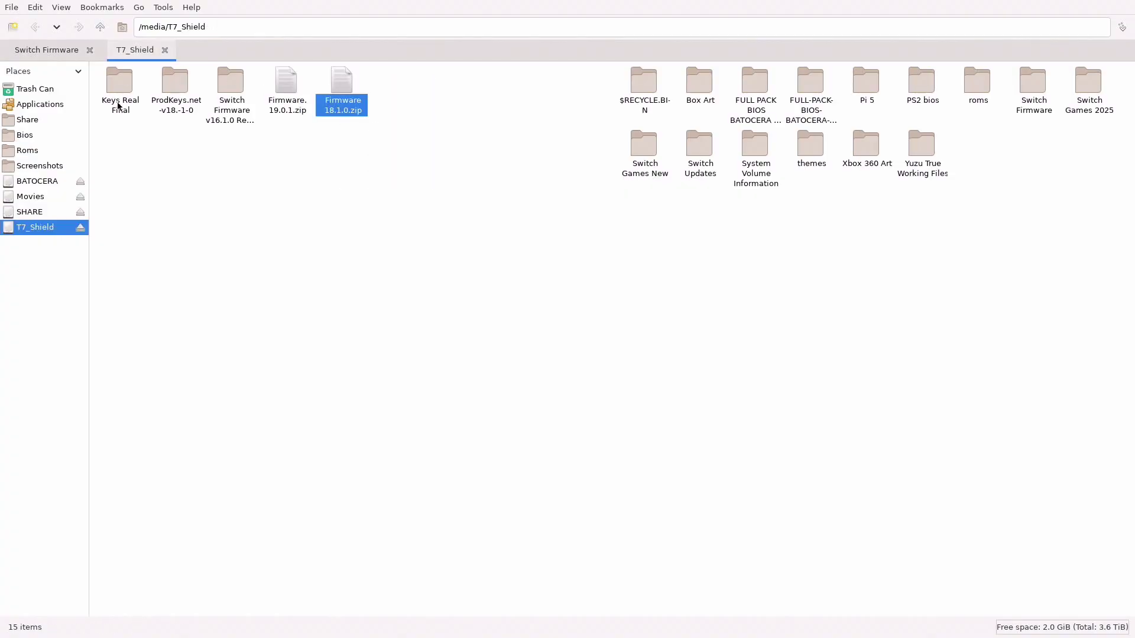
left_click(36, 136)
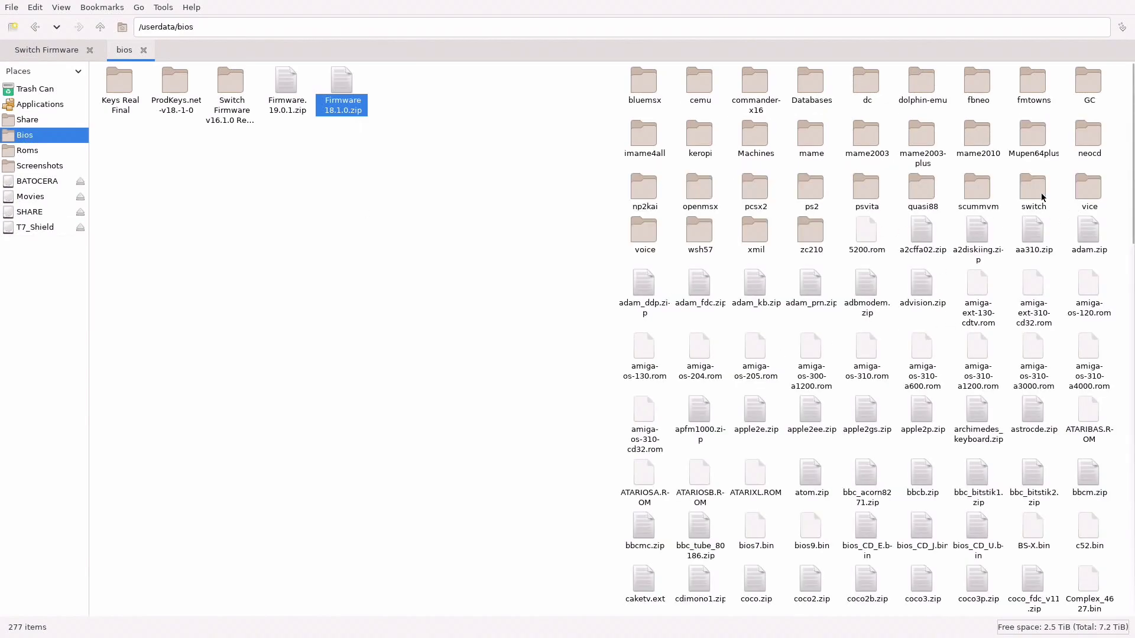
double_click(1033, 189)
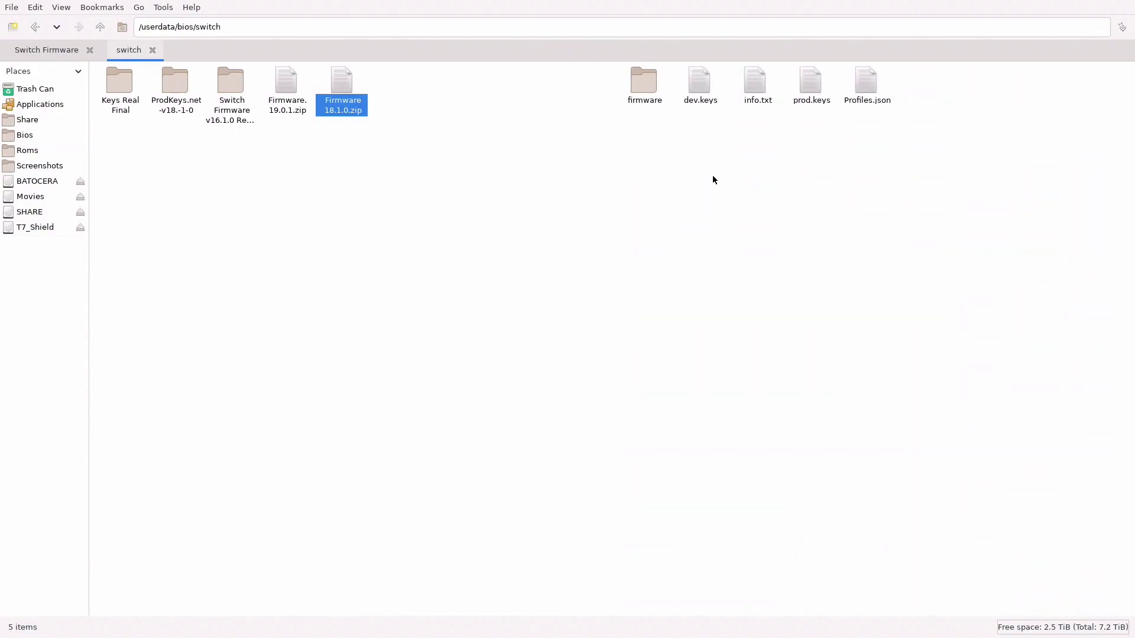
right_click(722, 146)
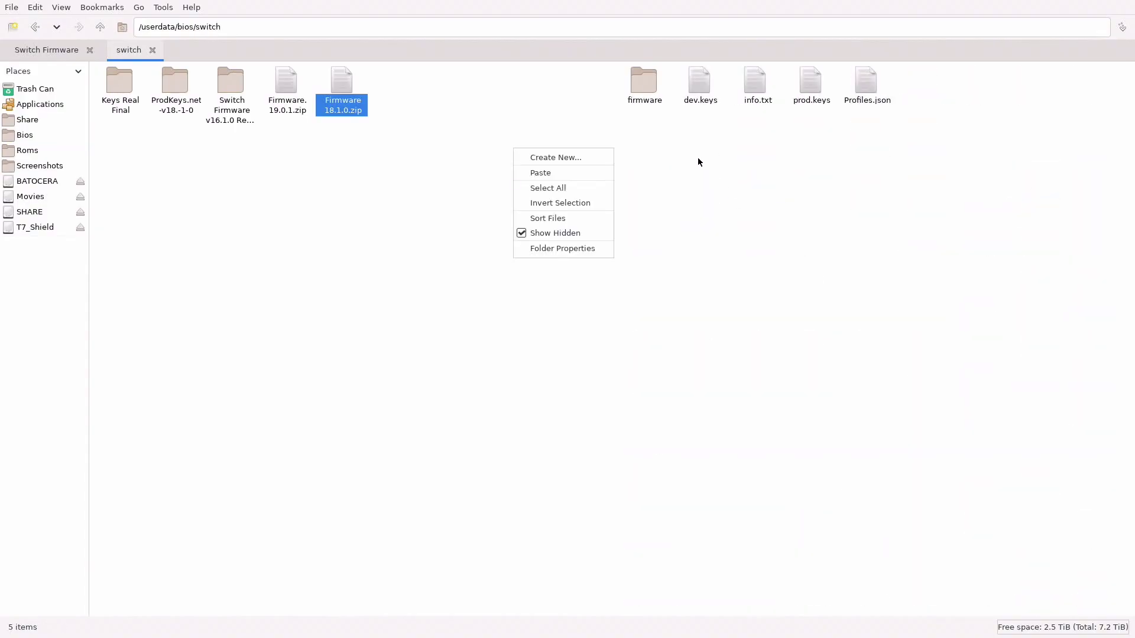
left_click(569, 174)
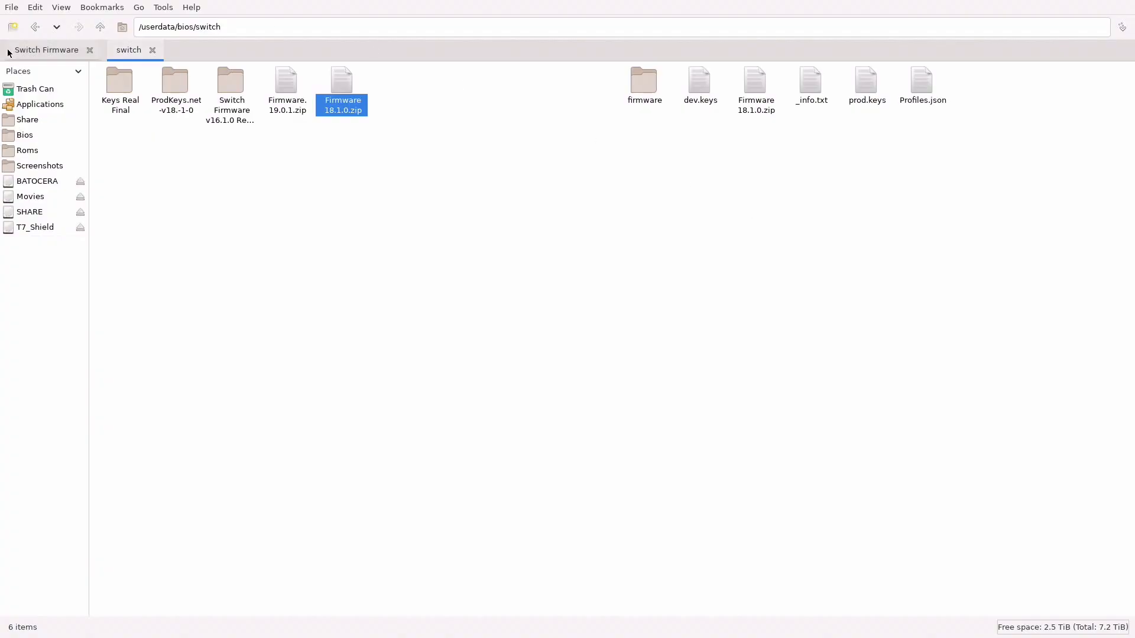
Copy prod.keys and title.keys from the ProdKeys.net-v18.-1-0 folder into /userdata/bios/switch, overwriting all existing files of the same name
left_click(41, 52)
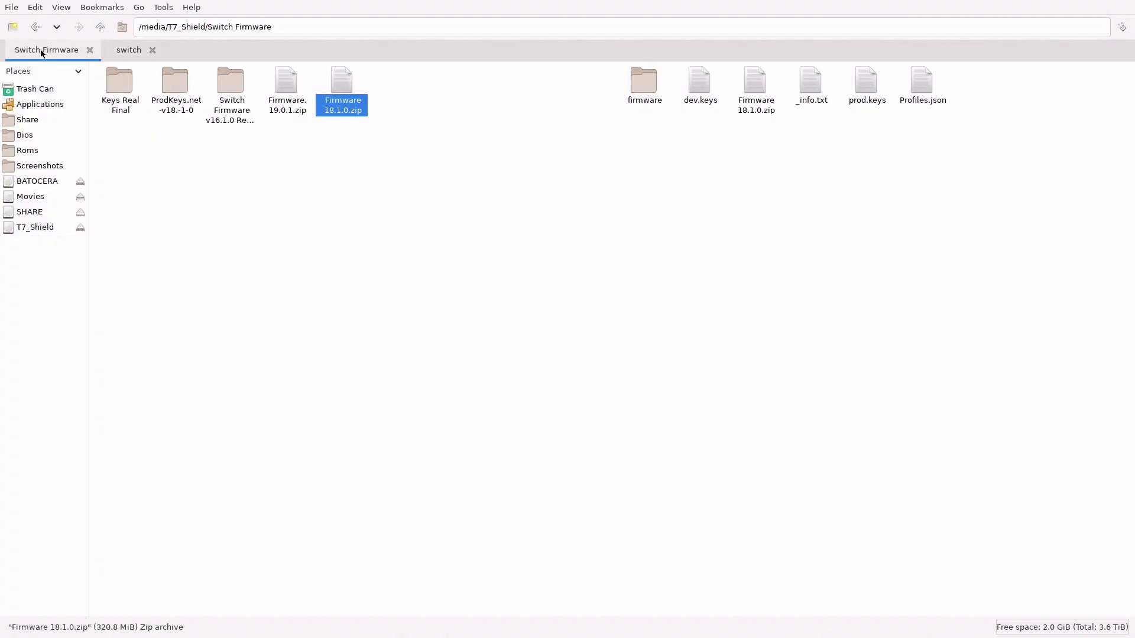
double_click(173, 83)
left_click(118, 89)
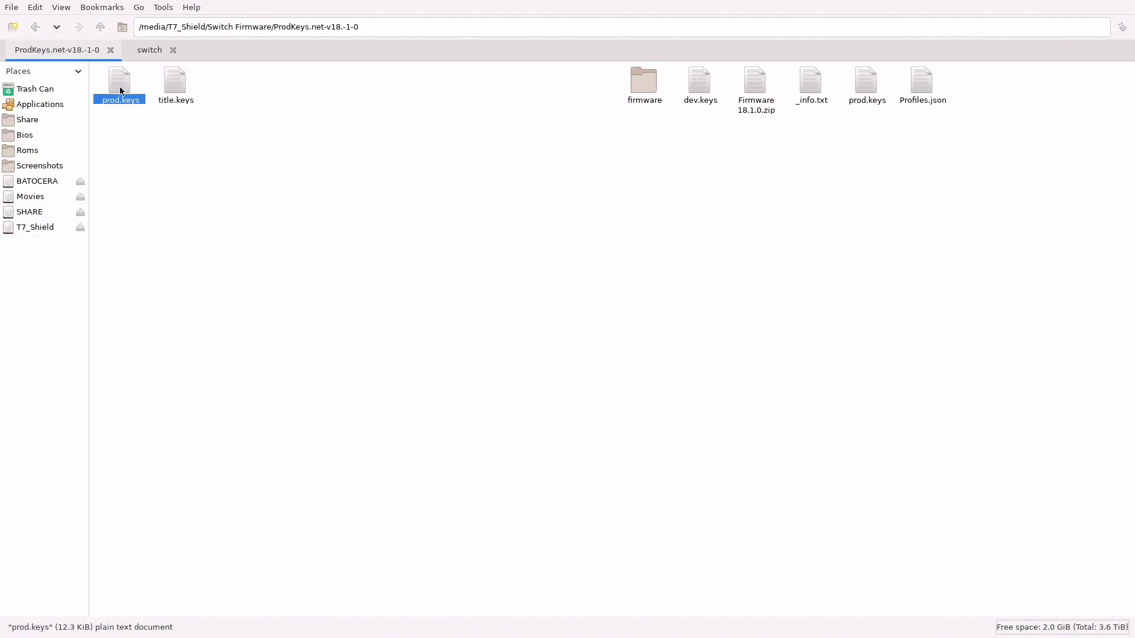
key("ctrl+a")
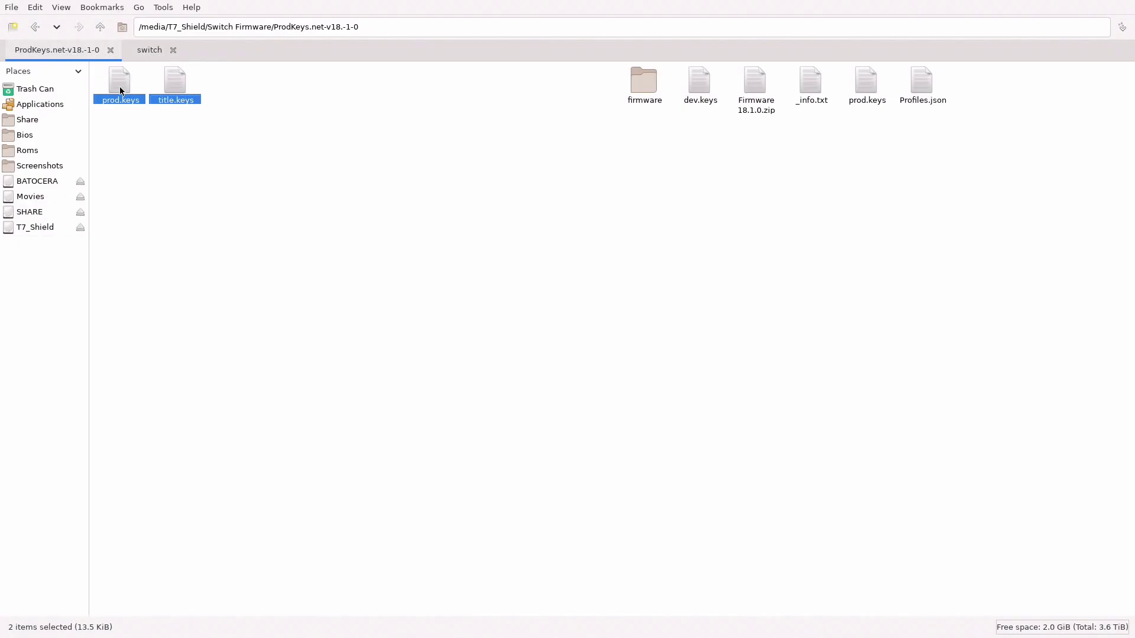
left_click(150, 49)
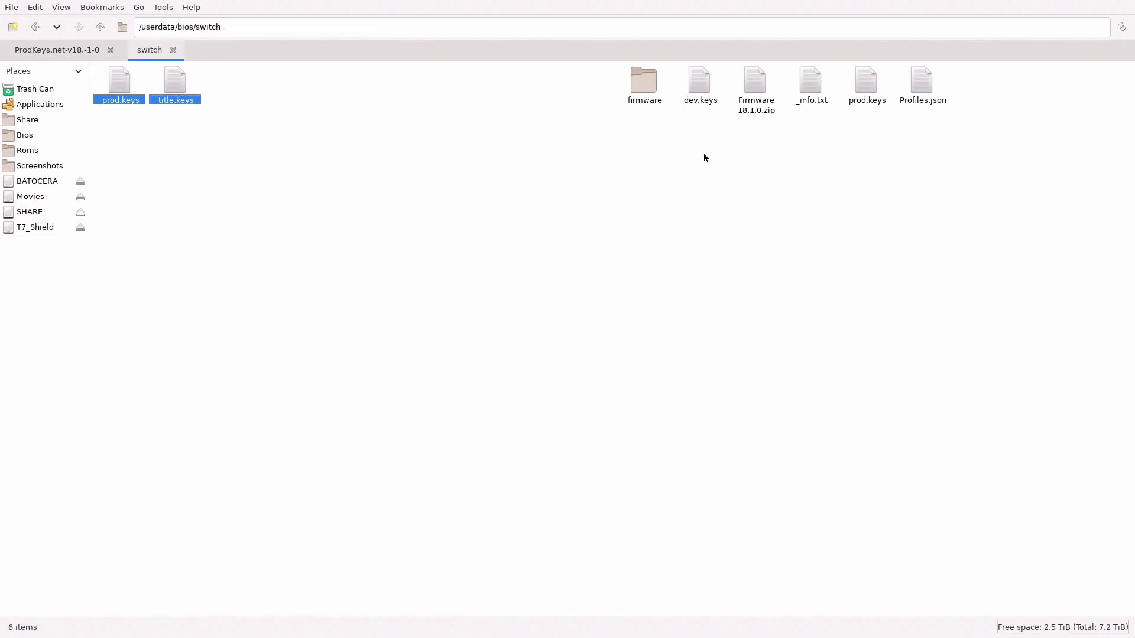
right_click(821, 166)
left_click(556, 192)
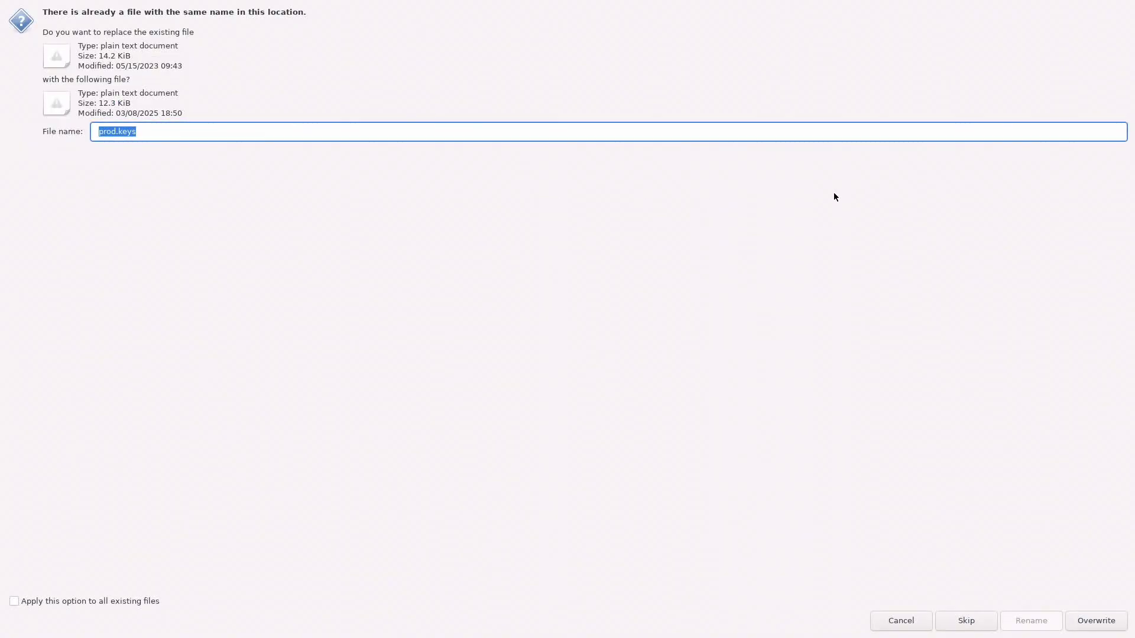
left_click(14, 601)
left_click(1111, 620)
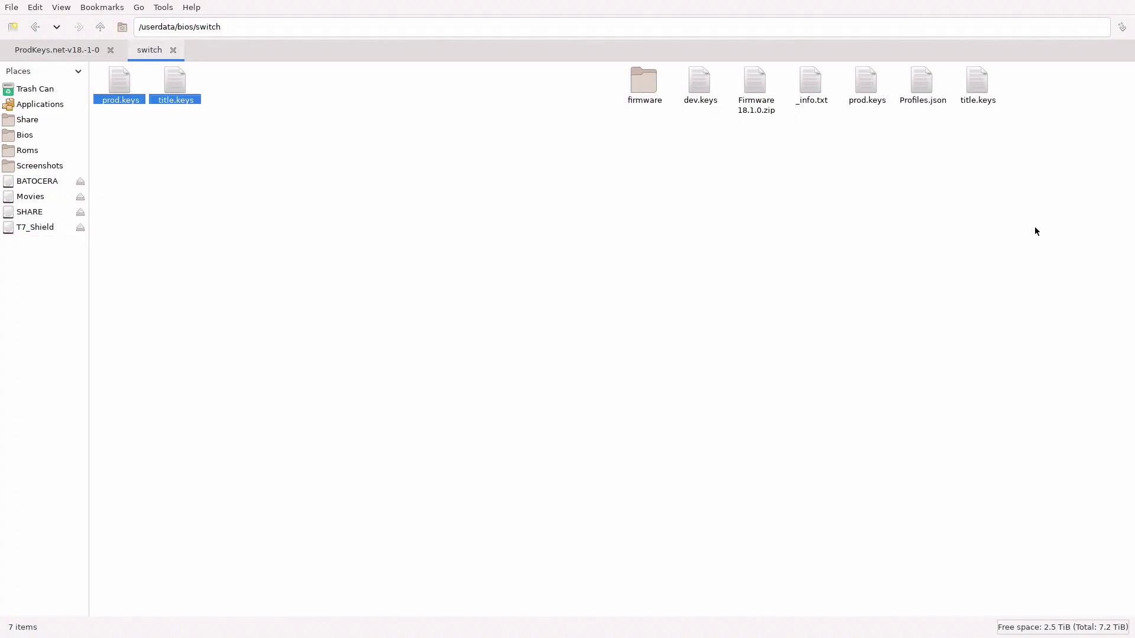
Close the extra tab, go to the Applications location and launch Ryujinx-config
left_click(33, 108)
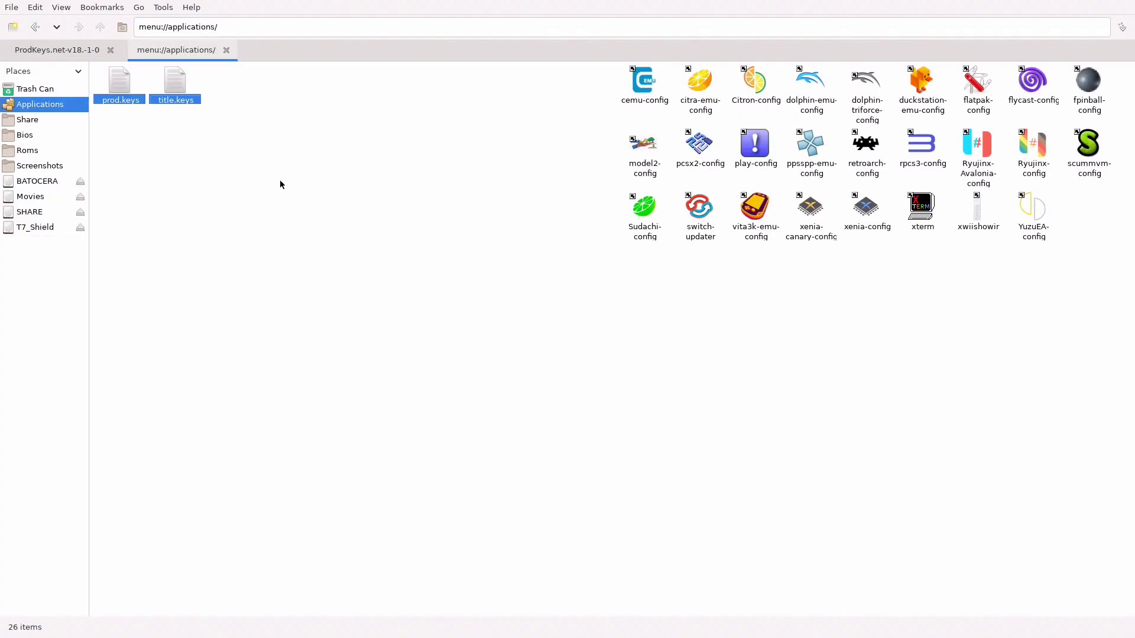
left_click(227, 50)
left_click(46, 86)
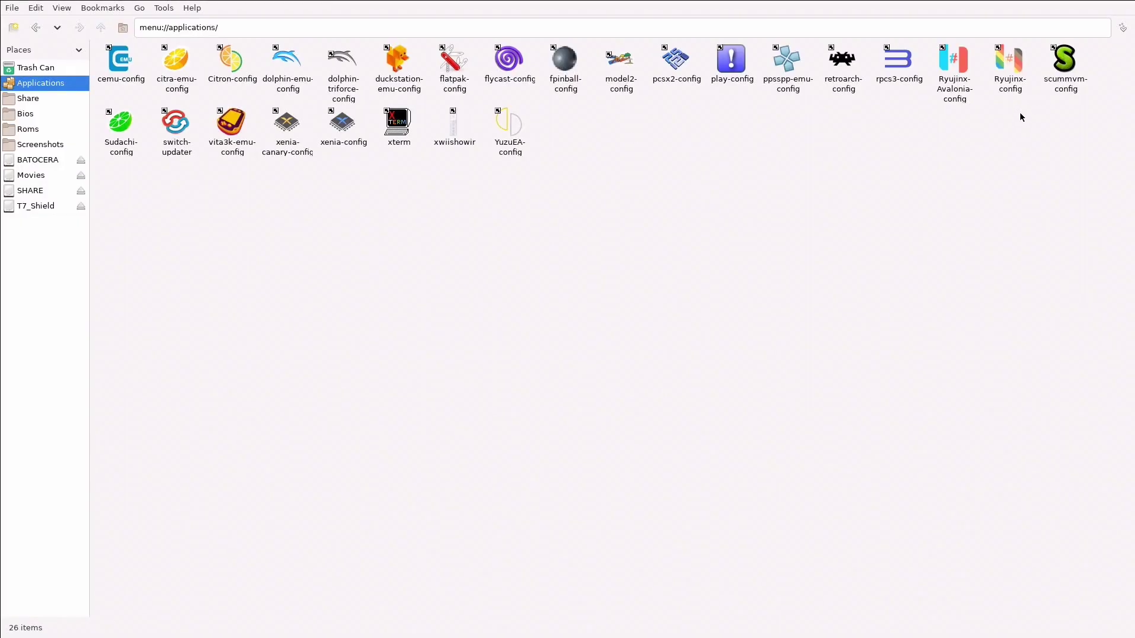
left_click(1015, 66)
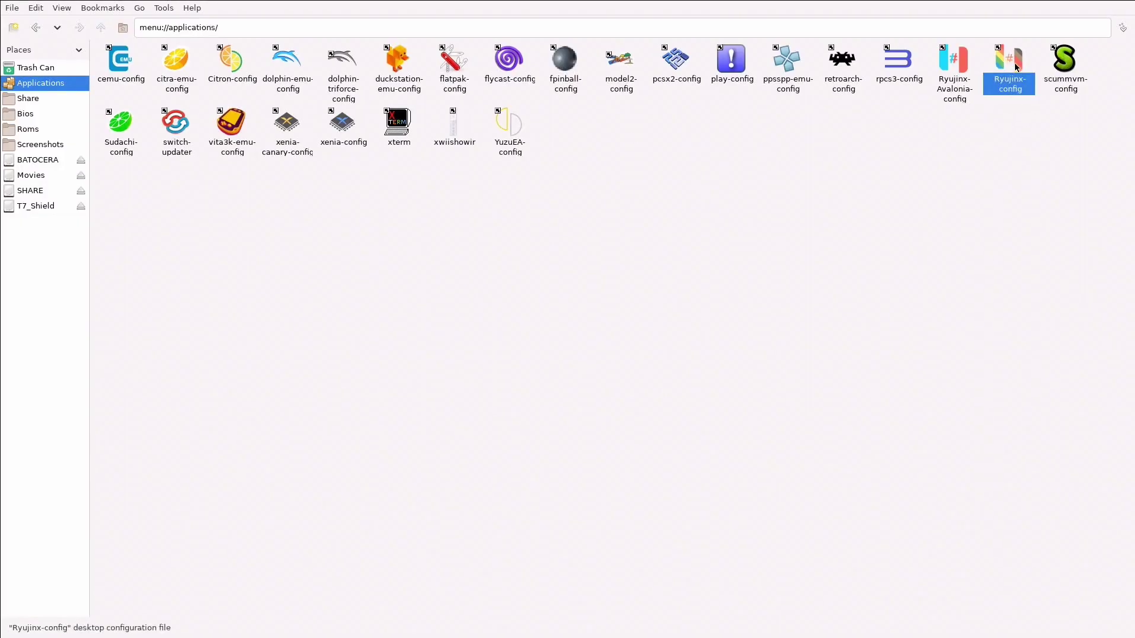
key("Return")
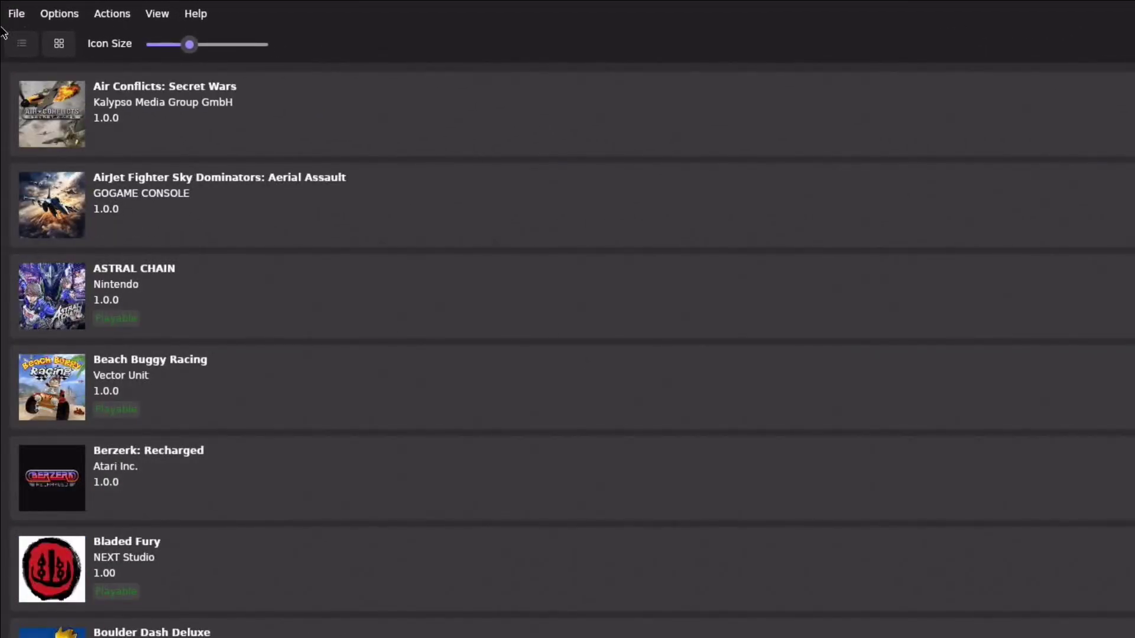
Install the firmware from Firmware 18.1.0.zip in the bios/switch folder on SHARE and confirm replacing the current system version
left_click(123, 18)
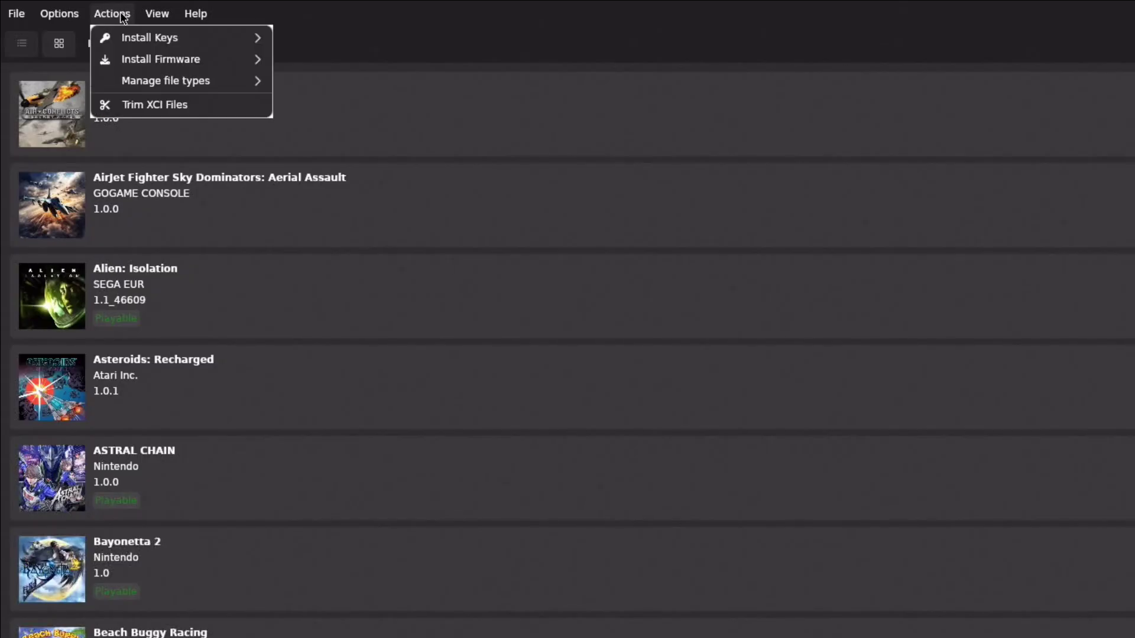
mouse_move(141, 66)
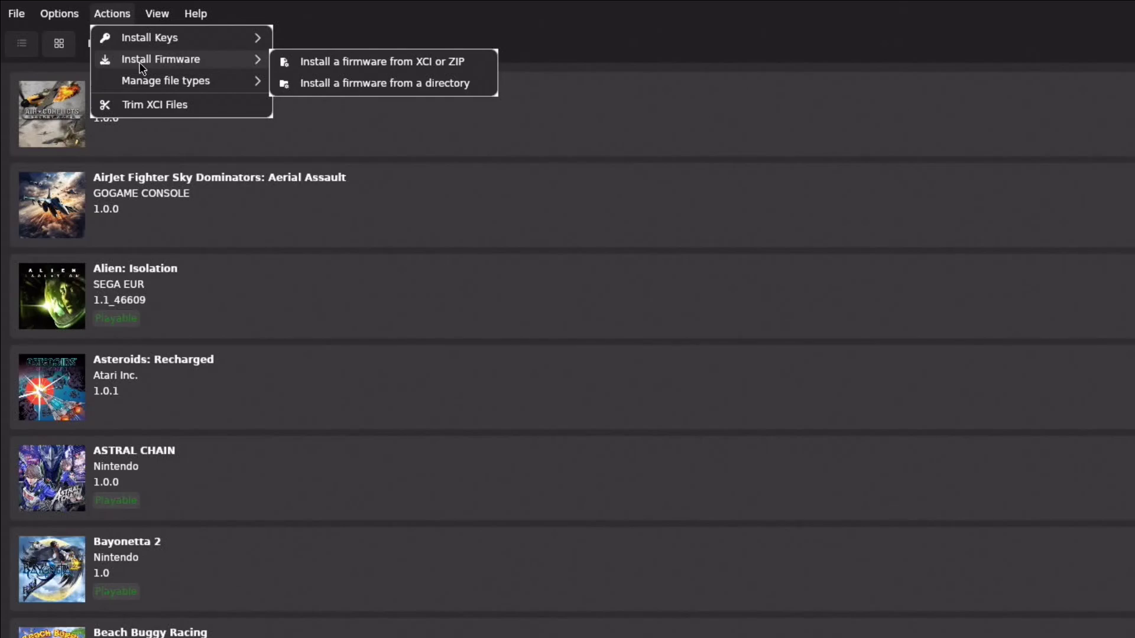
left_click(465, 61)
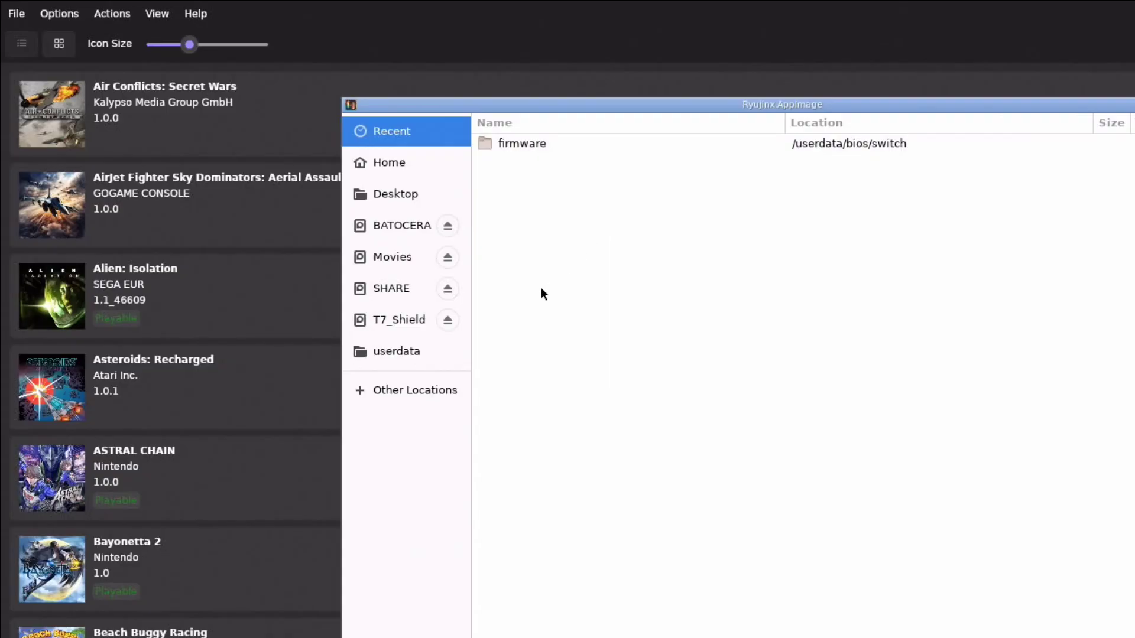
left_click(406, 288)
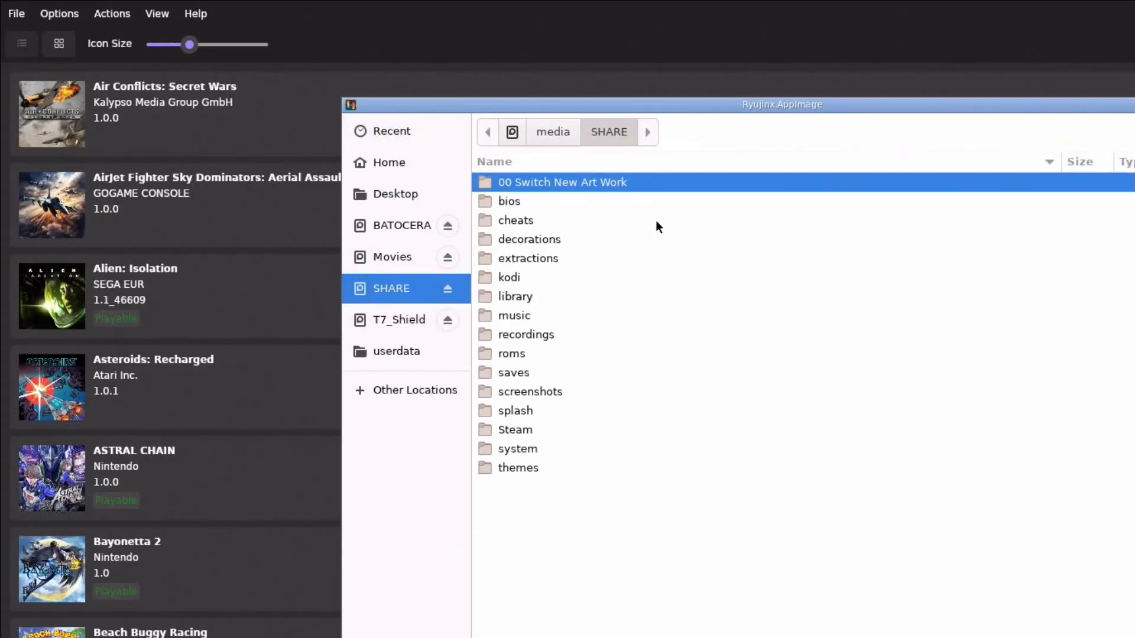
double_click(511, 202)
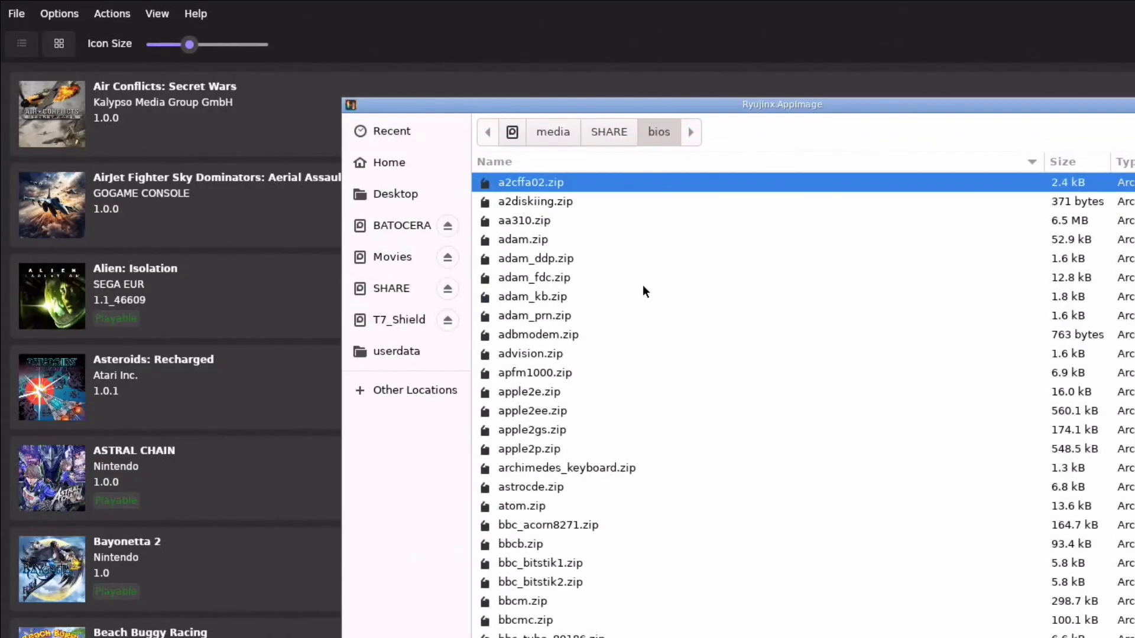
scroll(573, 579, "down", 3)
scroll(576, 597, "down", 10)
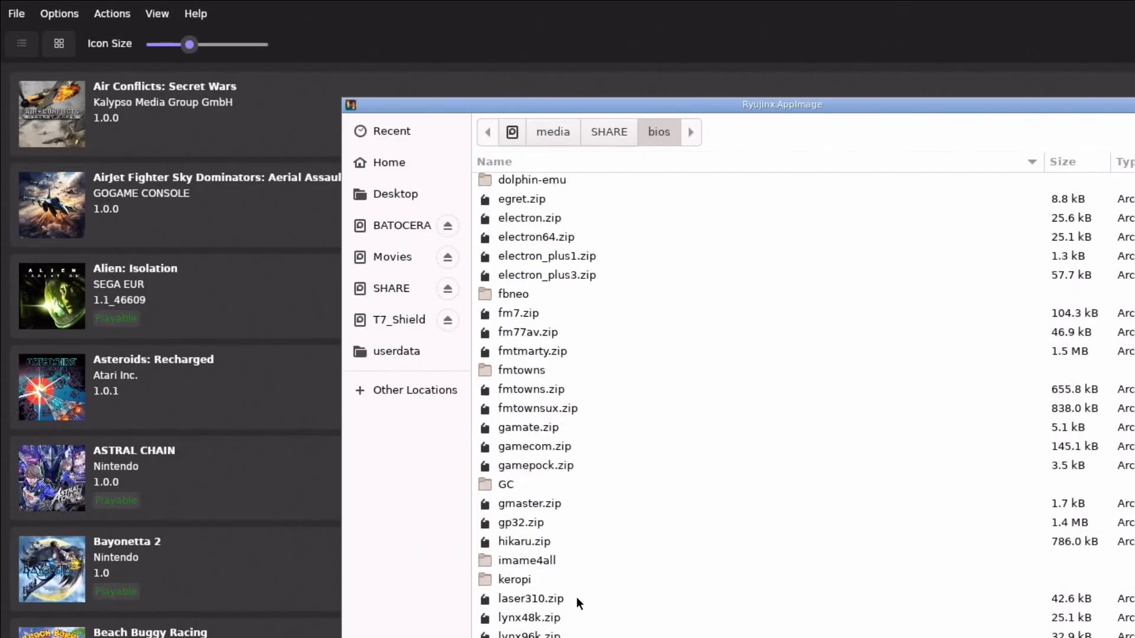
scroll(573, 599, "down", 8)
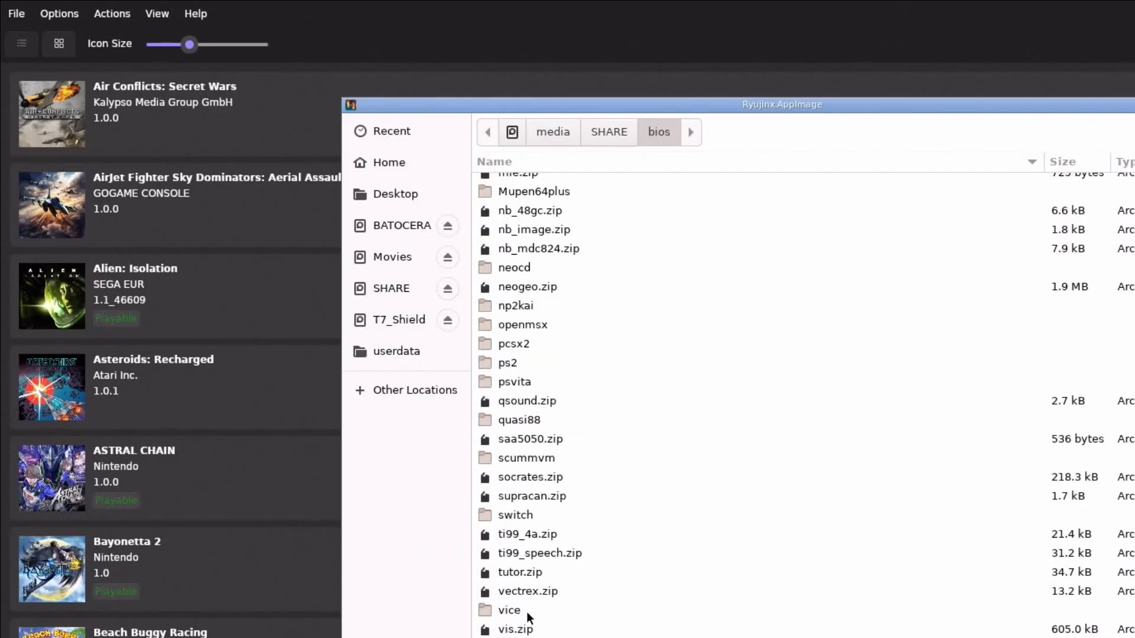
double_click(509, 516)
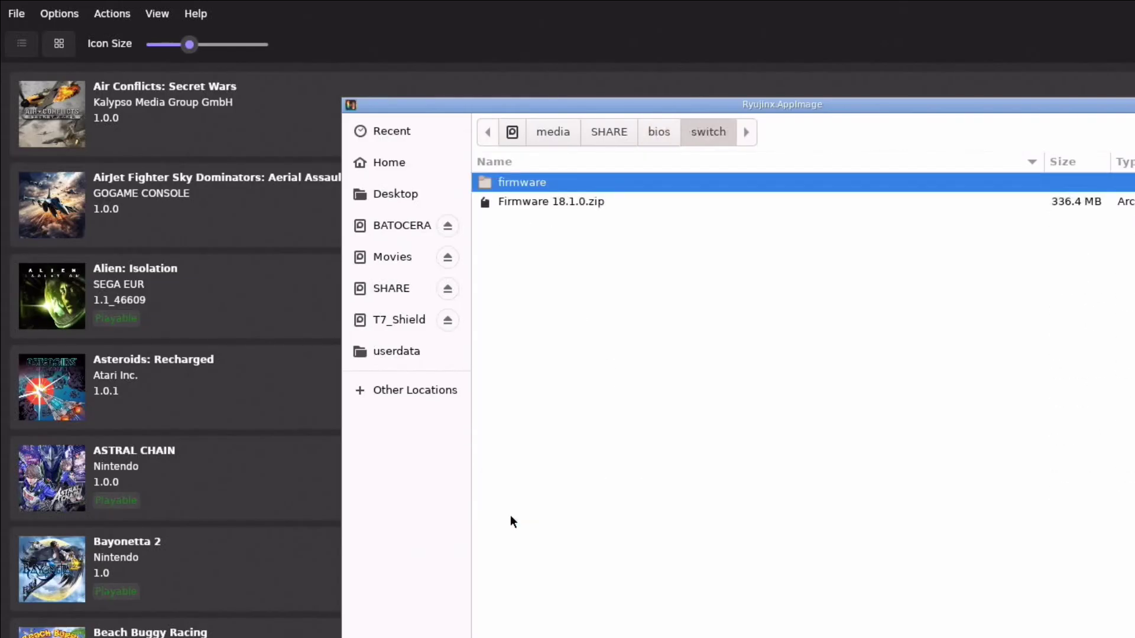
left_click(555, 201)
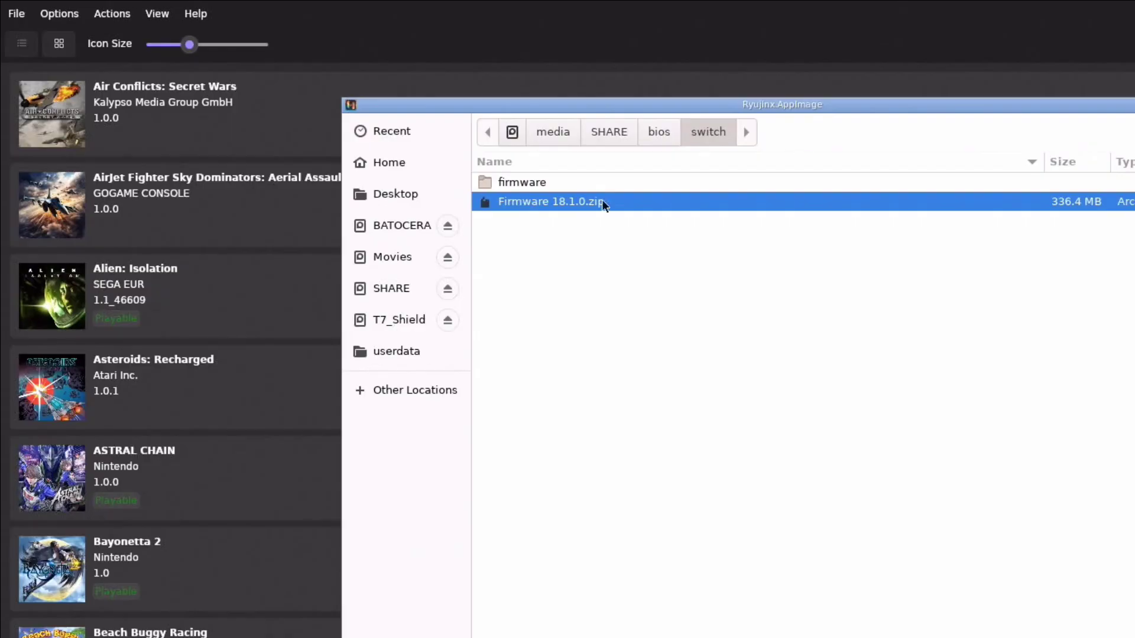
key("Return")
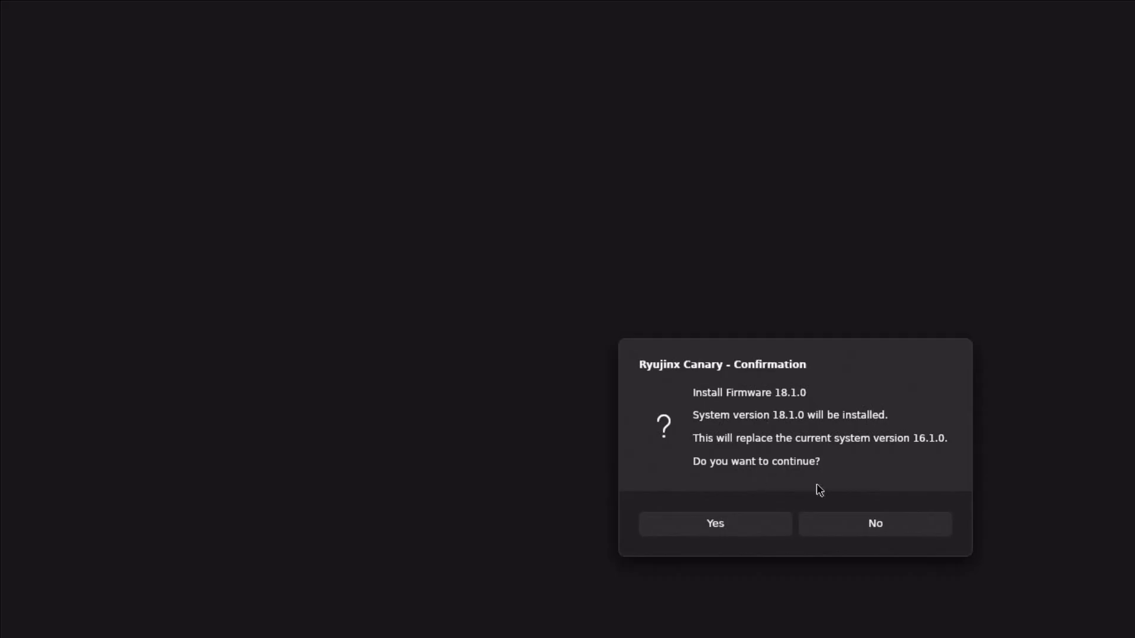
left_click(736, 527)
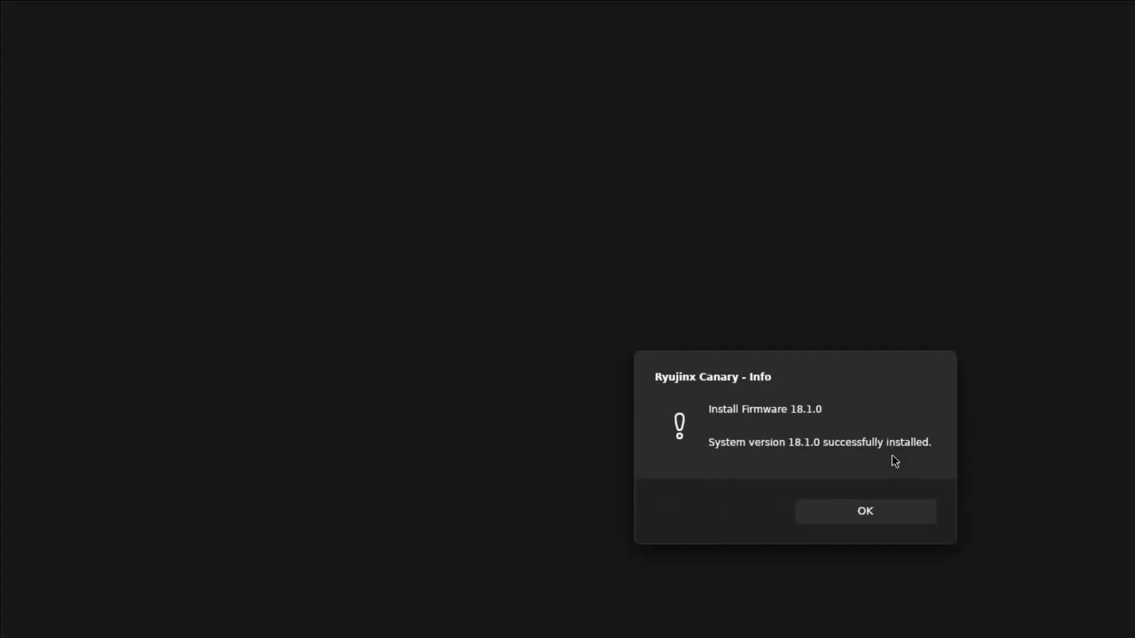
left_click(871, 522)
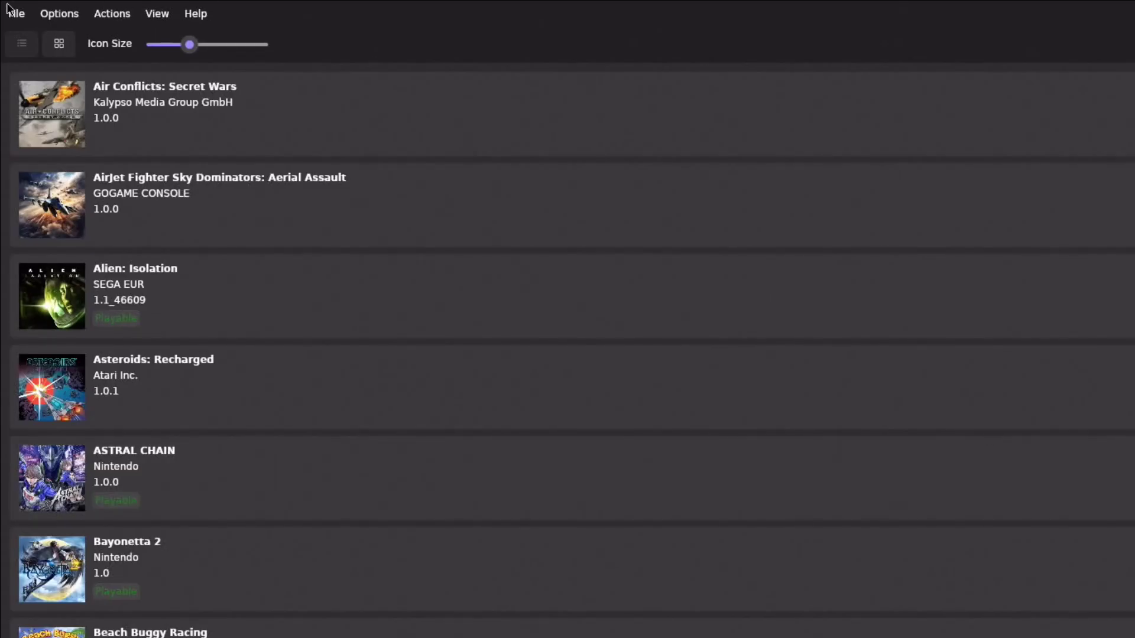
Exit Ryujinx and close the file manager window to return to the Batocera front end
left_click(15, 13)
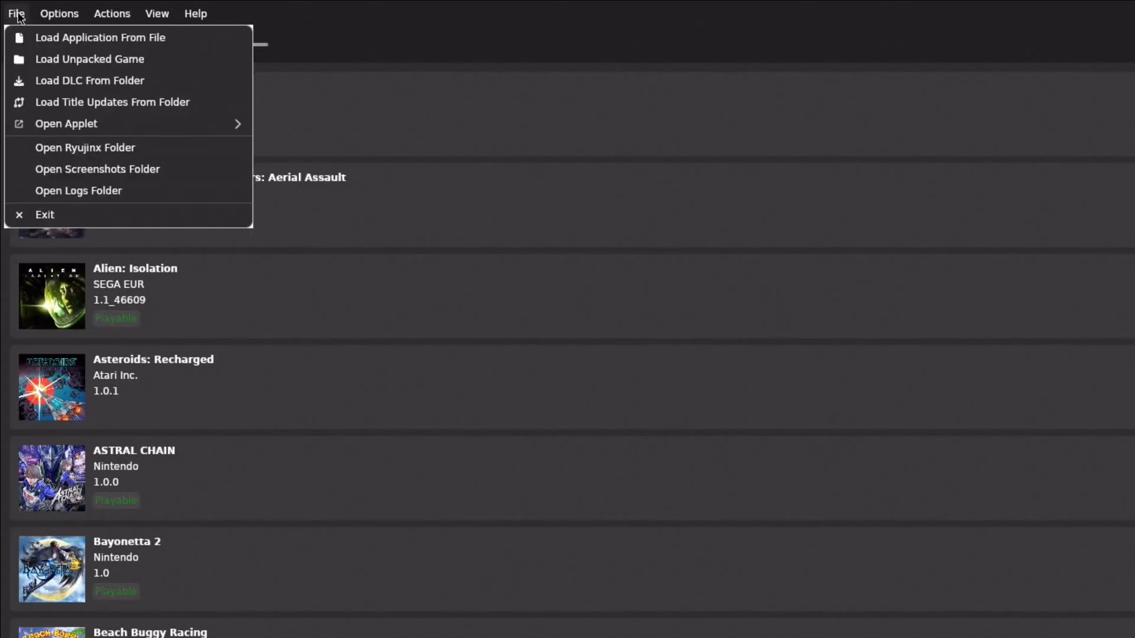
left_click(63, 216)
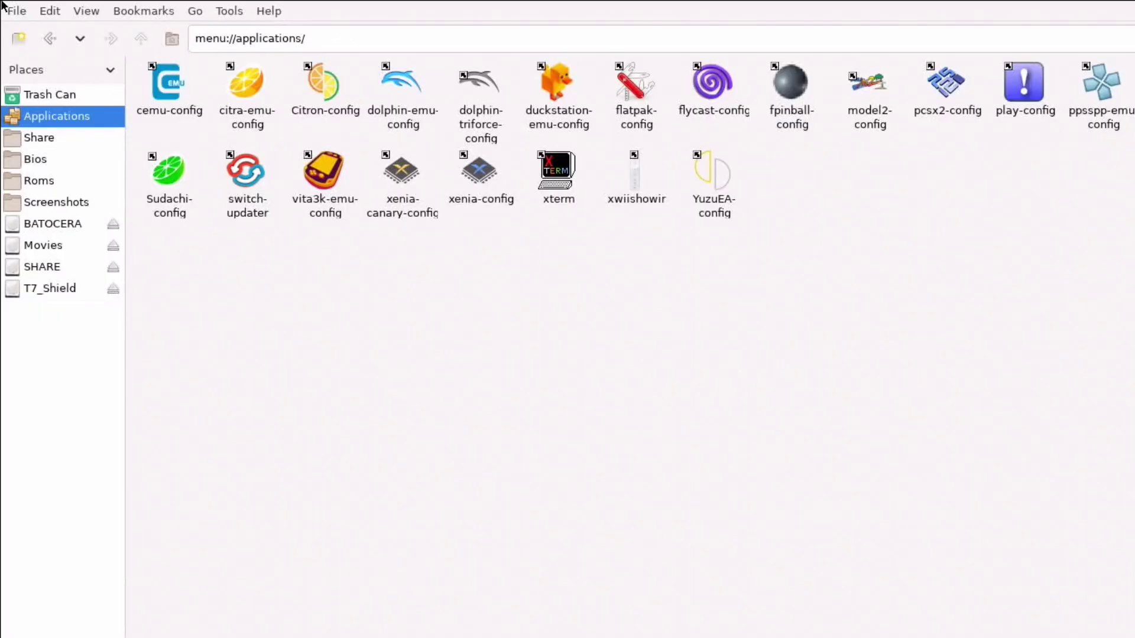
left_click(17, 12)
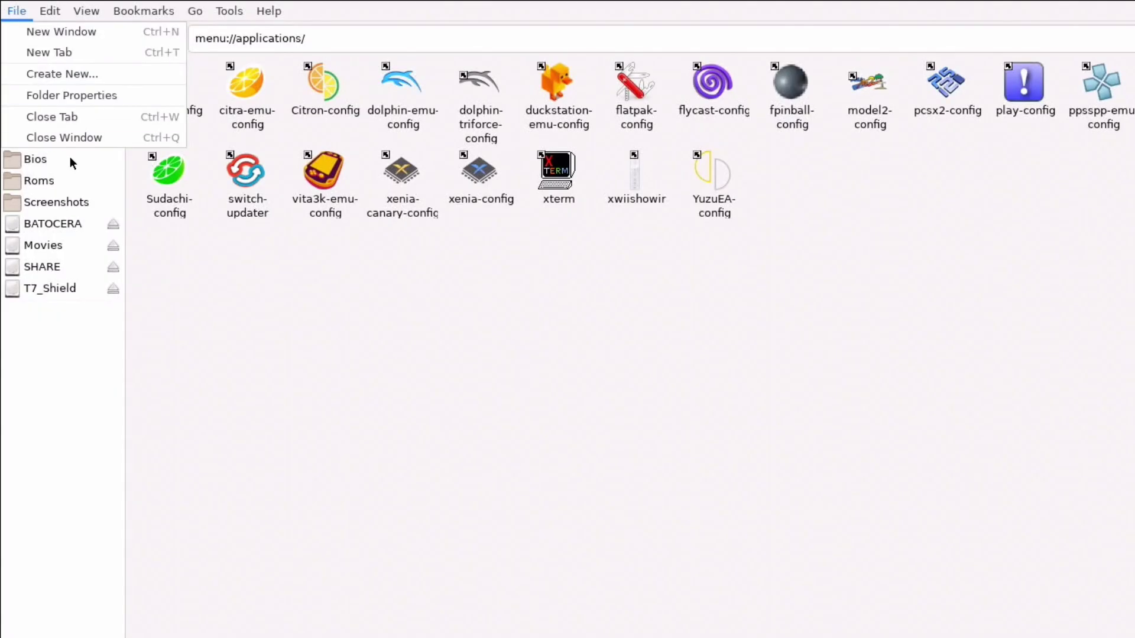
left_click(73, 135)
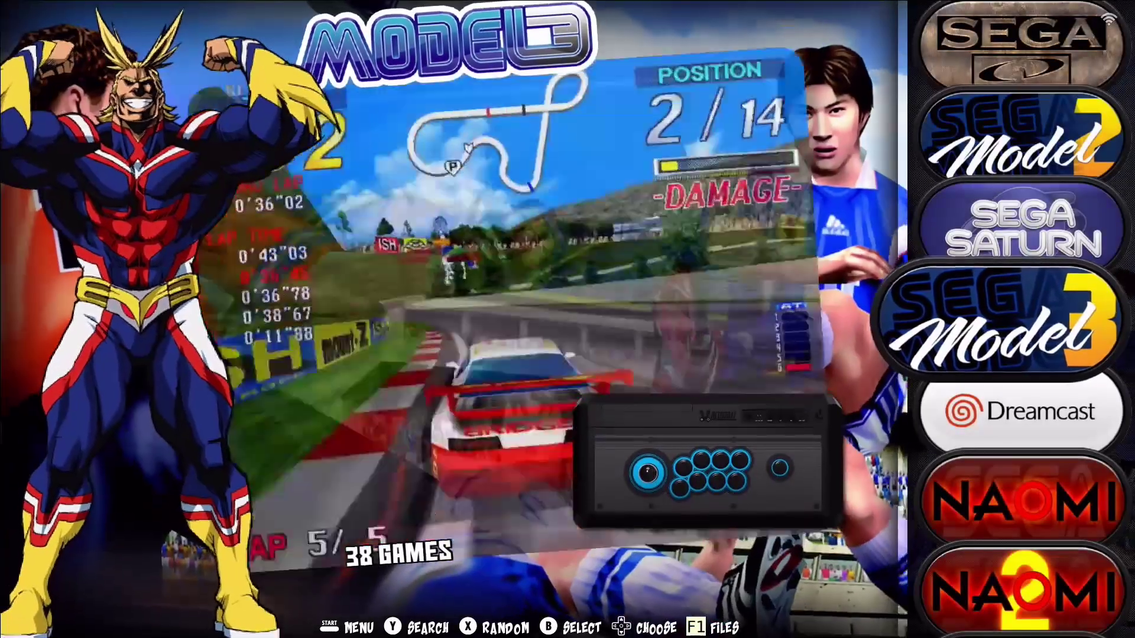
Update the gamelists from Batocera's game settings
key("Up")
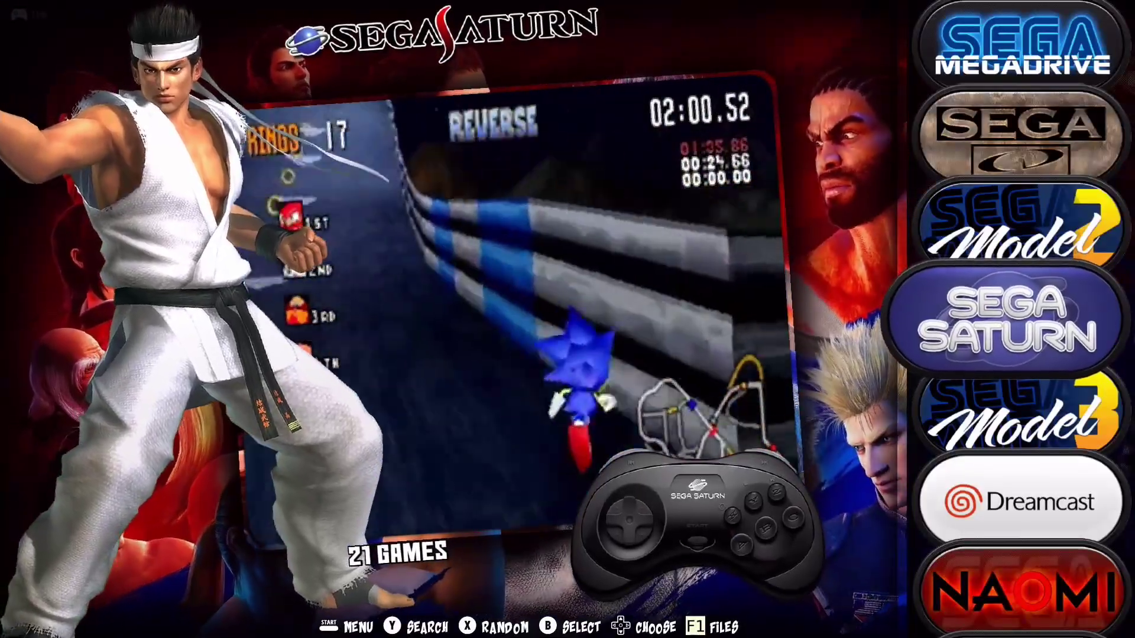
key("Return")
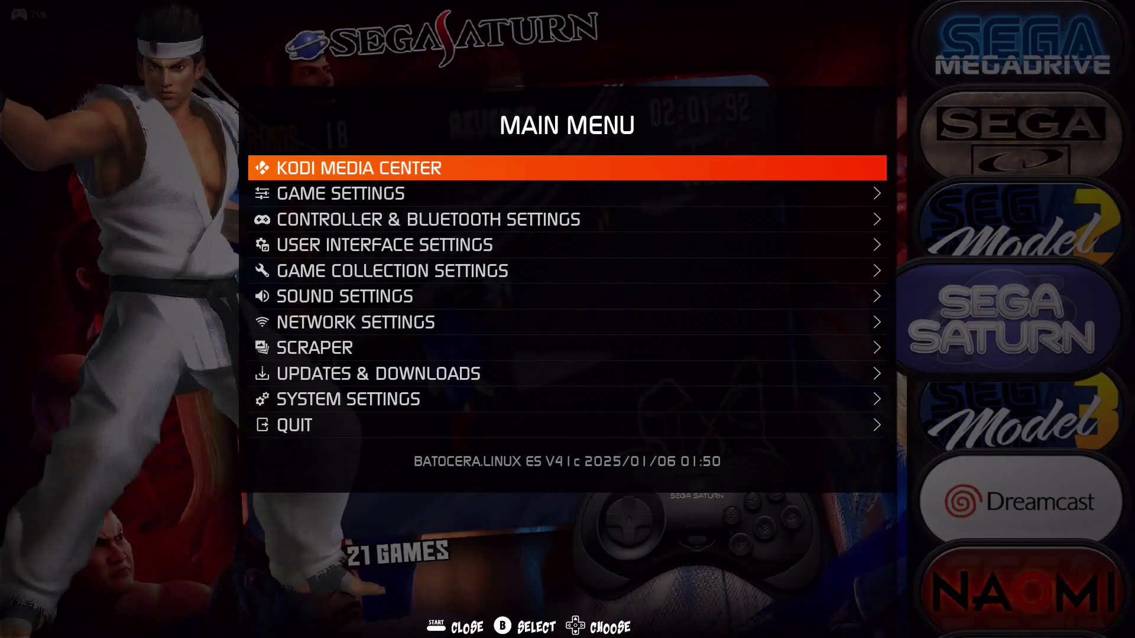
key("Down")
key("Return")
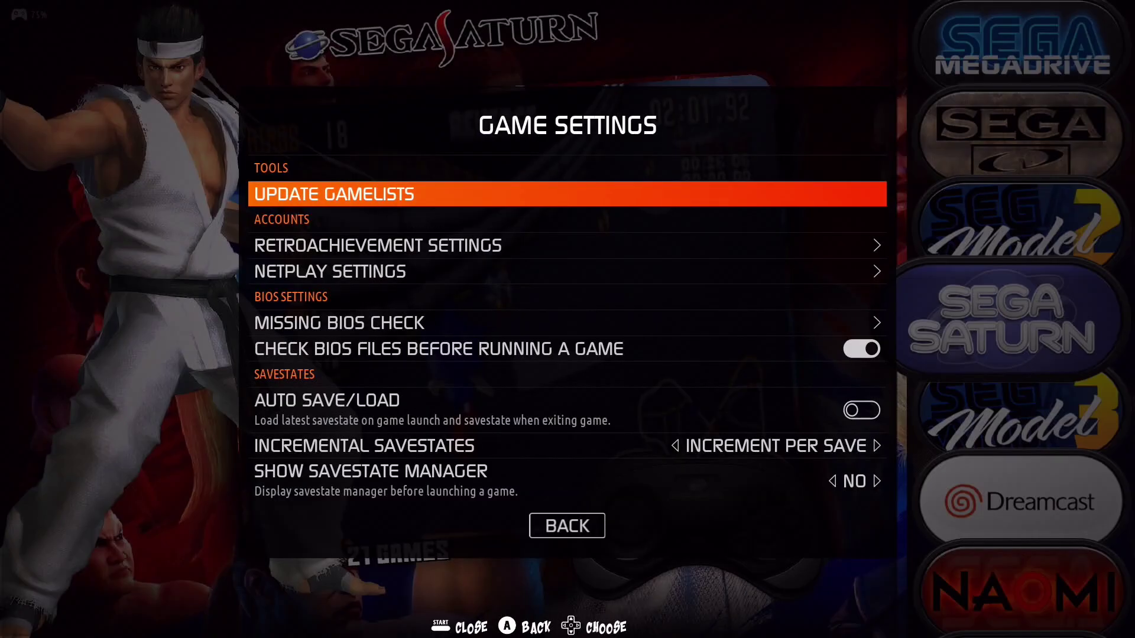
key("Return")
key("Return")
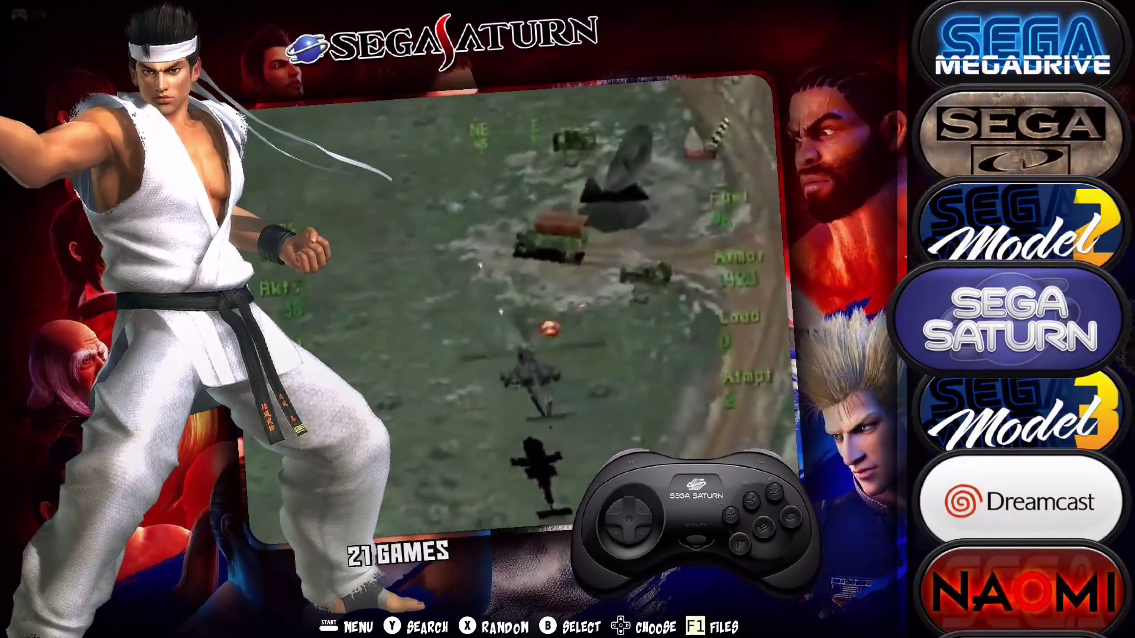
Go to the Nintendo Switch system and open its game list
key("Down")
key("Down")
key("Down")
key("Down")
key("Down")
key("Down")
key("Down")
key("Down")
key("Down")
key("Down")
key("Down")
key("Down")
key("Down")
key("Down")
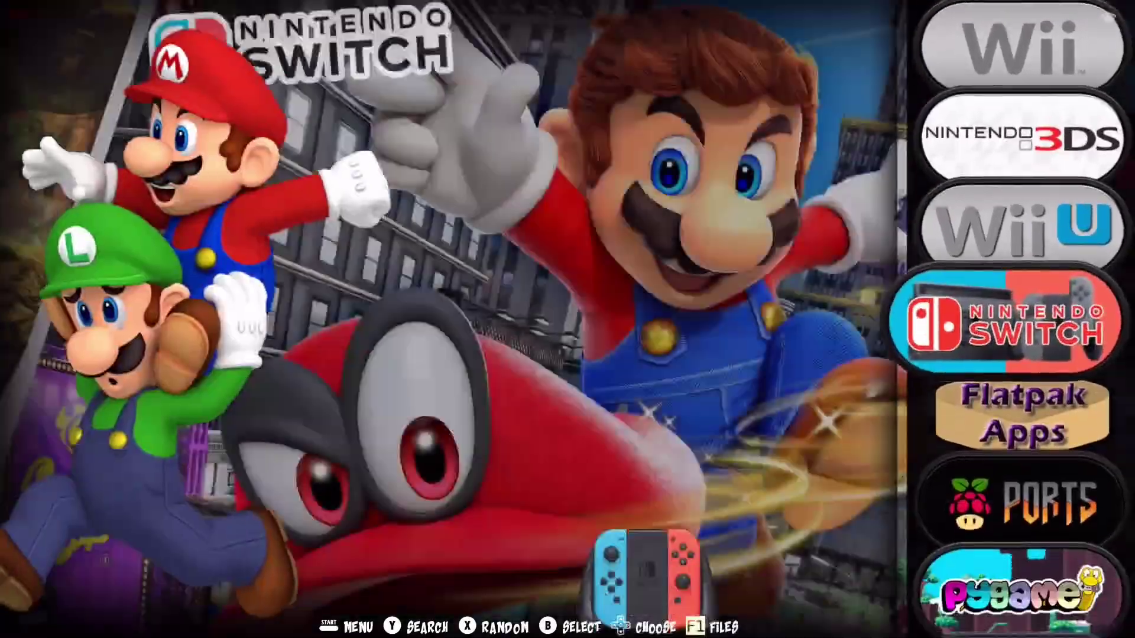
key("Return")
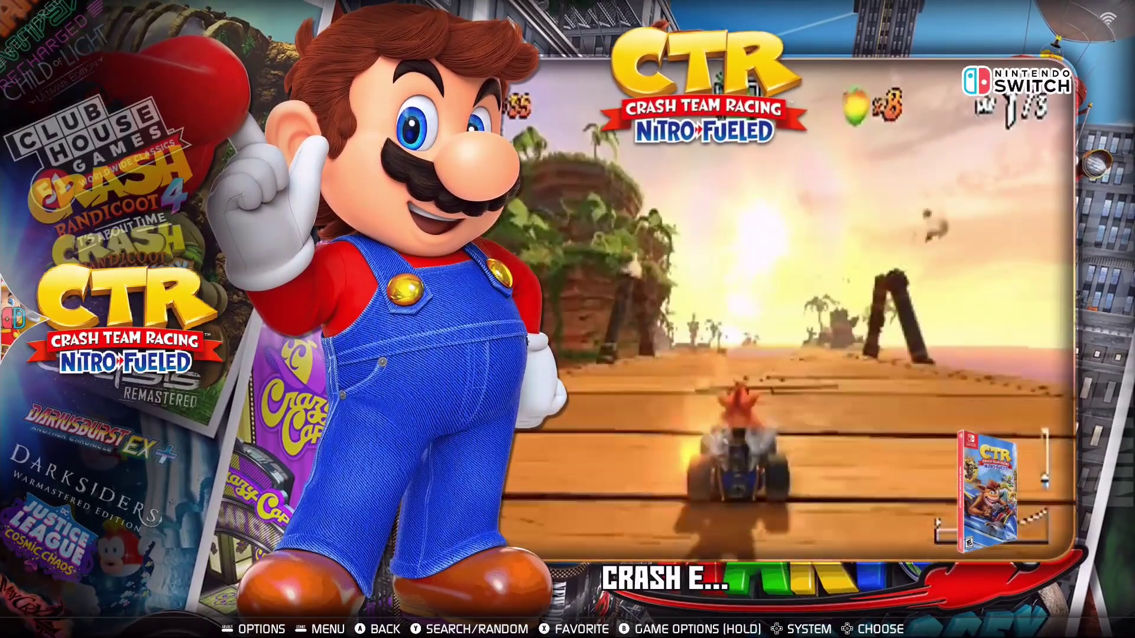
Open the advanced system options for Nintendo Switch
key("F1")
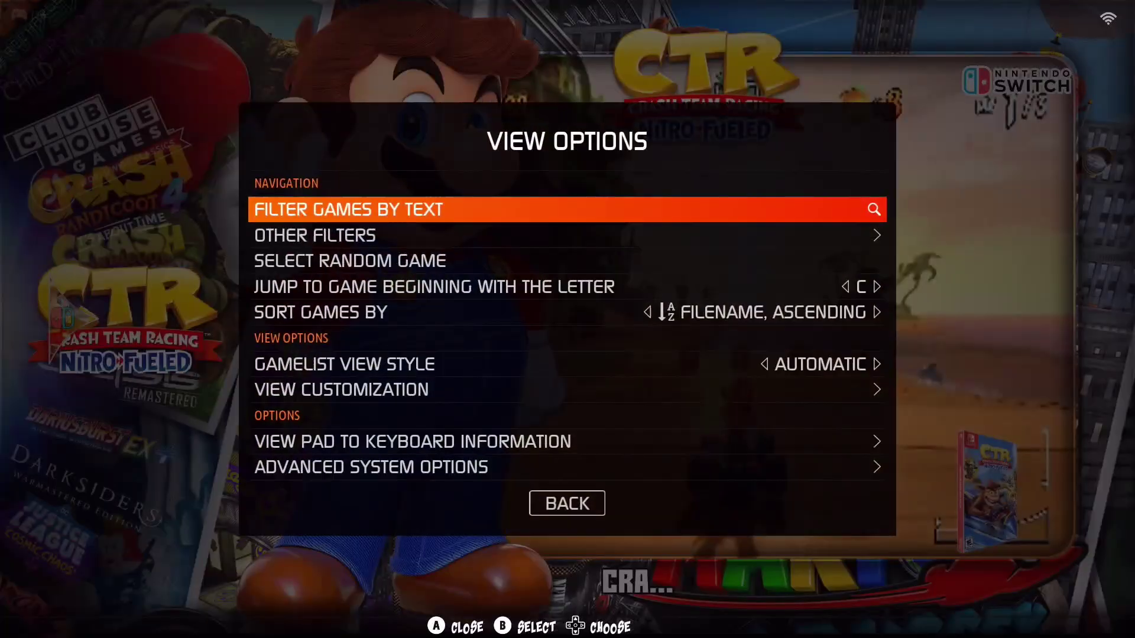
key("Down")
key("Down")
key("Down")
key("Down")
key("Down")
key("Down")
key("Down")
key("Down")
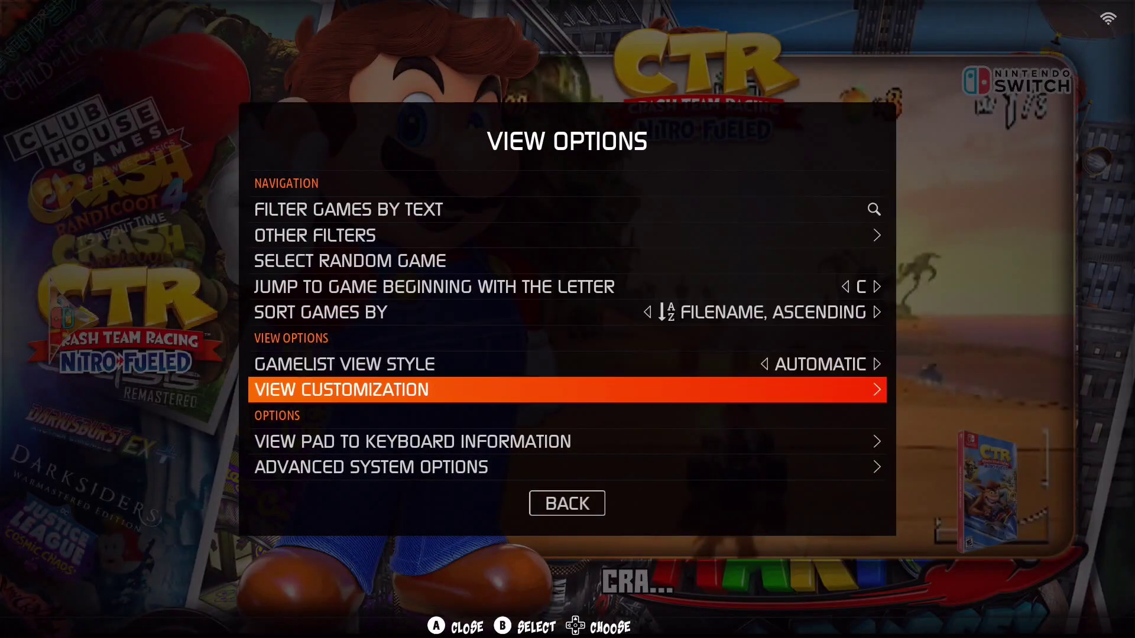
key("Return")
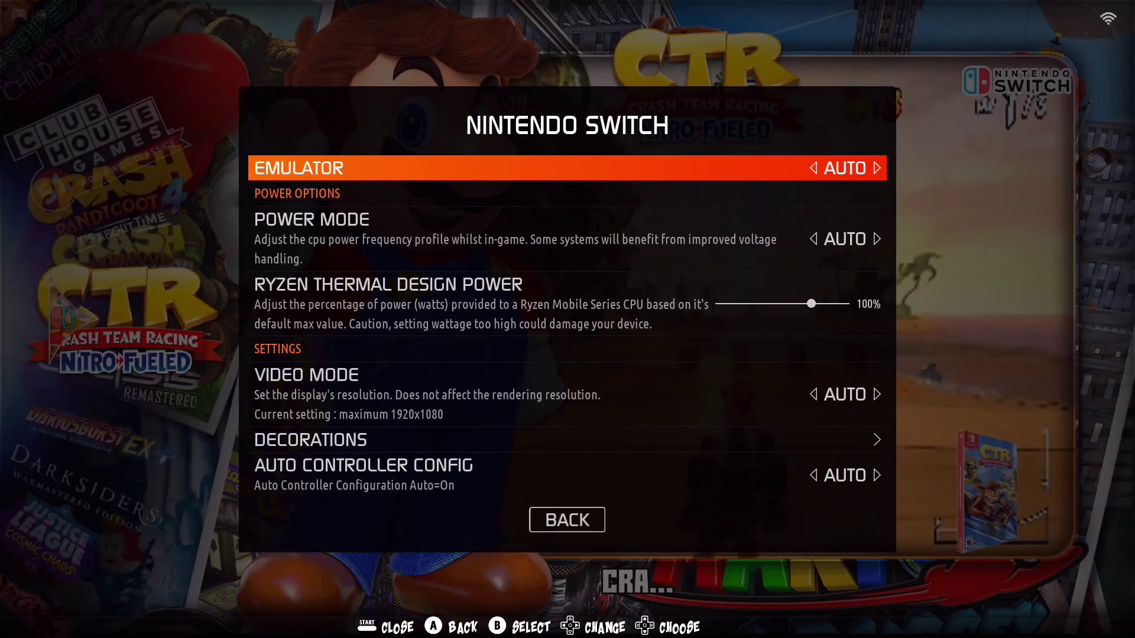
Set the Nintendo Switch emulator to RYUJINX-CONTINUOUS
key("Return")
key("Down")
key("Down")
key("Down")
key("Down")
key("Return")
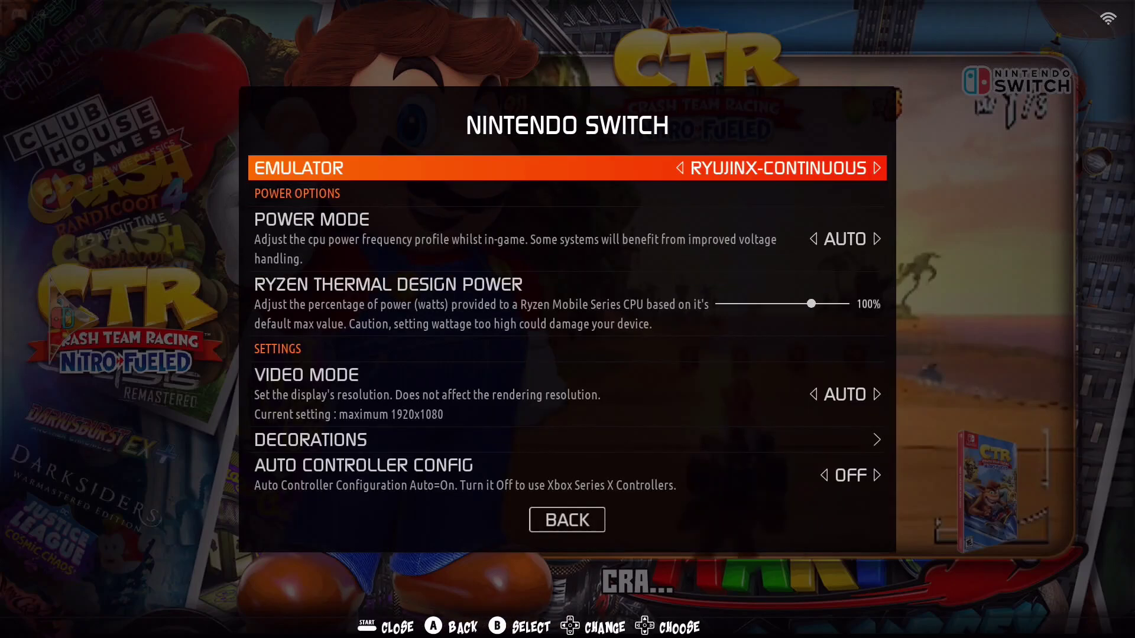
Set the Nintendo Switch power mode to HIGH PERFORMANCE
key("Down")
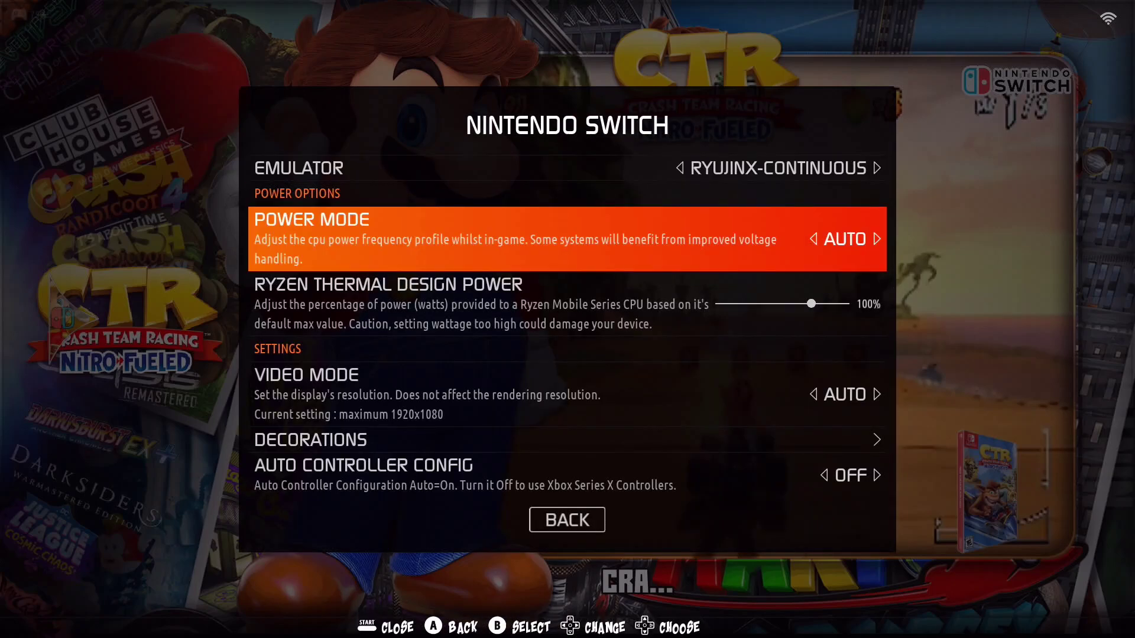
key("Return")
key("Down")
key("Return")
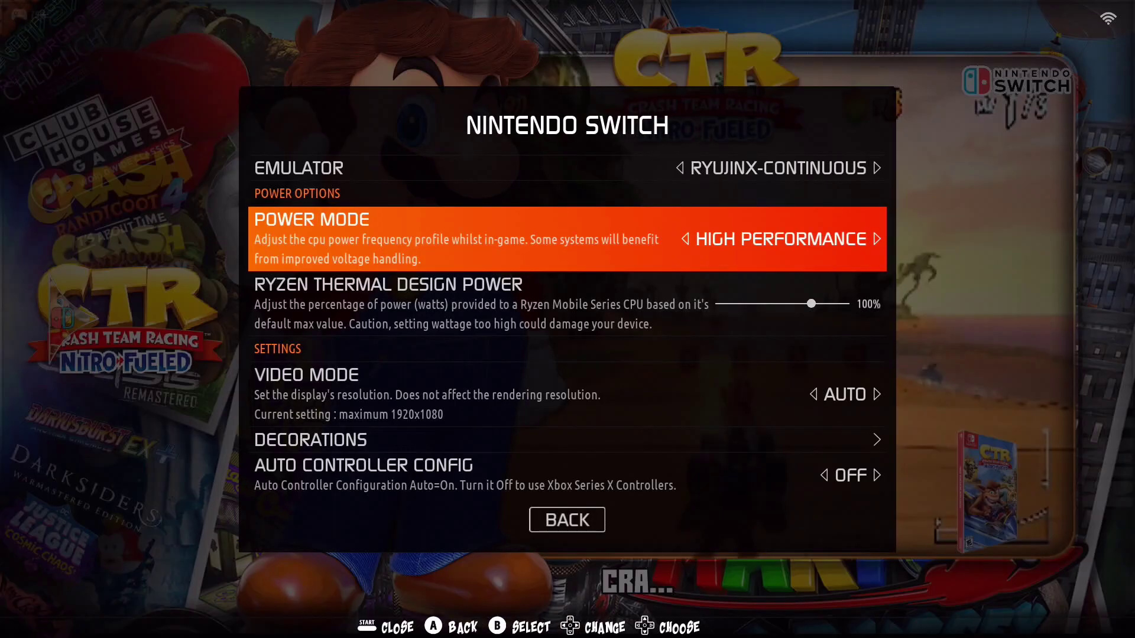
Choose OFF for the Nintendo Switch auto controller config
key("Down")
key("Down")
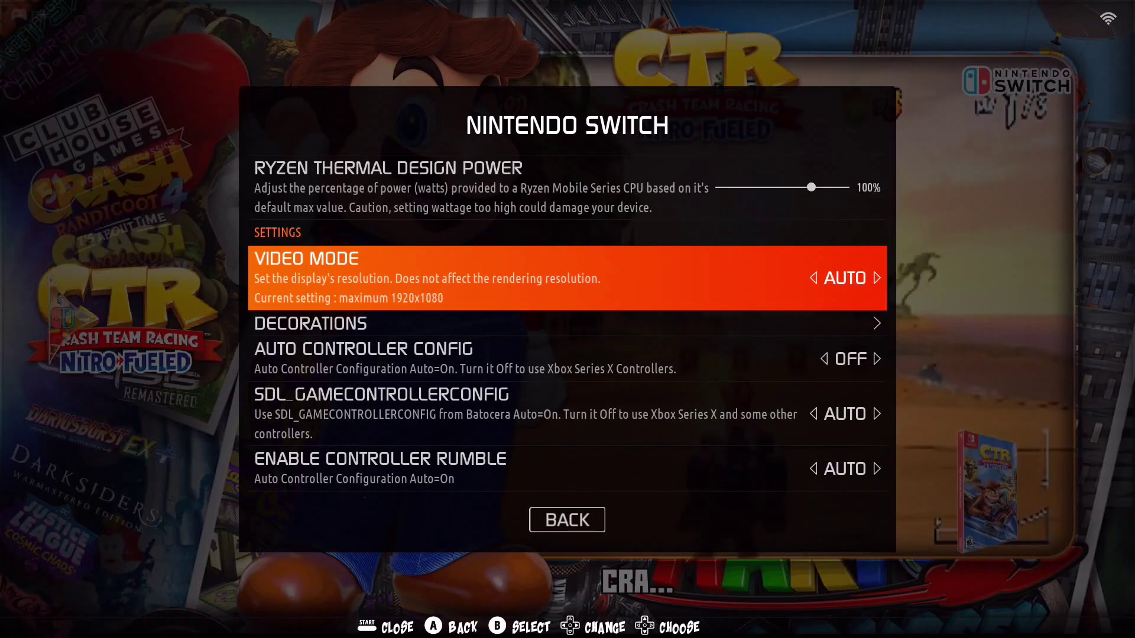
key("Down")
key("Down")
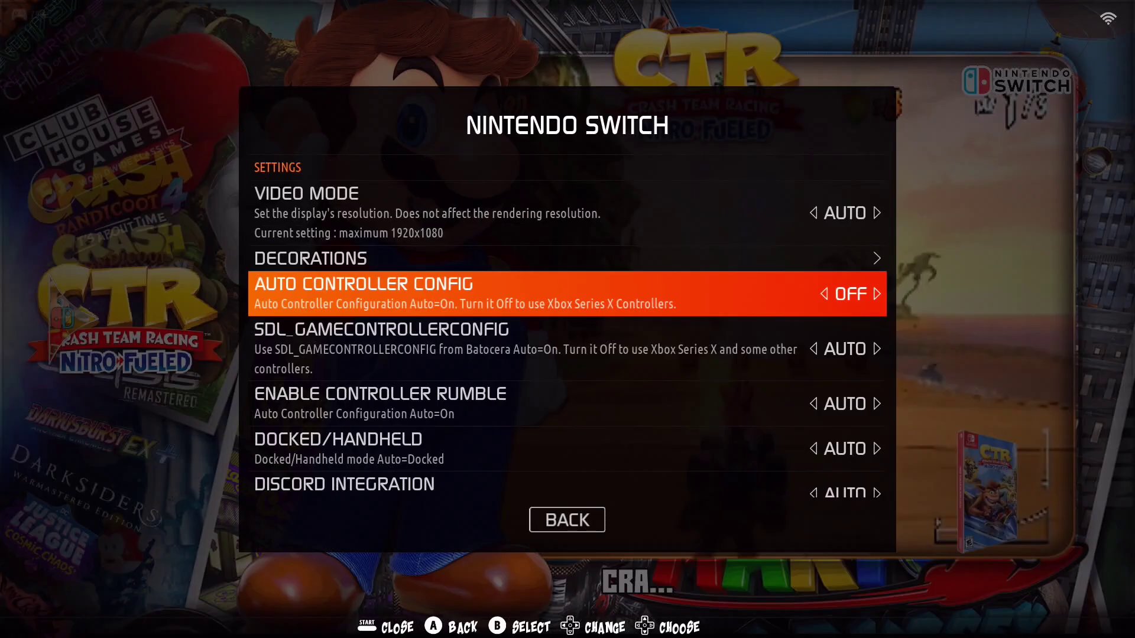
key("Return")
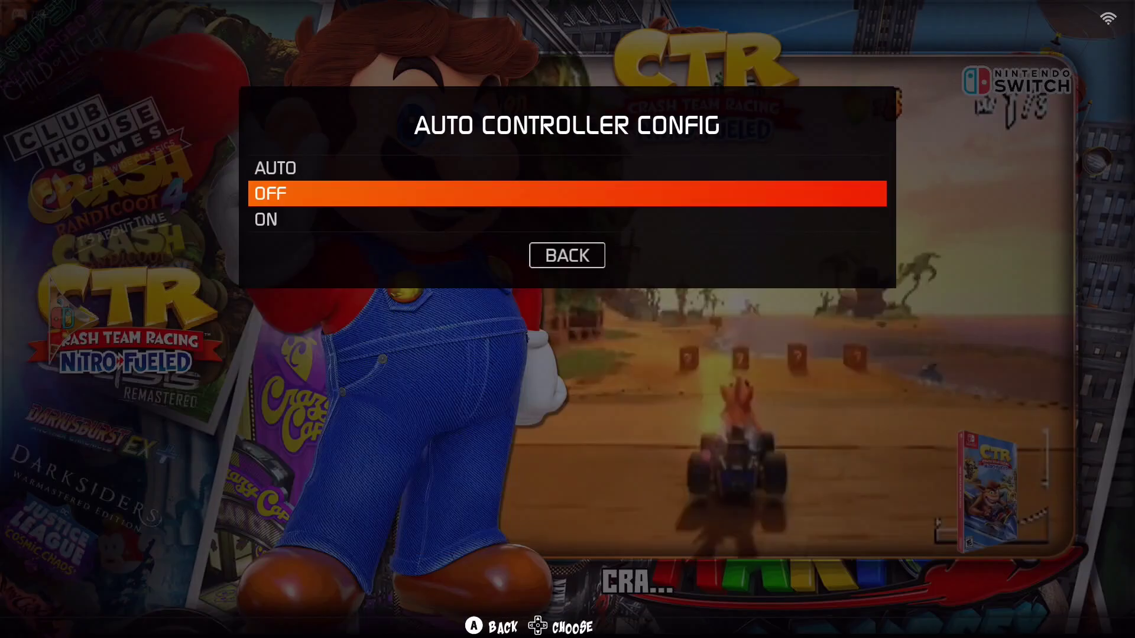
key("Return")
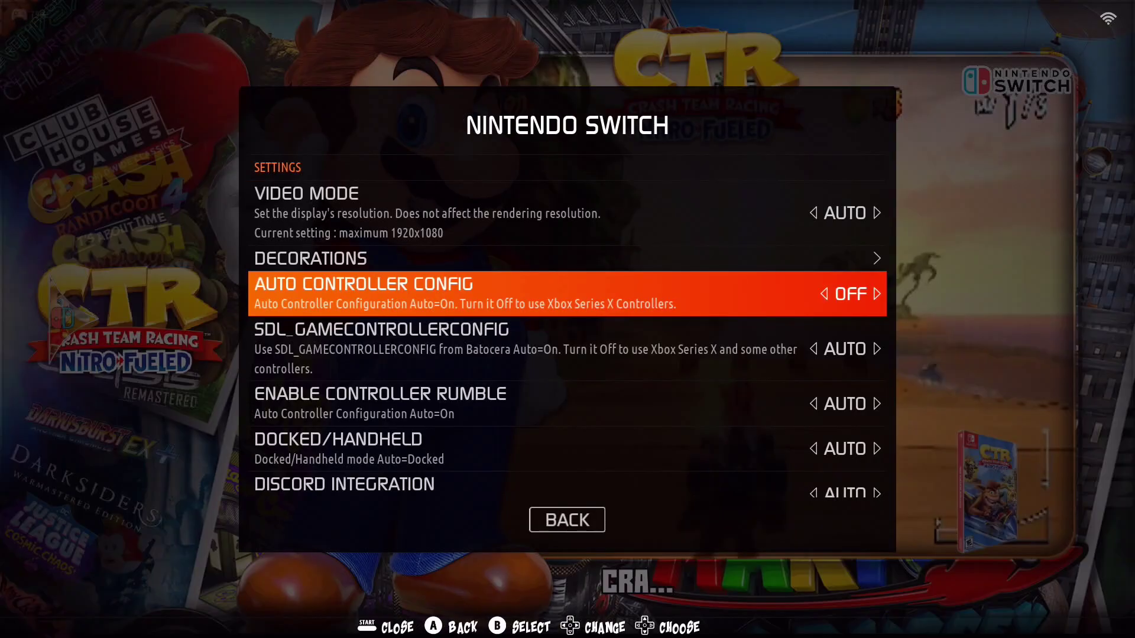
Set the Nintendo Switch graphics backend to VULKAN
key("Down")
key("Down")
key("Down")
key("Down")
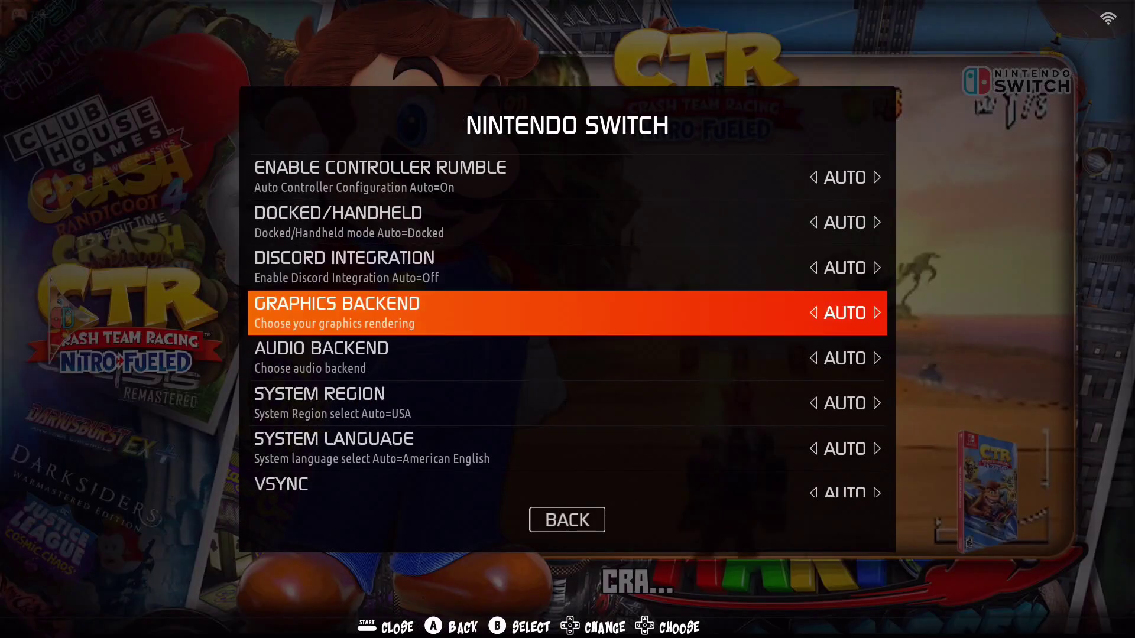
key("Return")
key("Down")
key("Down")
key("Return")
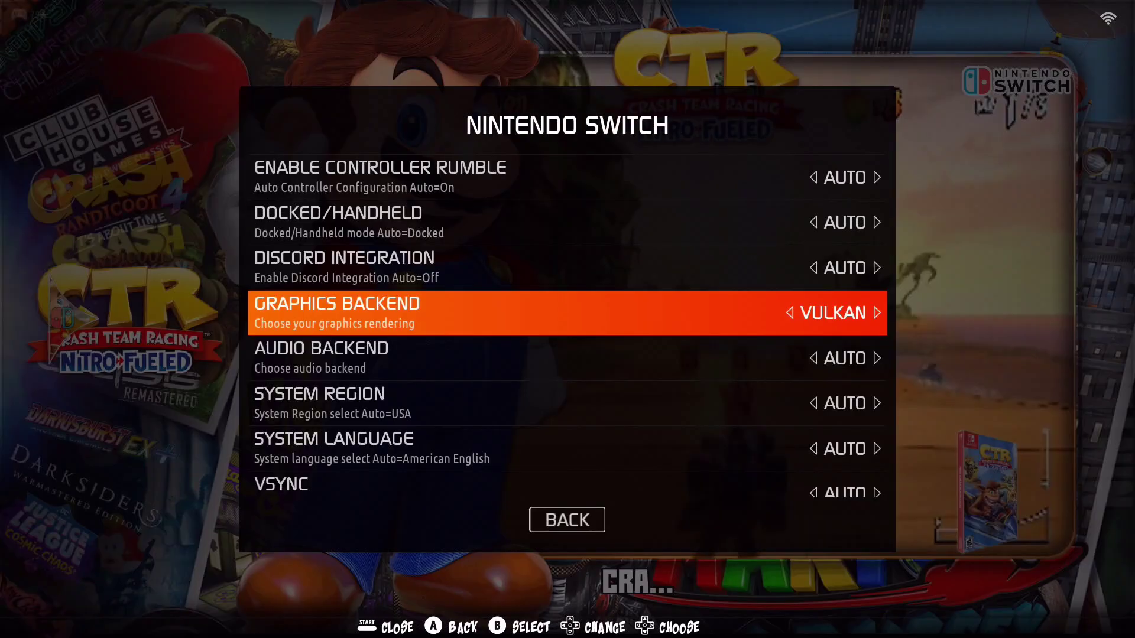
key("Down")
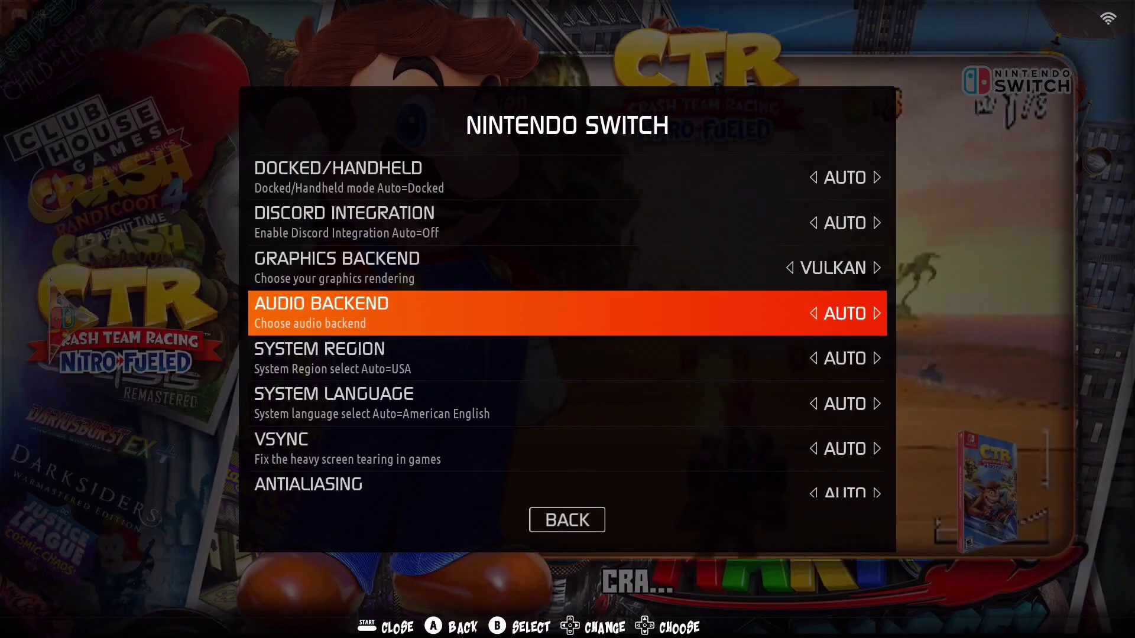
Review the remaining Ryujinx options from audio backend to resolution scale, then close the Nintendo Switch options
key("Down")
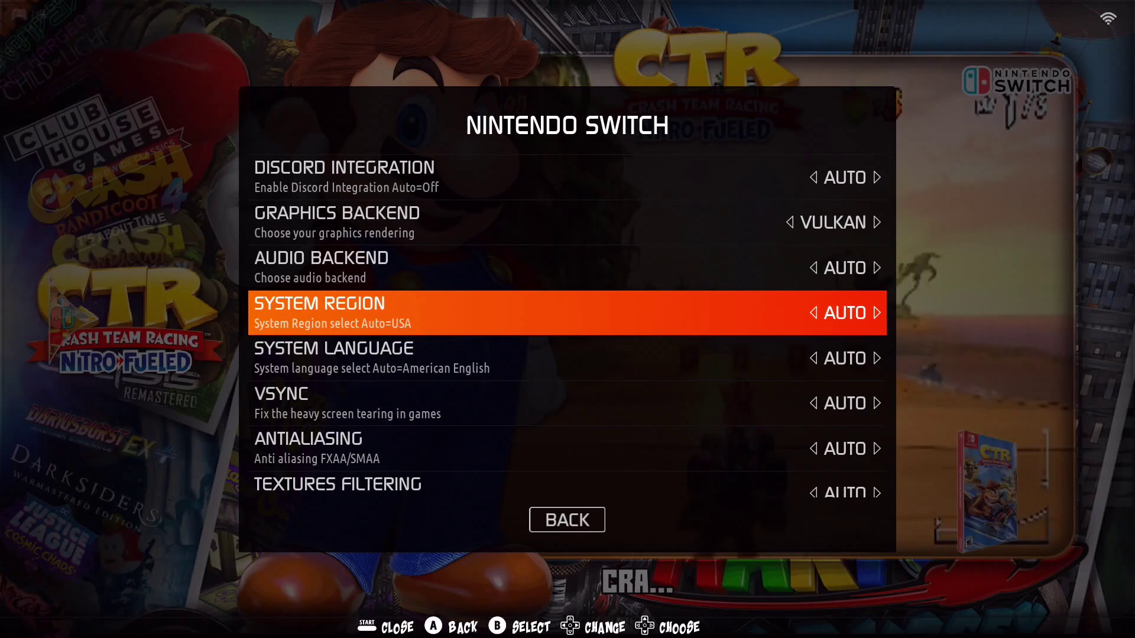
key("Return")
key("Return")
key("Down")
key("Return")
key("Return")
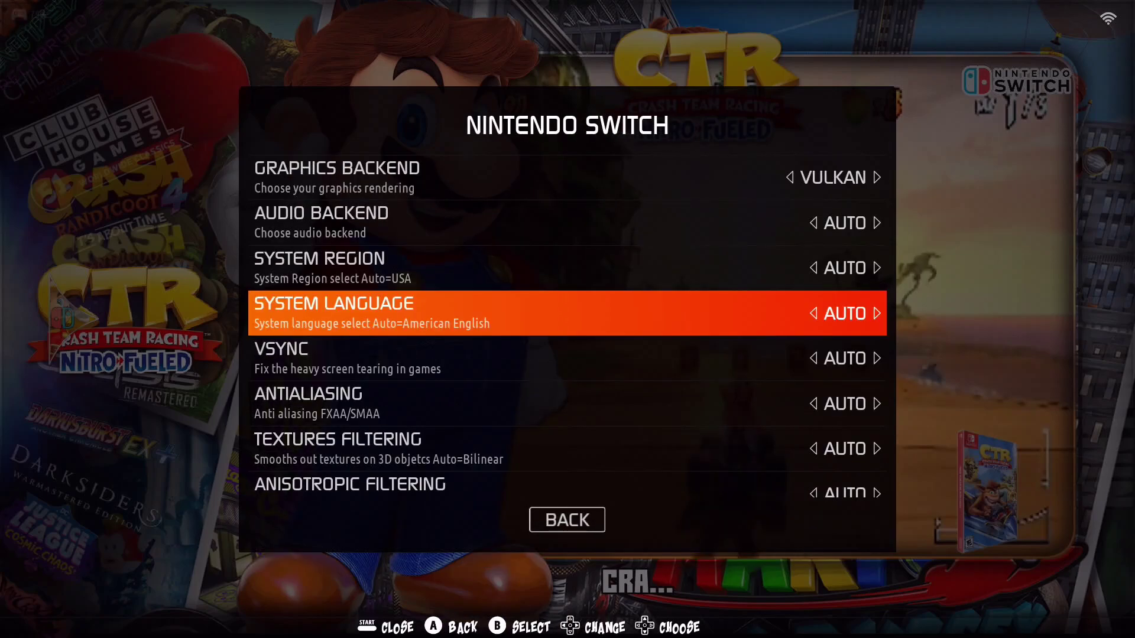
key("Down")
key("Down")
key("Down")
key("Down")
key("Down")
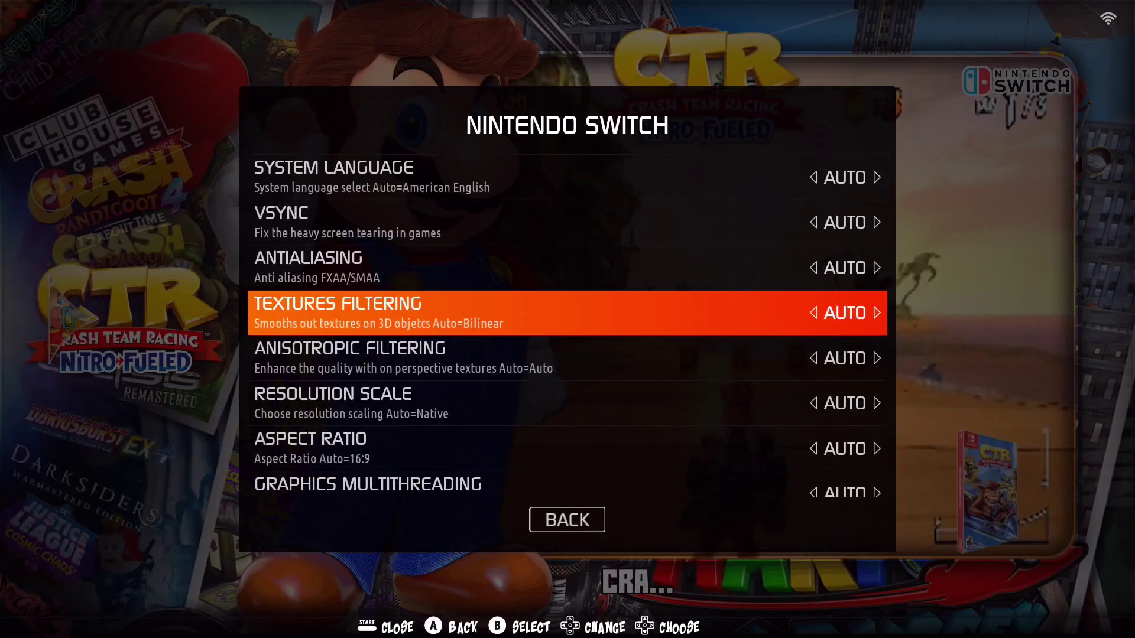
key("Return")
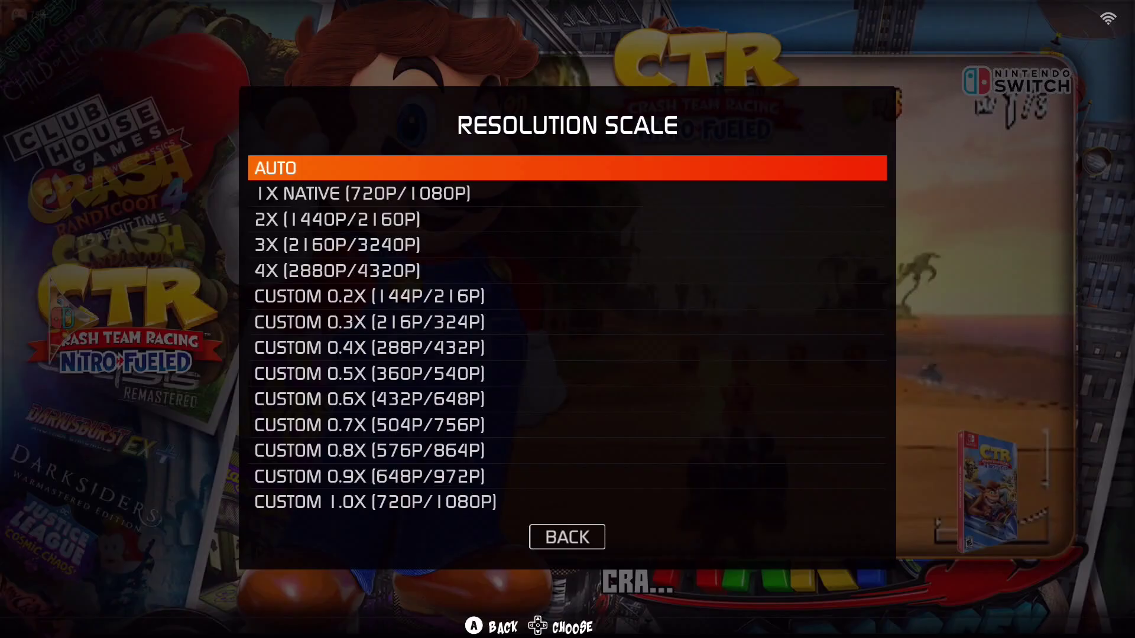
key("Return")
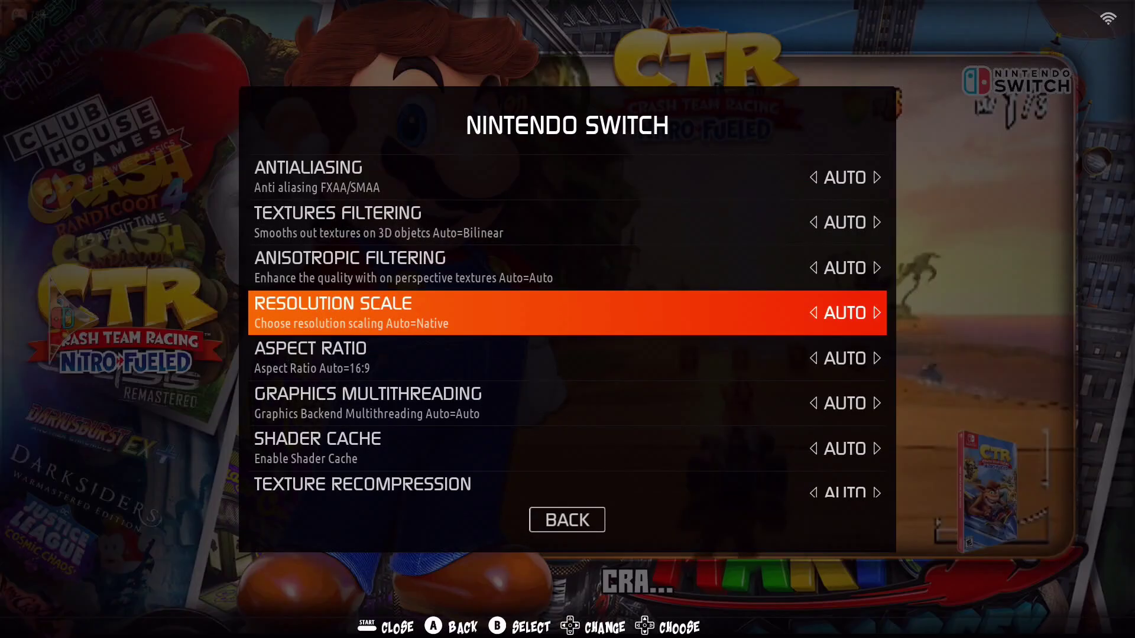
key("Up")
key("Escape")
key("Escape")
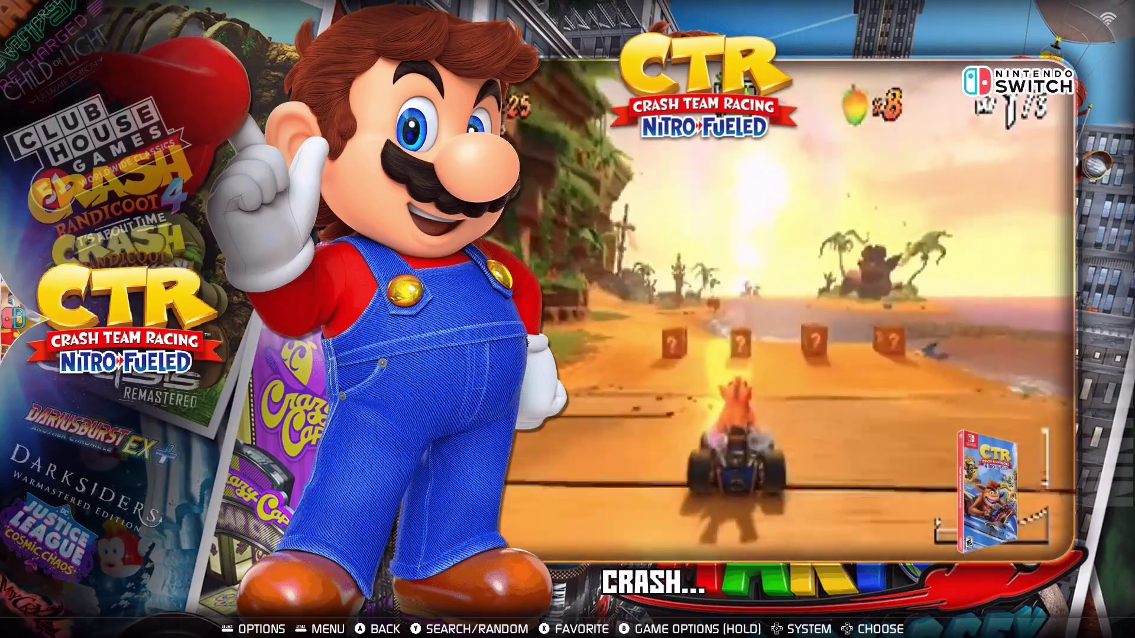
Launch Crash Team Racing Nitro-Fueled and open the Ryujinx settings
key("Return")
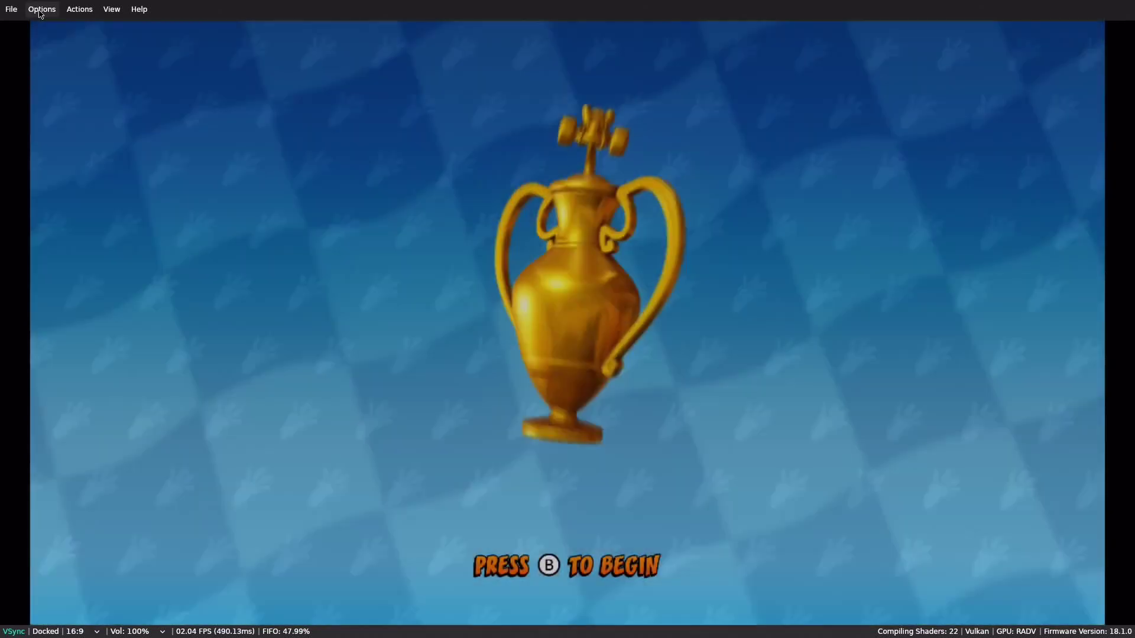
left_click(40, 11)
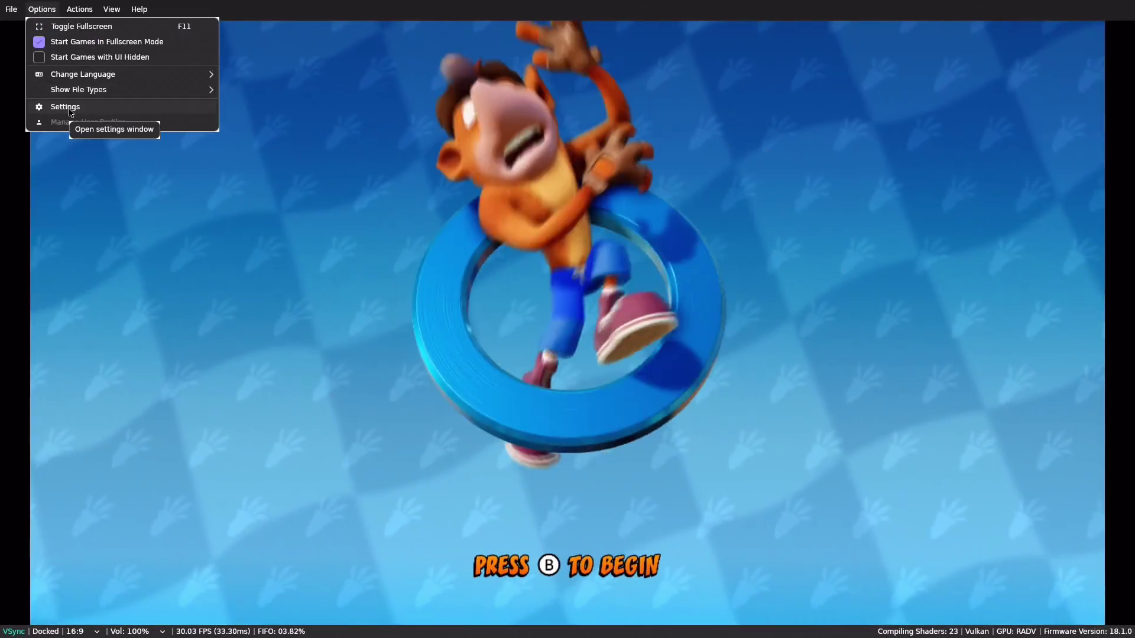
left_click(65, 107)
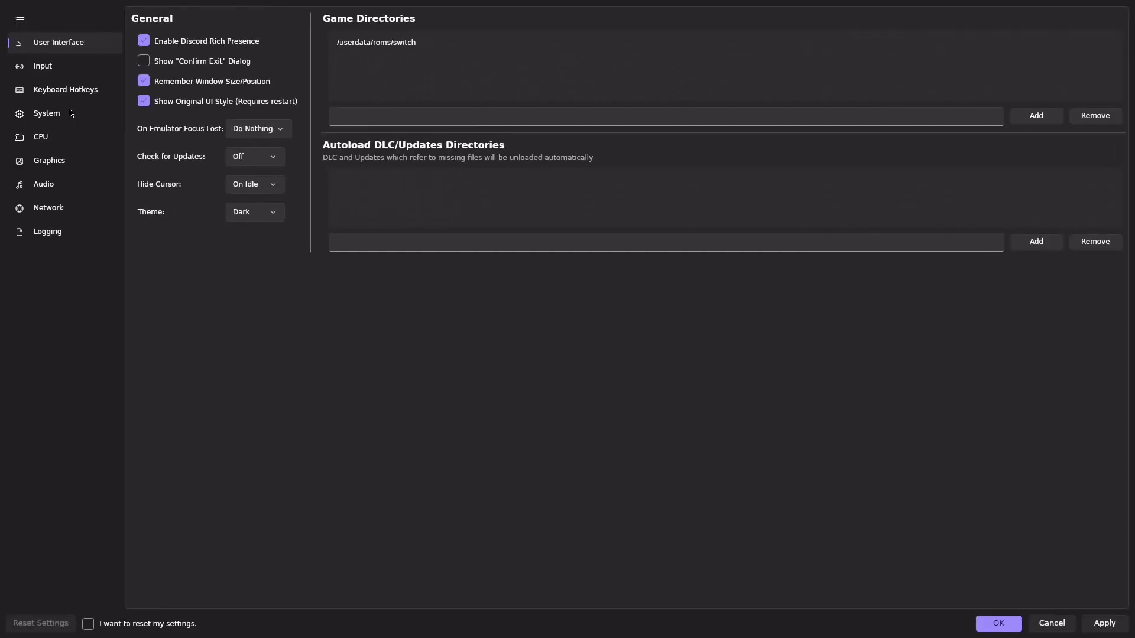
Set the Player 1 input device to Pro Controller (0)
left_click(59, 67)
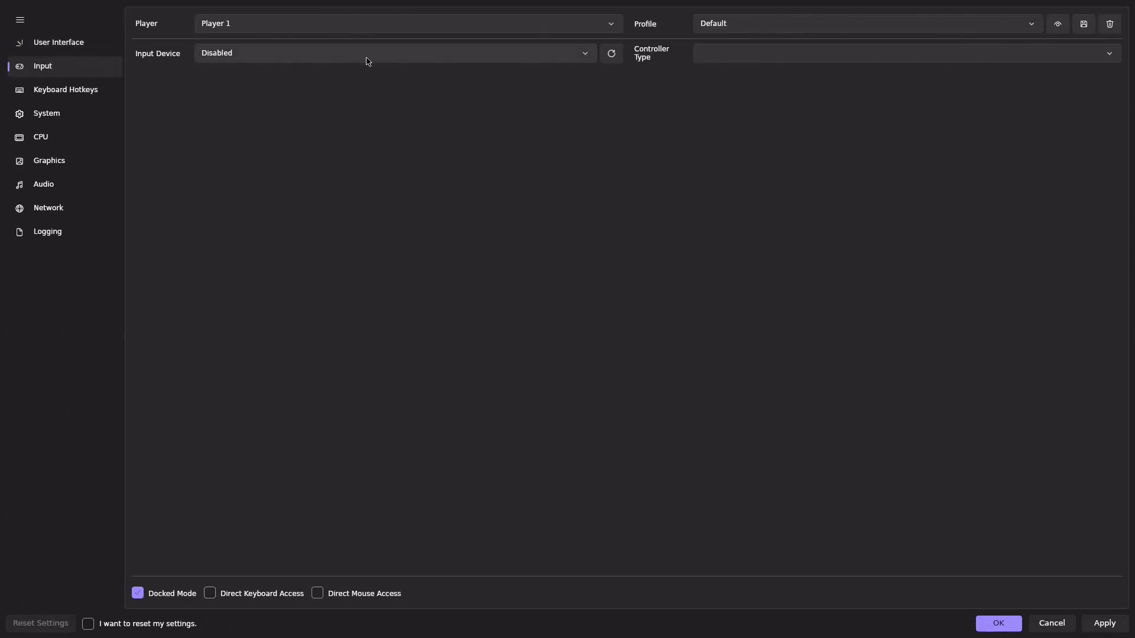
left_click(320, 53)
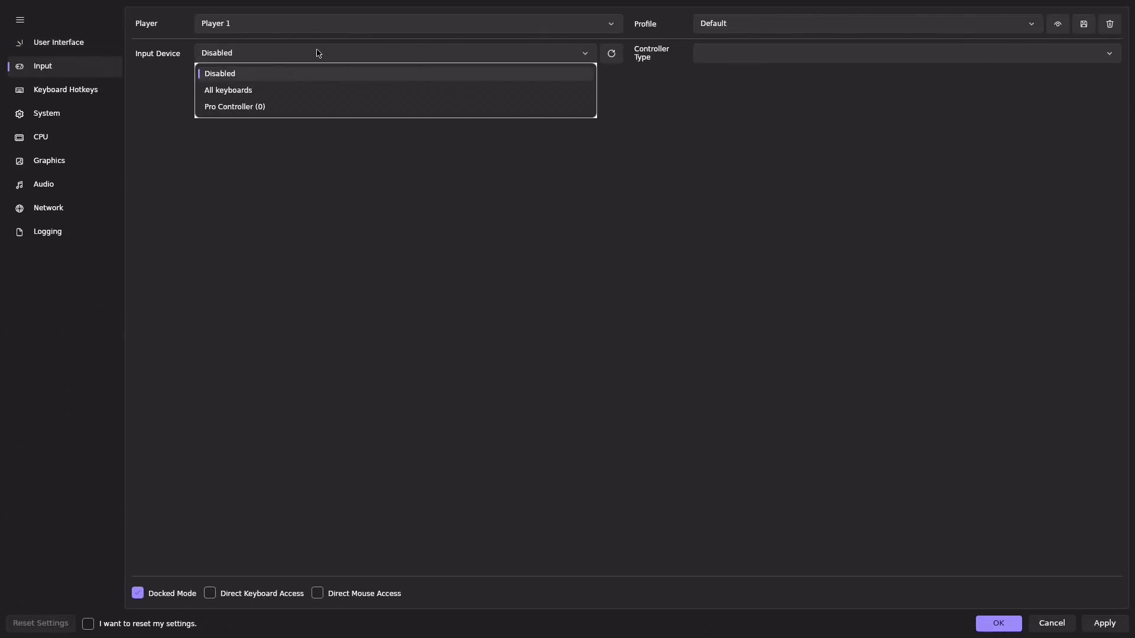
left_click(248, 107)
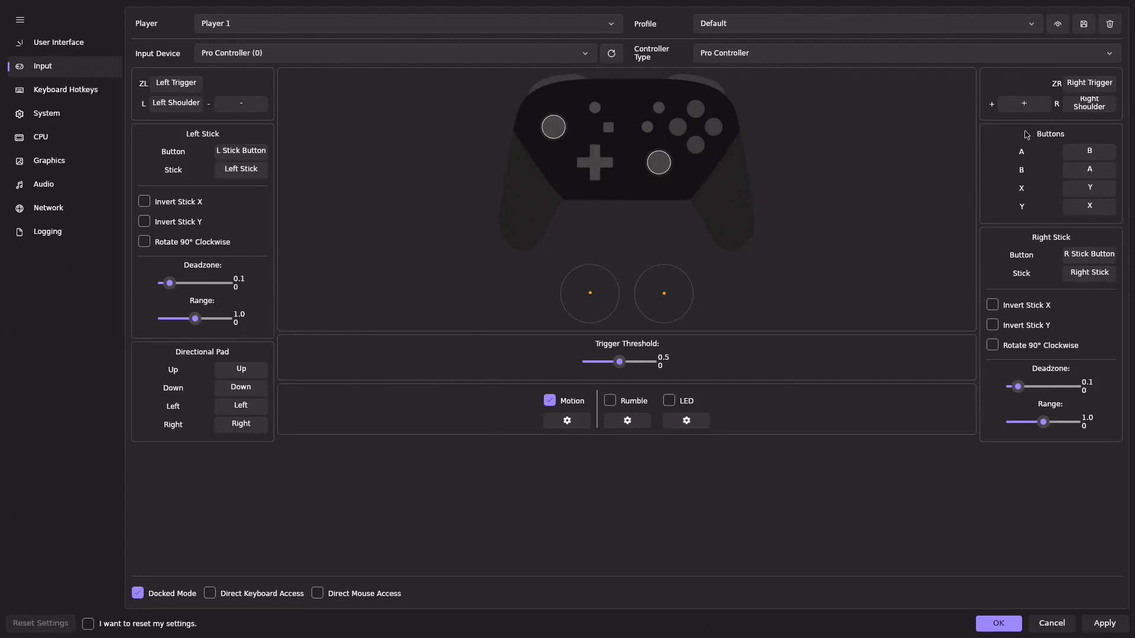
Reassign the Pro Controller's A, B, X and Y buttons for Player 1 and save the input settings
left_click(1094, 155)
left_click(1102, 176)
left_click(1094, 189)
left_click(1090, 208)
left_click(998, 623)
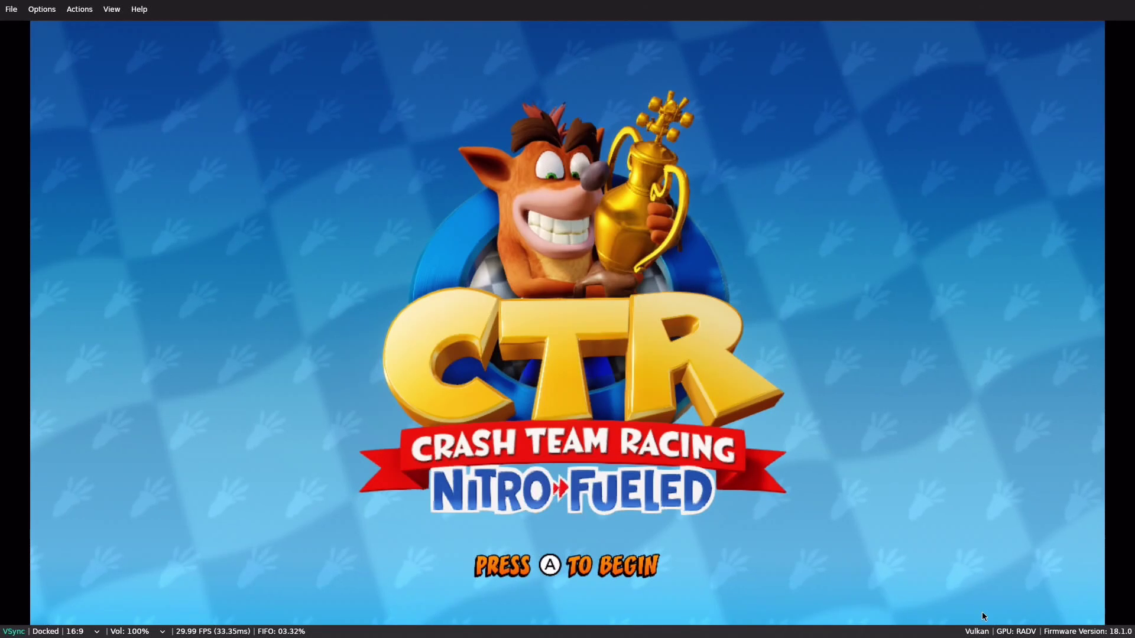
Switch the game to fullscreen and begin it from the title screen
key("F11")
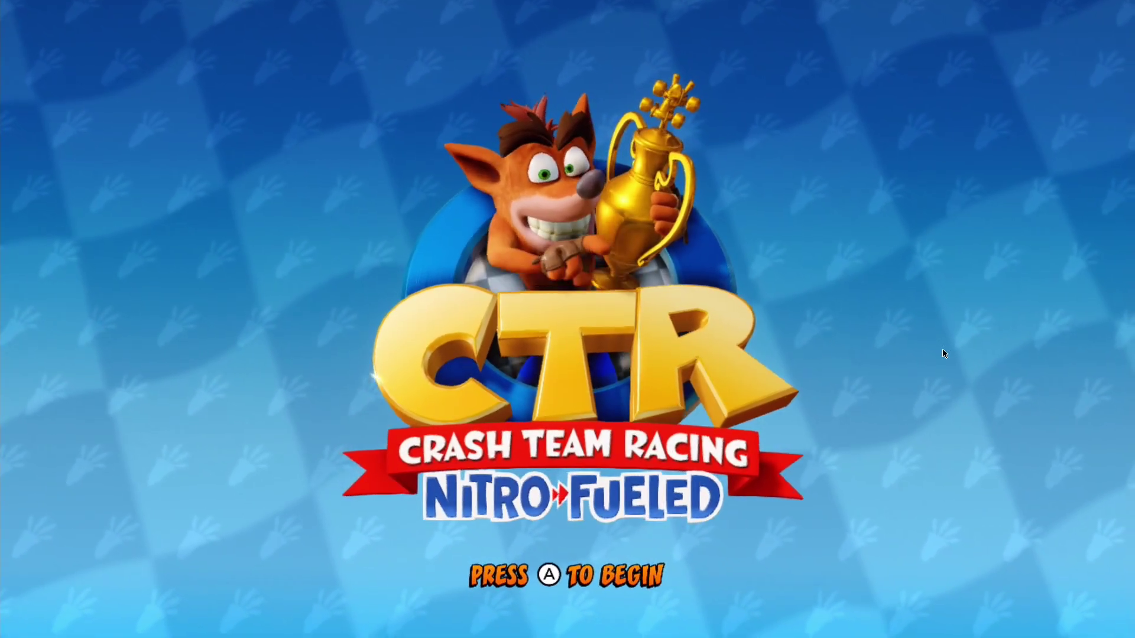
key("c")
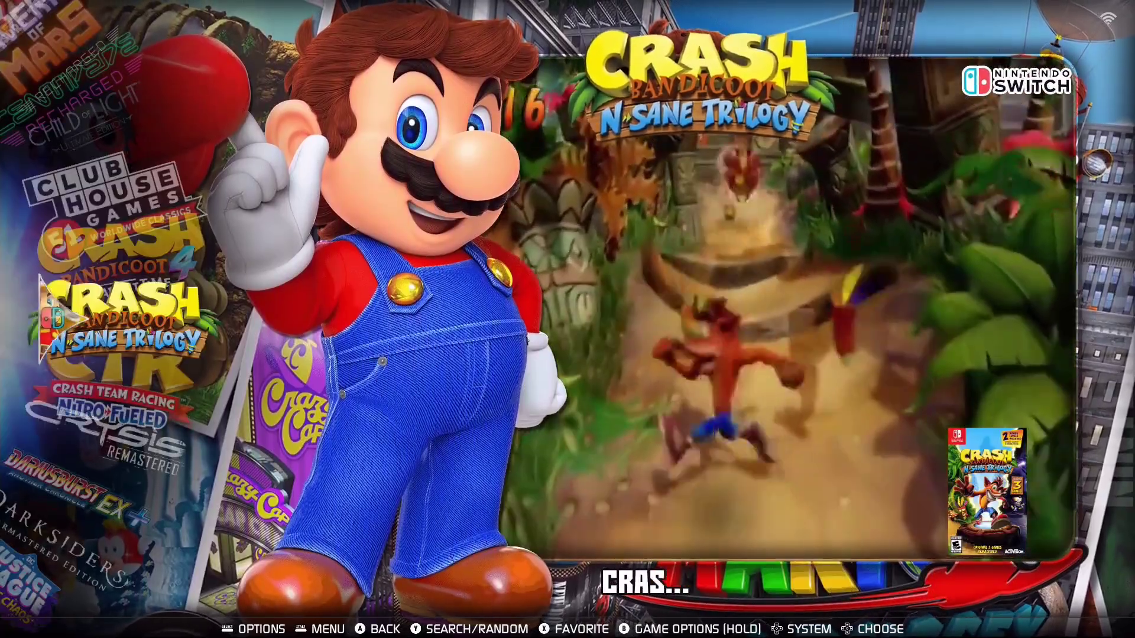
Open the Batocera system information page from the system settings
key("Return")
key("Up")
key("Up")
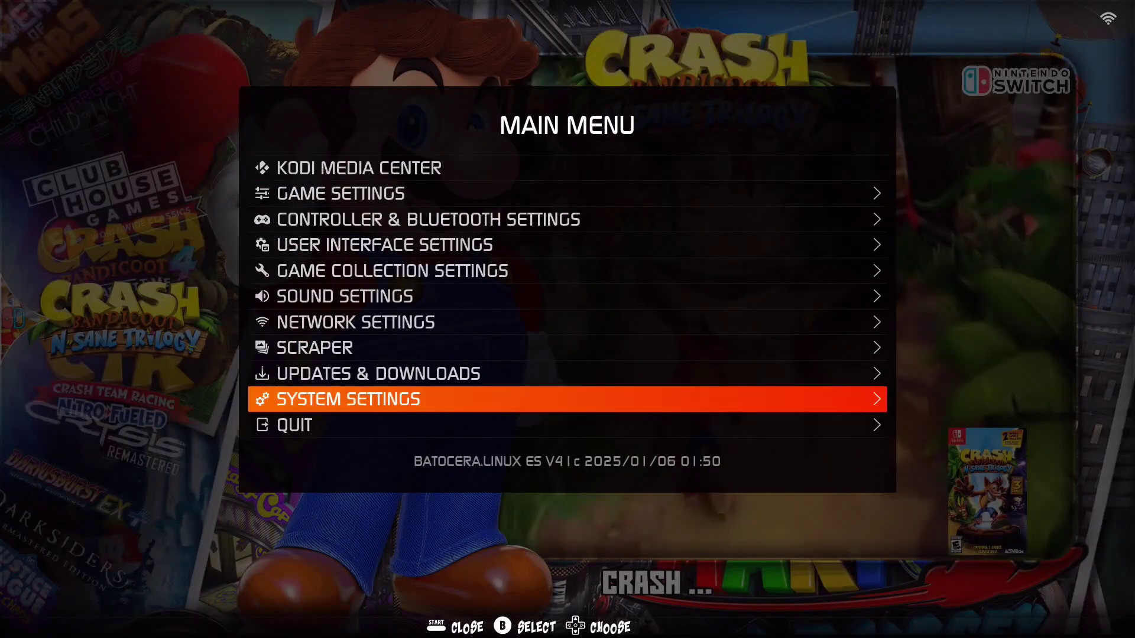
key("Return")
key("Return")
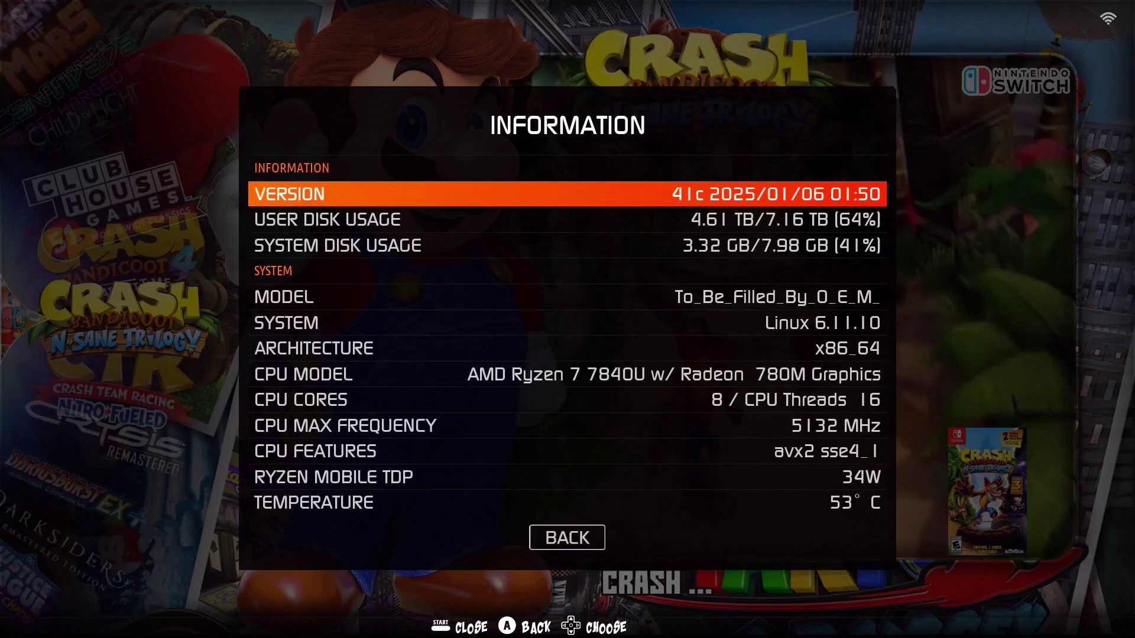
Examine the CPU model, Ryzen mobile TDP and other hardware details in the system information
key("Down")
key("Down")
key("Down")
key("Down")
key("Down")
key("Down")
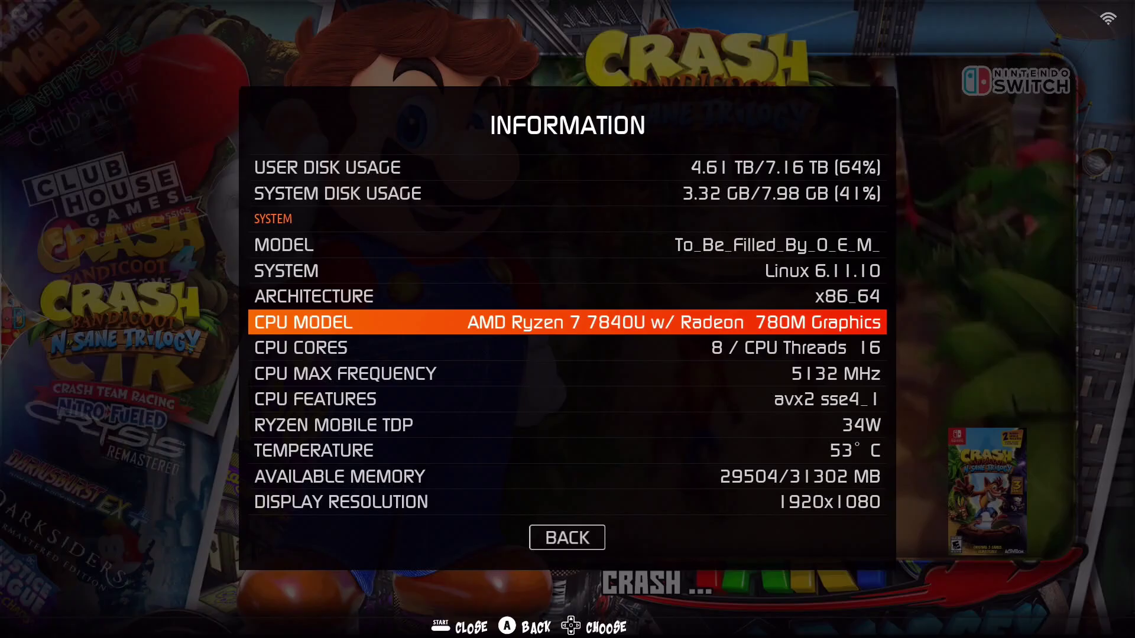
key("Down")
key("Down")
key("Down")
key("Down")
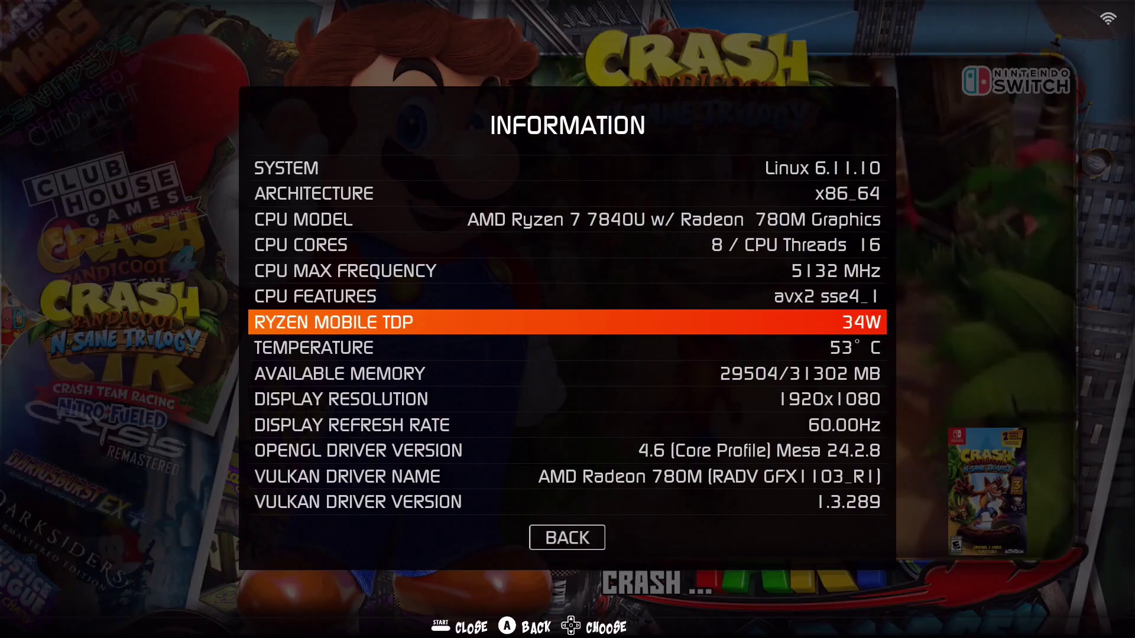
key("Down")
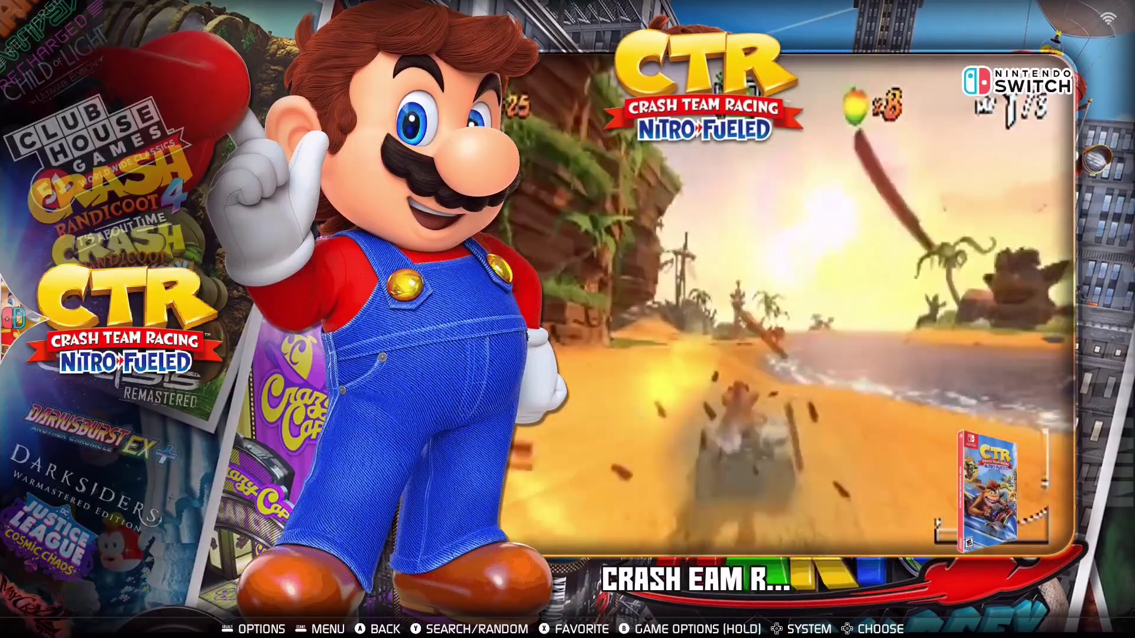
Set the Nintendo Switch emulator to SUDACHI in the advanced system options
key("F1")
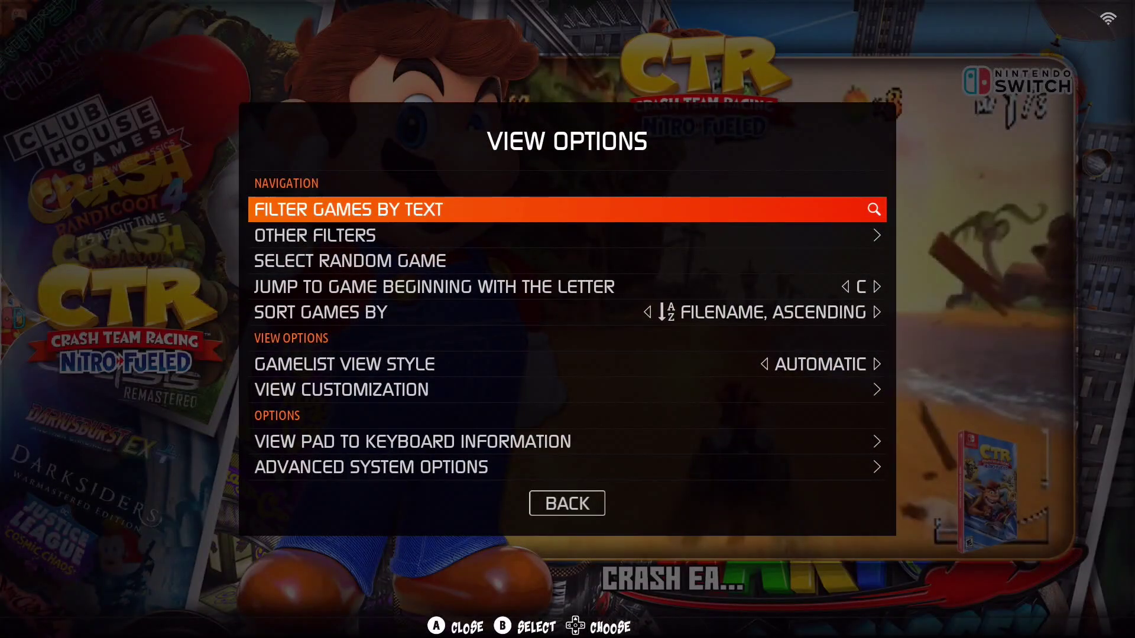
key("Down")
key("Down")
key("Down")
key("Down")
key("Down")
key("Down")
key("Down")
key("Down")
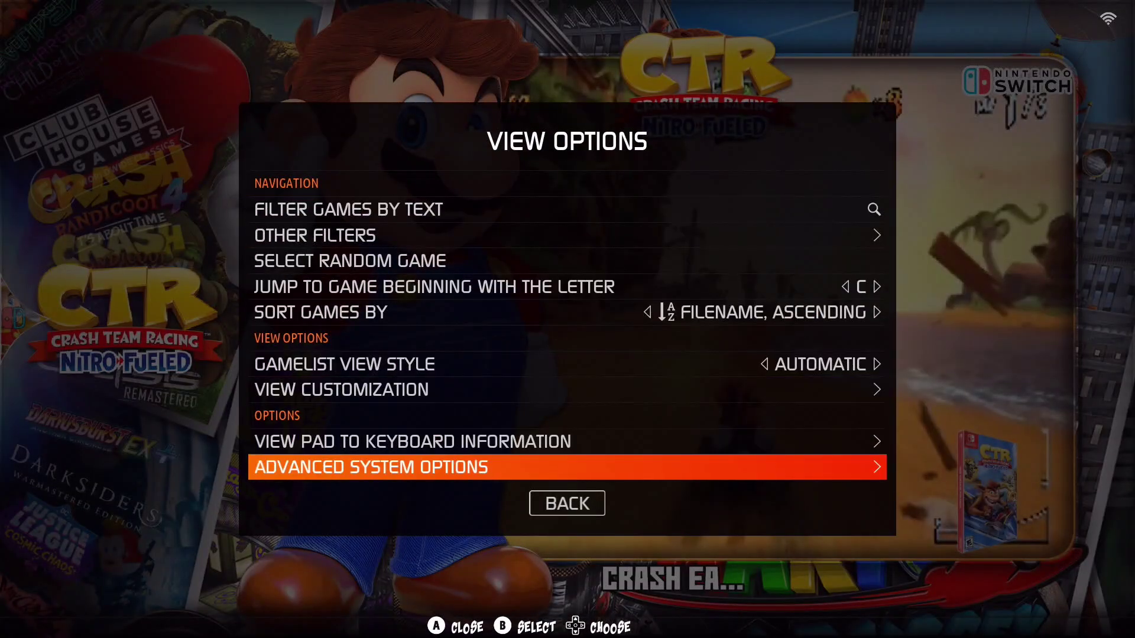
key("Return")
key("Return")
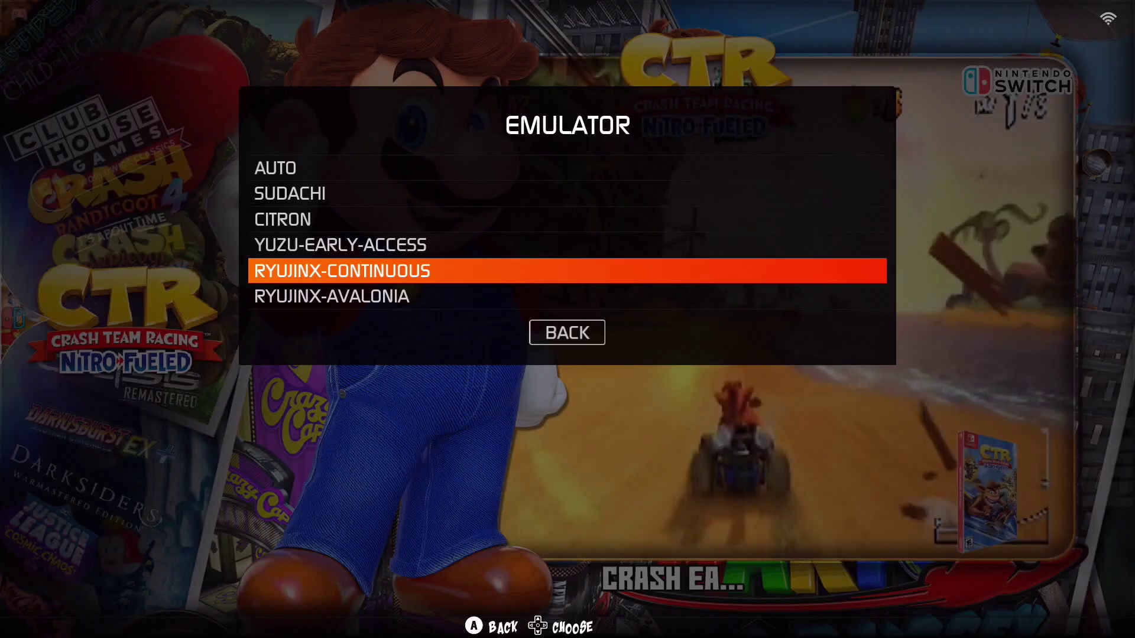
key("Up")
key("Up")
key("Up")
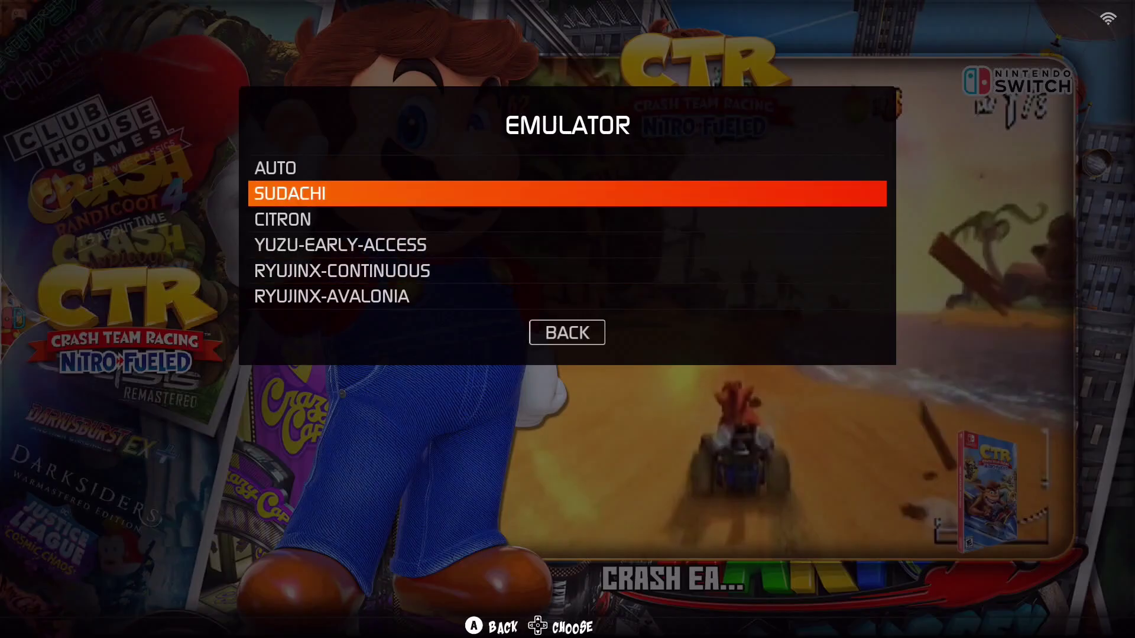
key("Return")
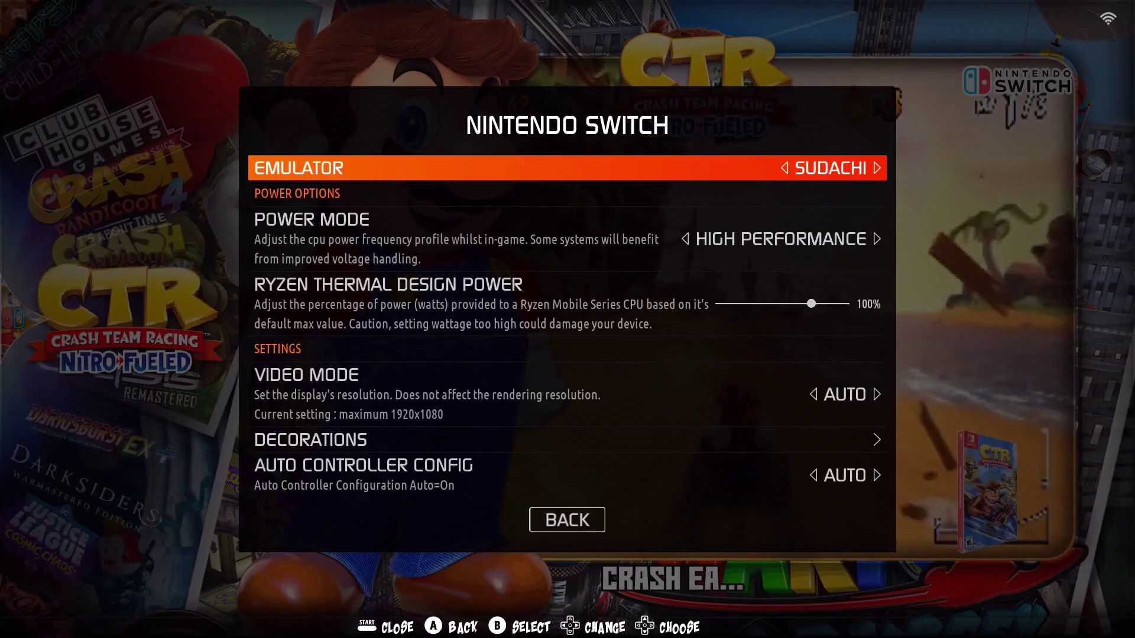
Set Sudachi's graphics backend to VULKAN and return to the system list
key("Down")
key("Down")
key("Down")
key("Down")
key("Down")
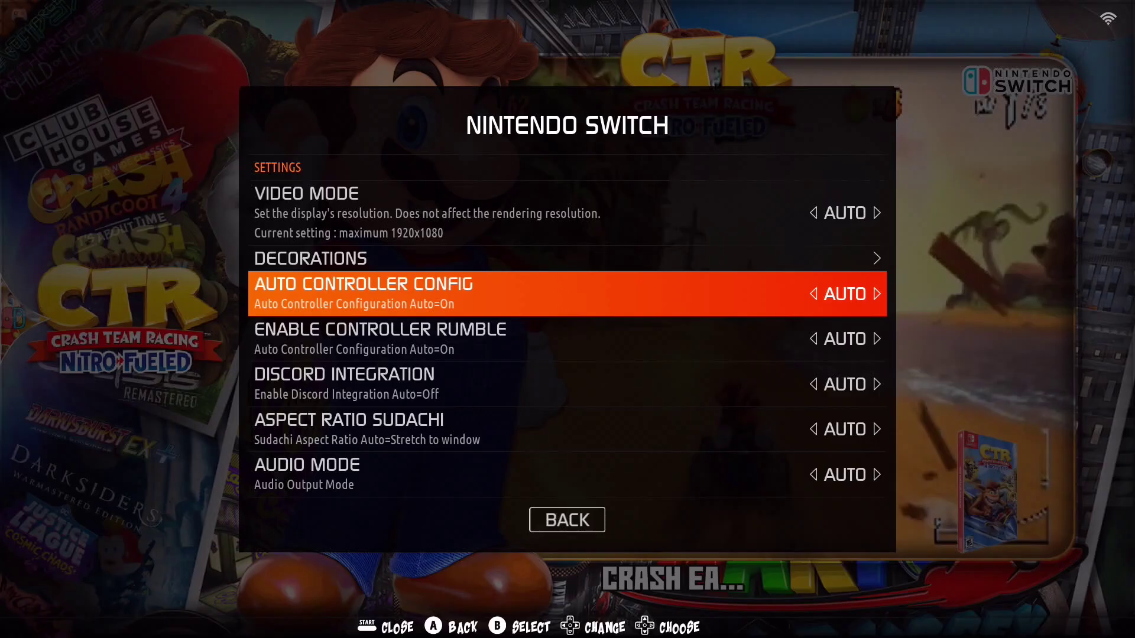
key("Down")
key("Down")
key("Down")
key("Down")
key("Down")
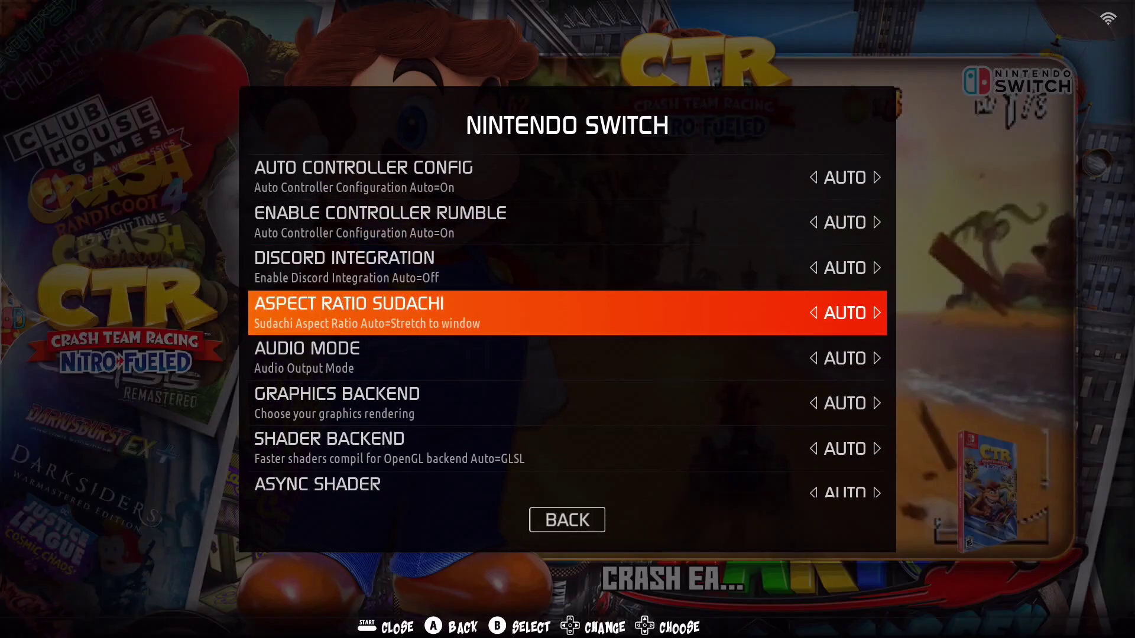
key("Return")
key("Down")
key("Down")
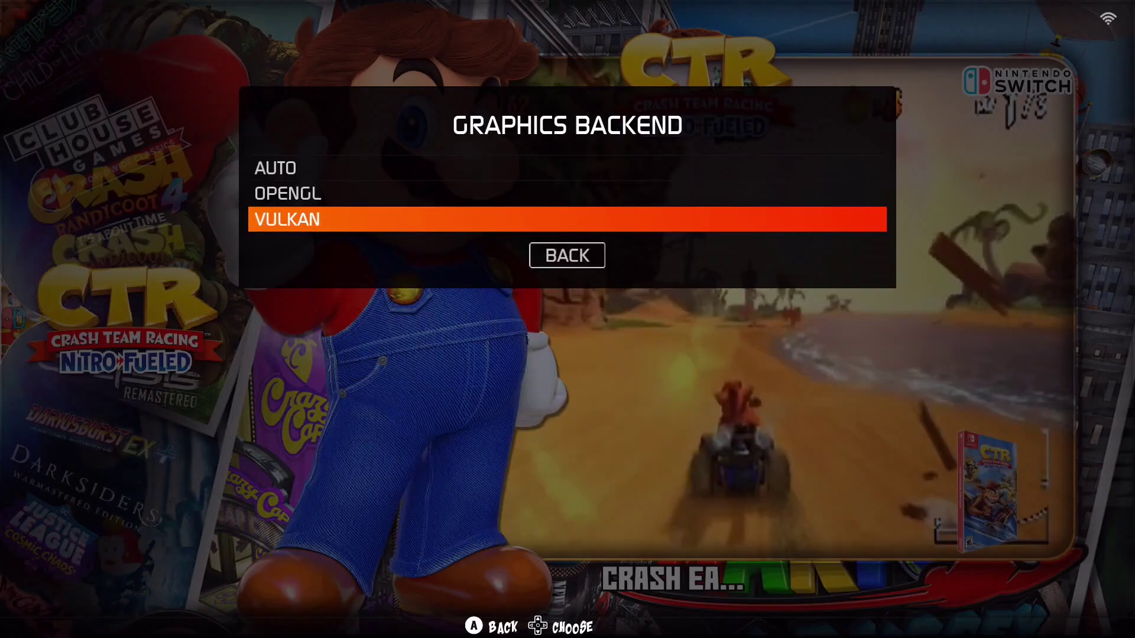
key("Return")
key("Down")
key("Down")
key("Down")
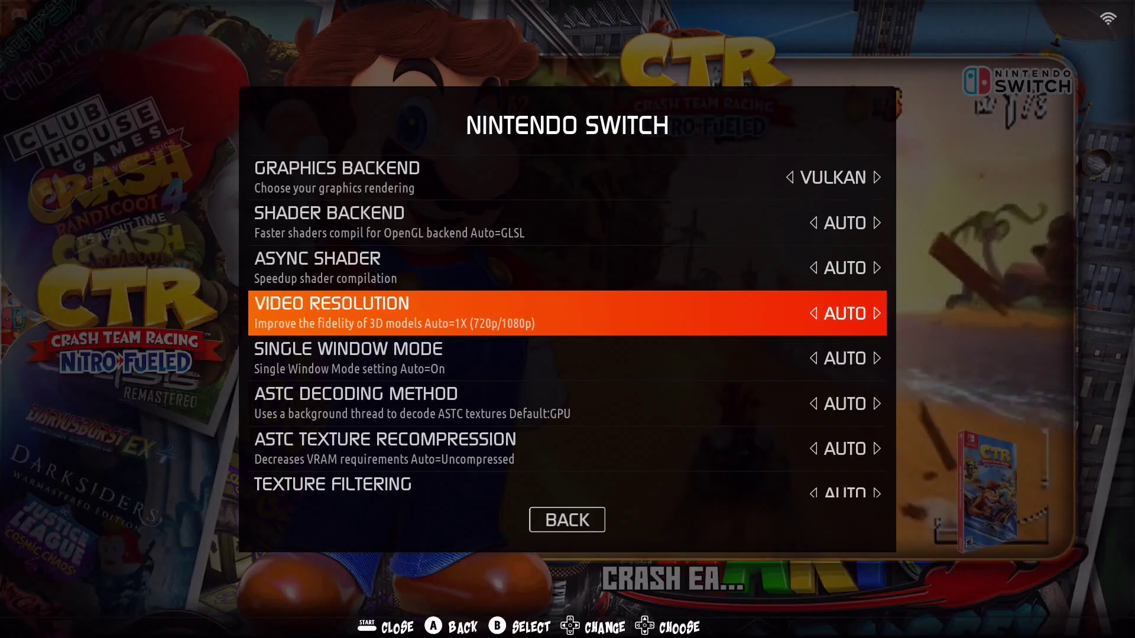
key("Escape")
key("Escape")
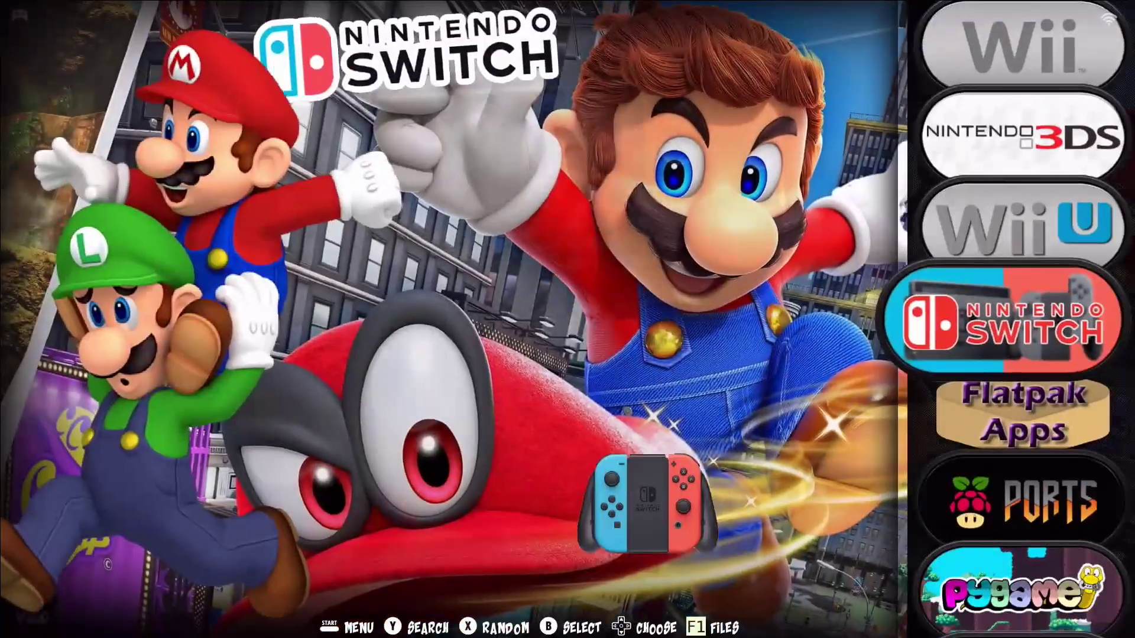
Launch Sudachi-config from the file manager's applications and dismiss the missing encryption keys warning
key("F1")
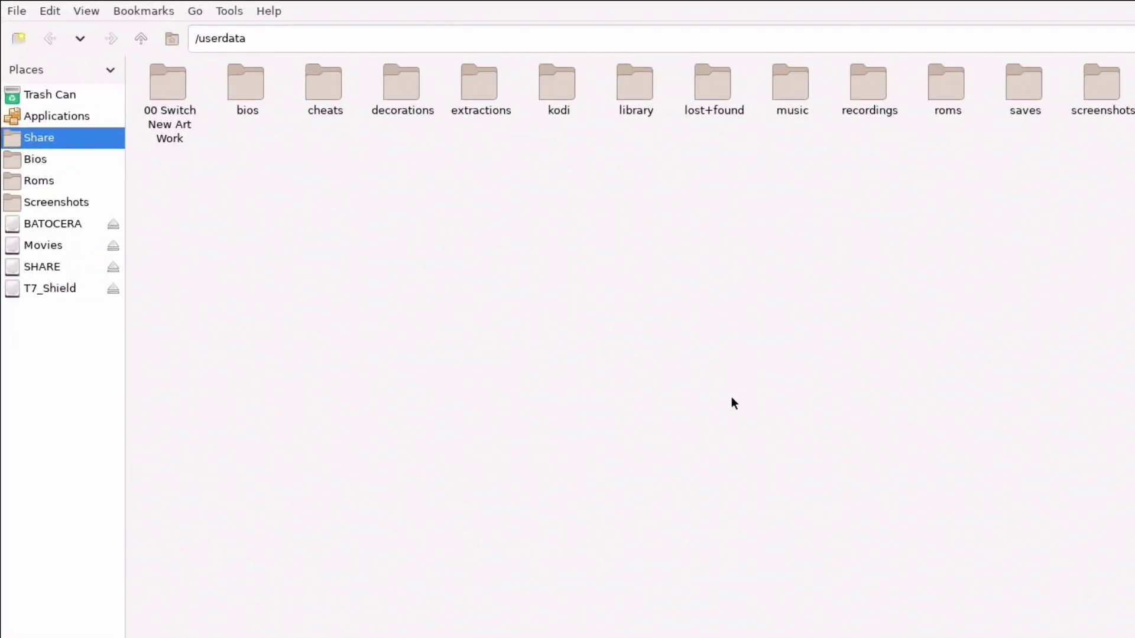
left_click(59, 113)
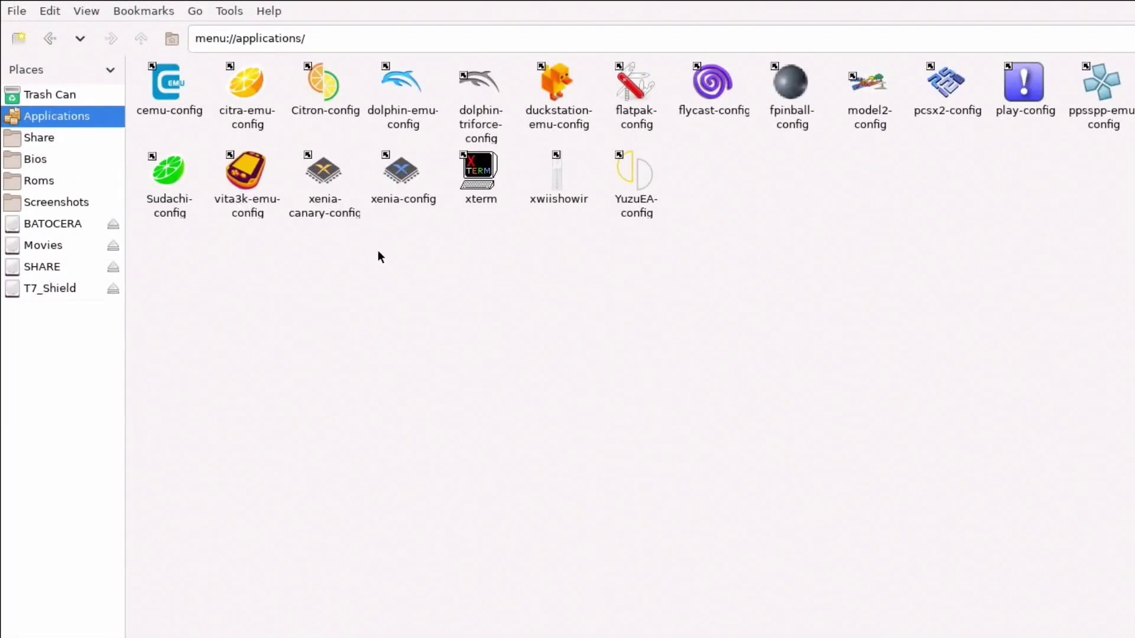
left_click(166, 181)
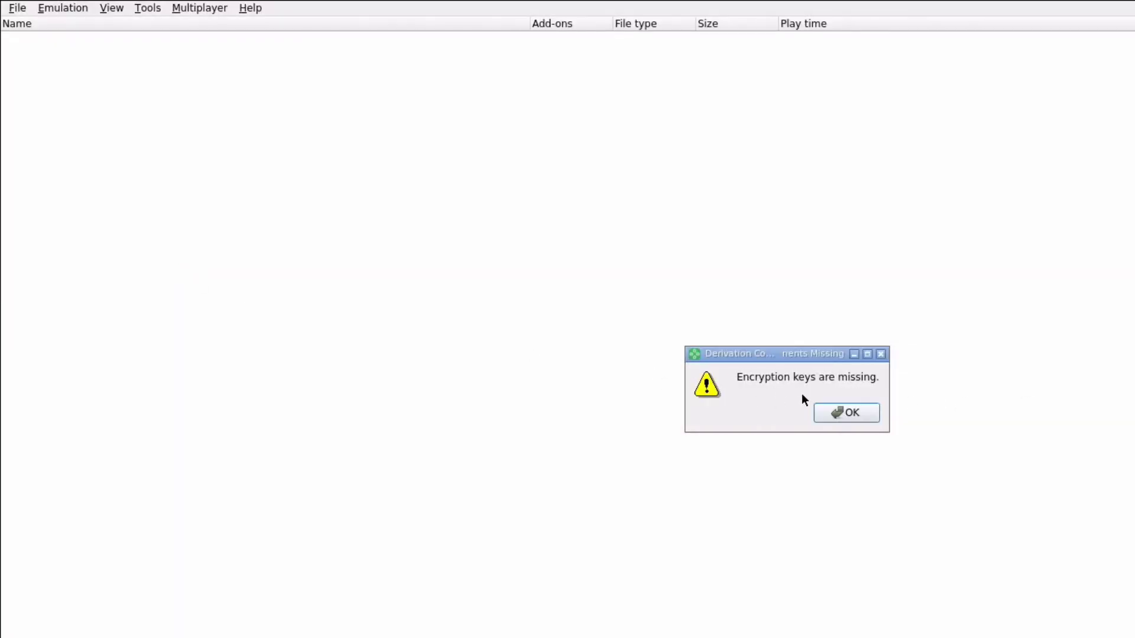
left_click(843, 412)
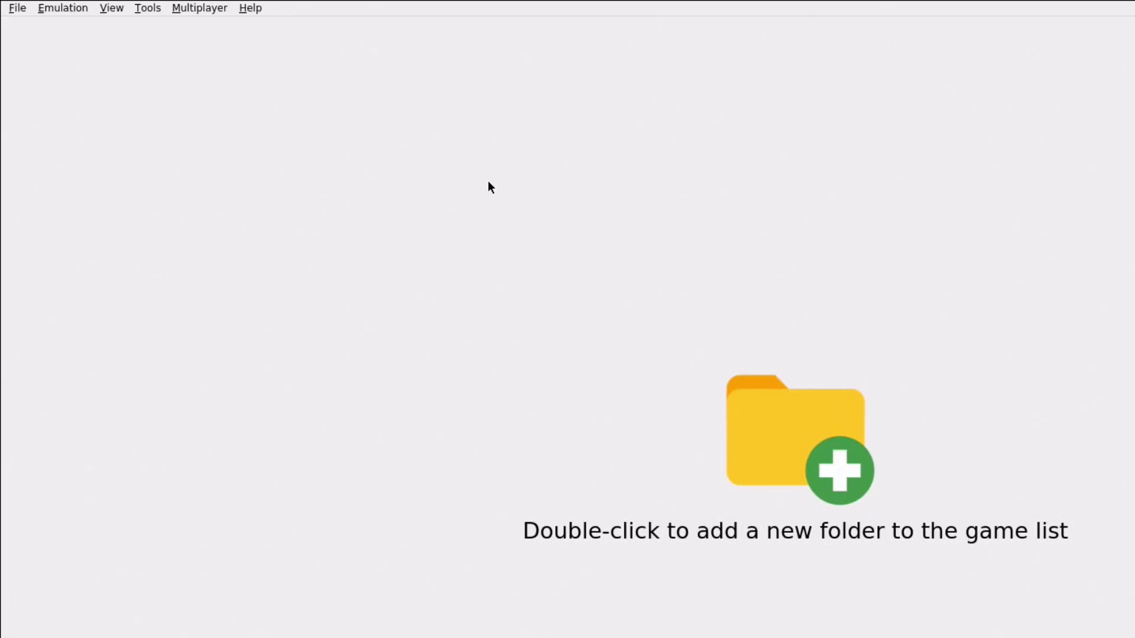
Install the decryption keys from the prod.keys file in /userdata/bios/switch and dismiss the completion message
left_click(140, 8)
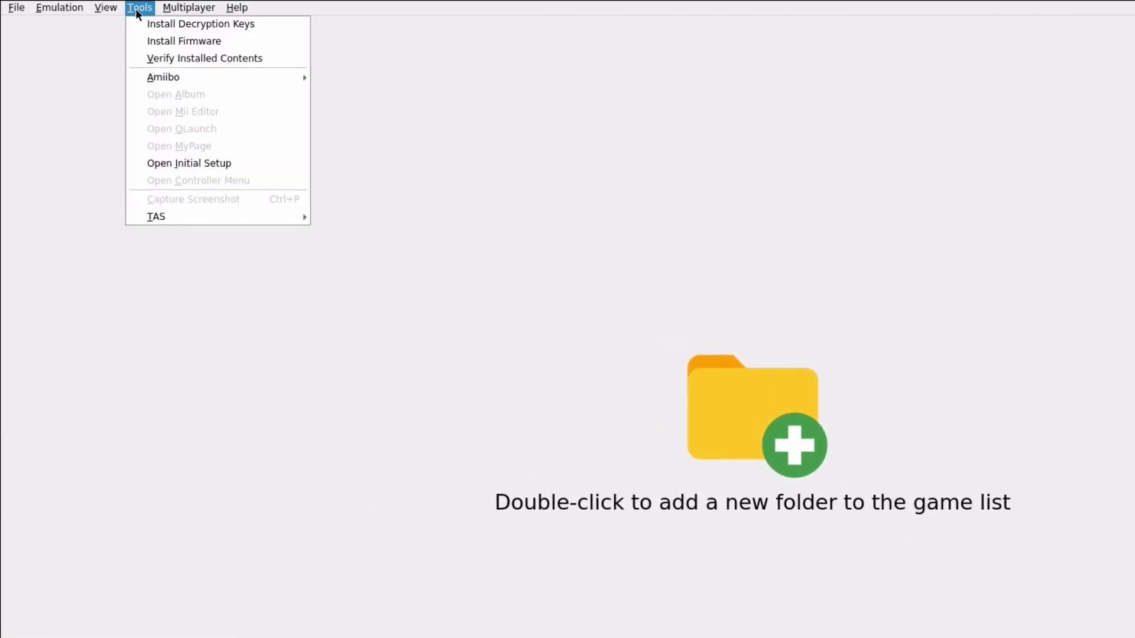
left_click(200, 24)
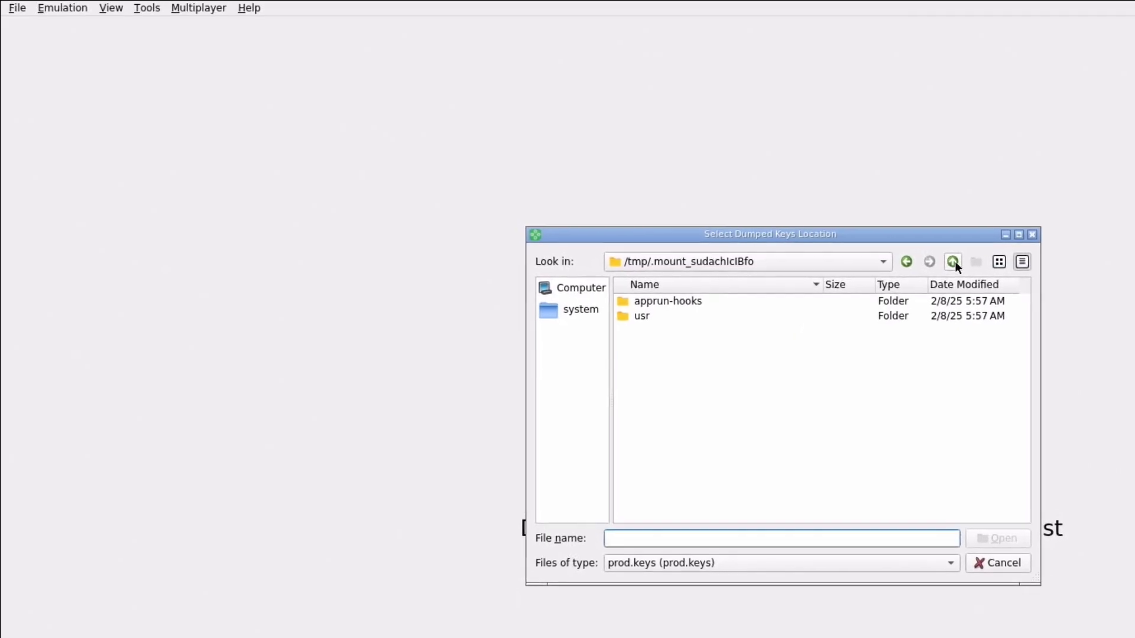
left_click(954, 262)
left_click(958, 264)
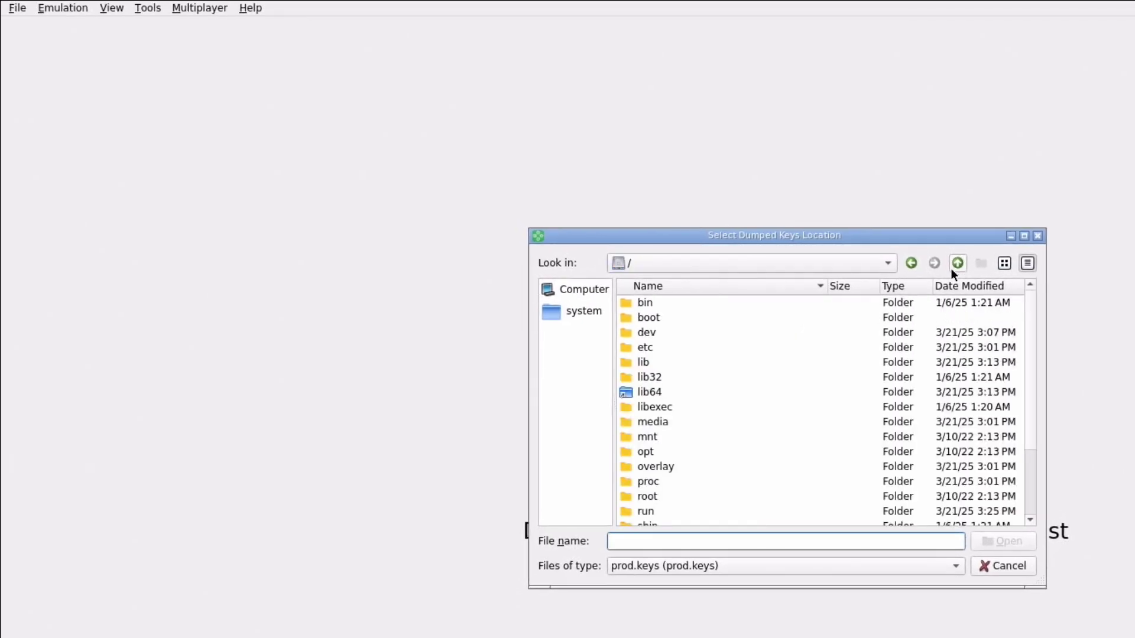
scroll(733, 430, "down", 2)
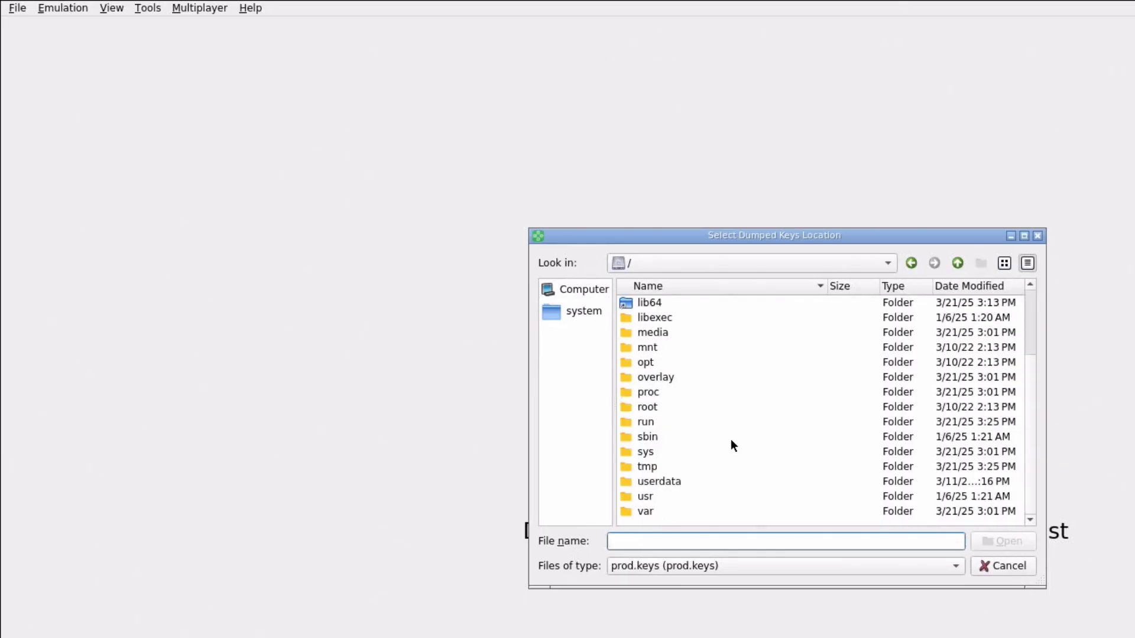
double_click(665, 480)
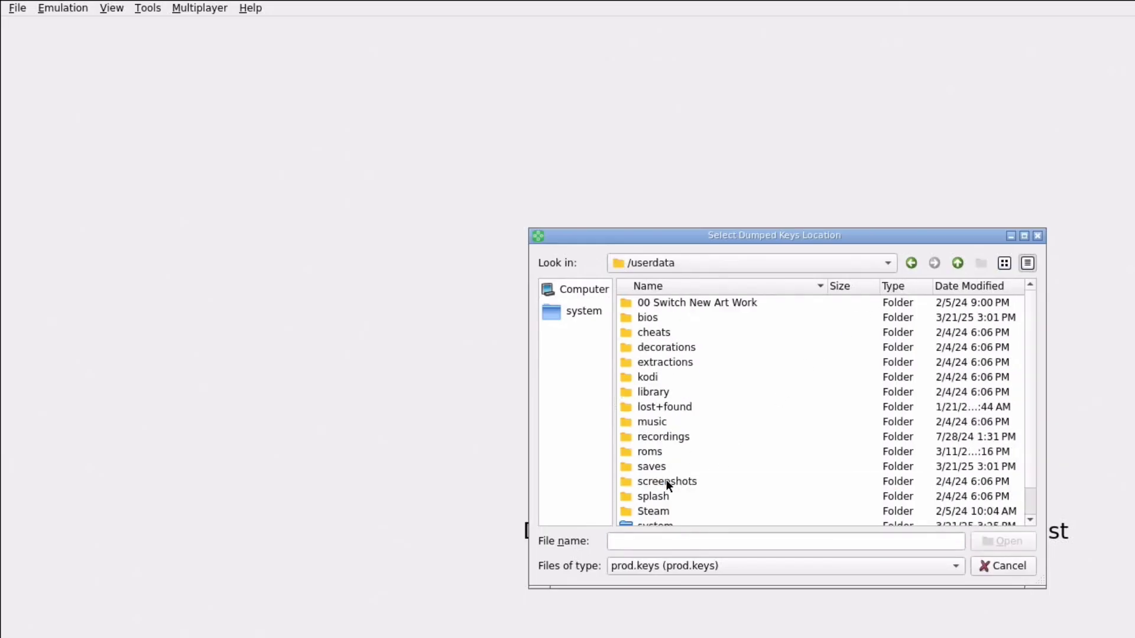
double_click(655, 316)
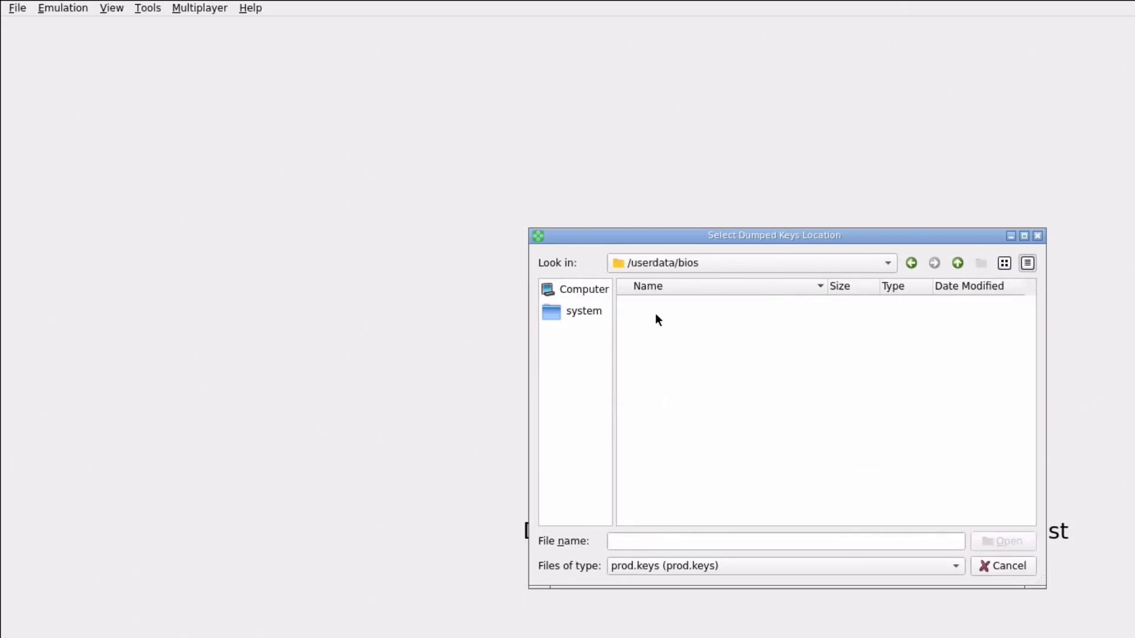
scroll(784, 424, "down", 5)
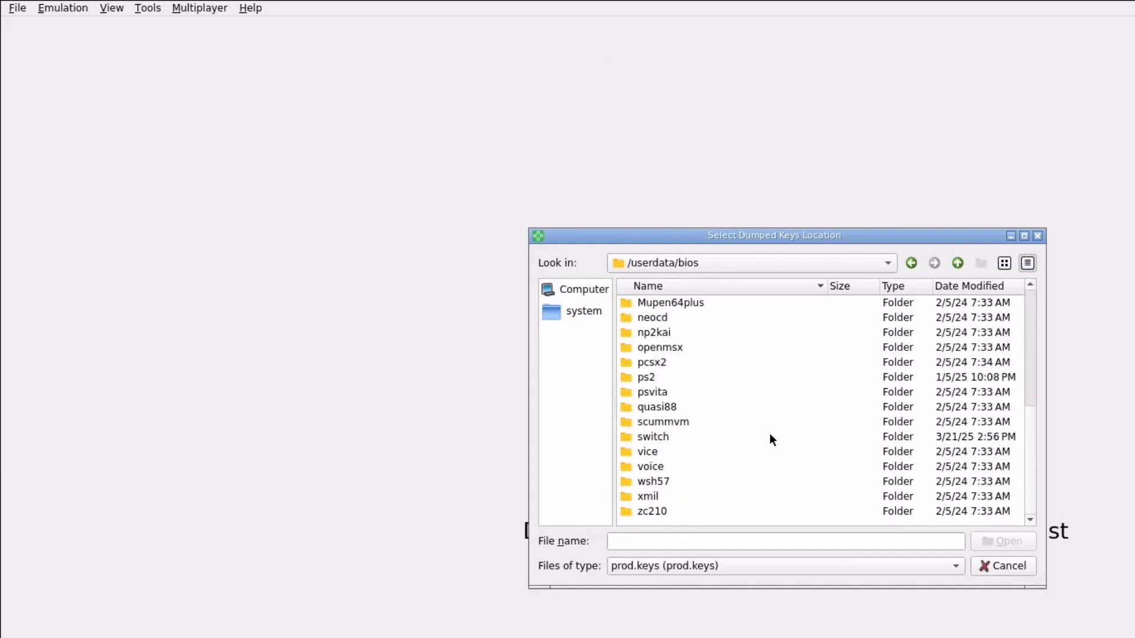
double_click(654, 435)
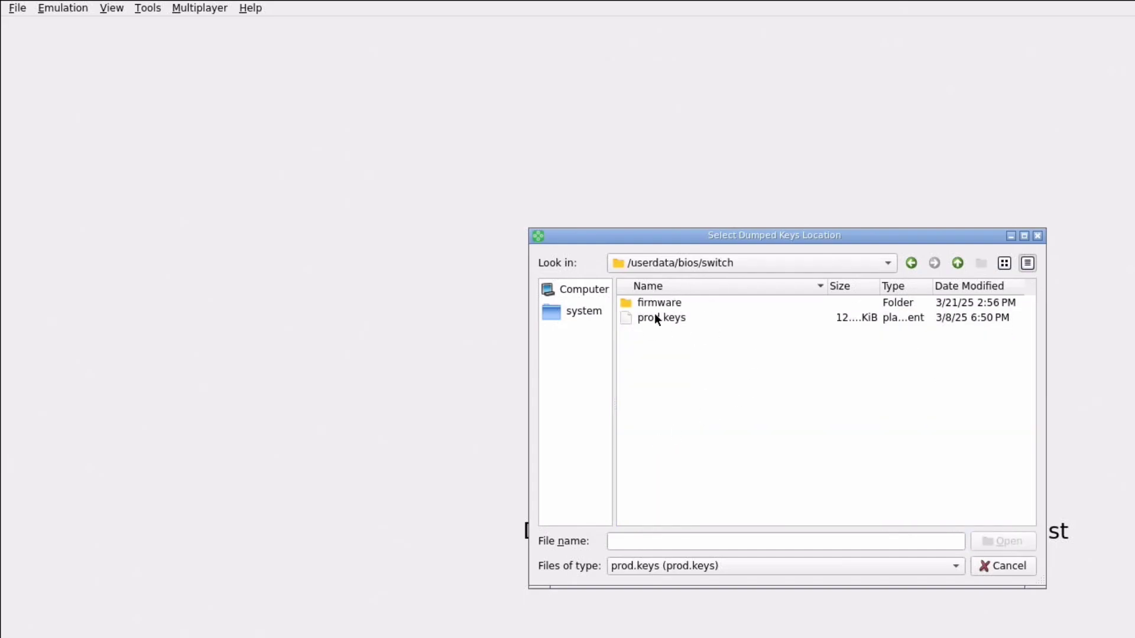
left_click(654, 316)
left_click(998, 538)
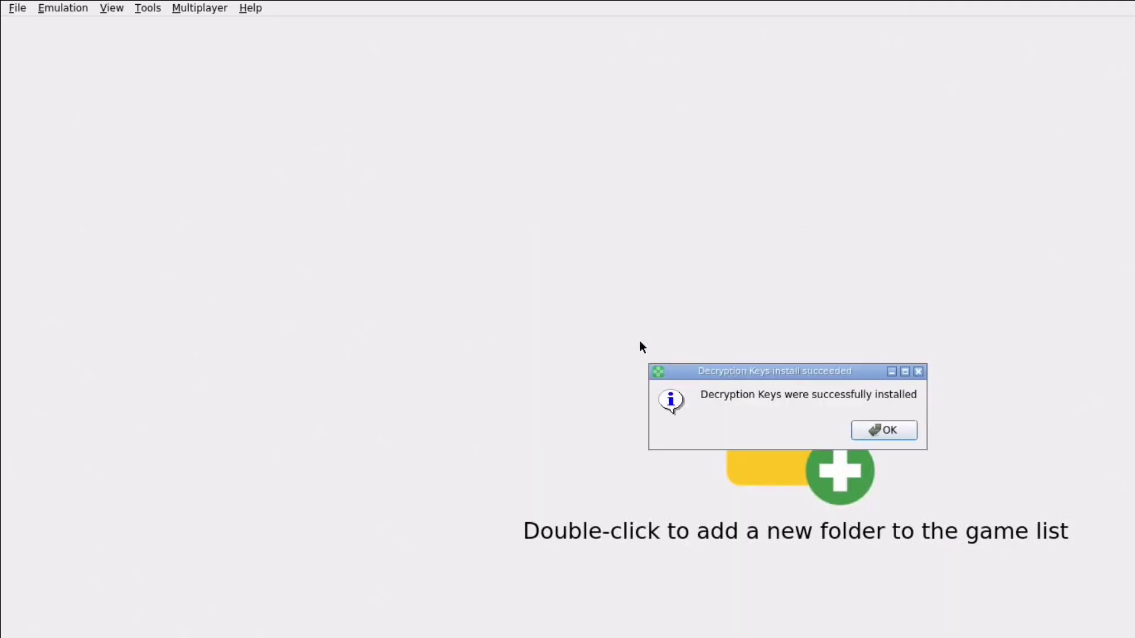
left_click(886, 429)
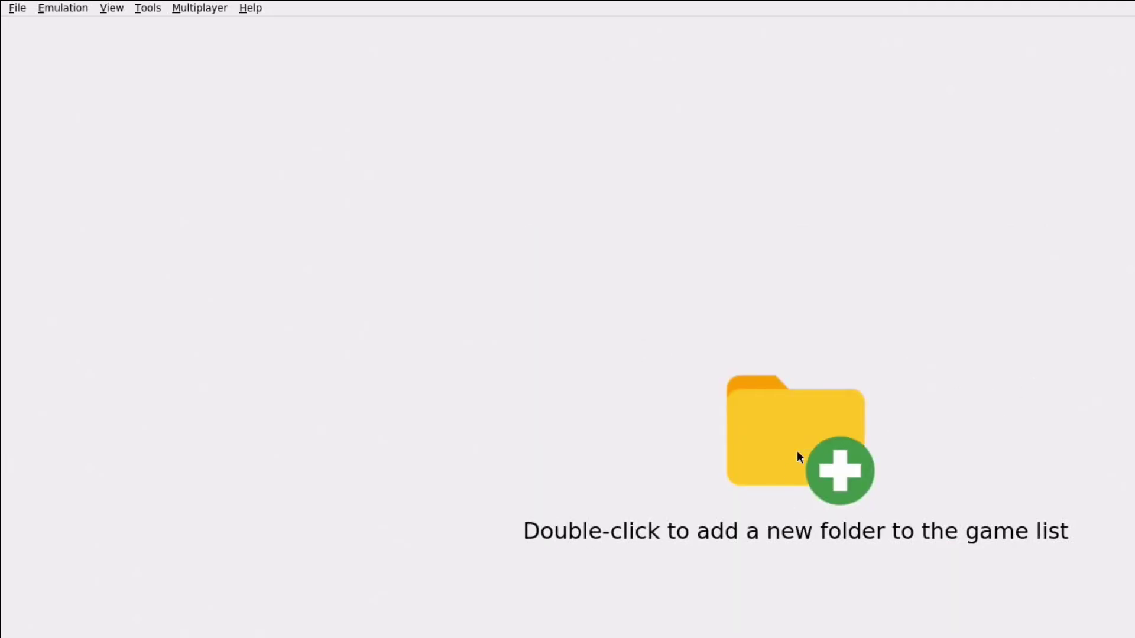
Add the /userdata/roms/switch folder to Sudachi's game list
double_click(843, 481)
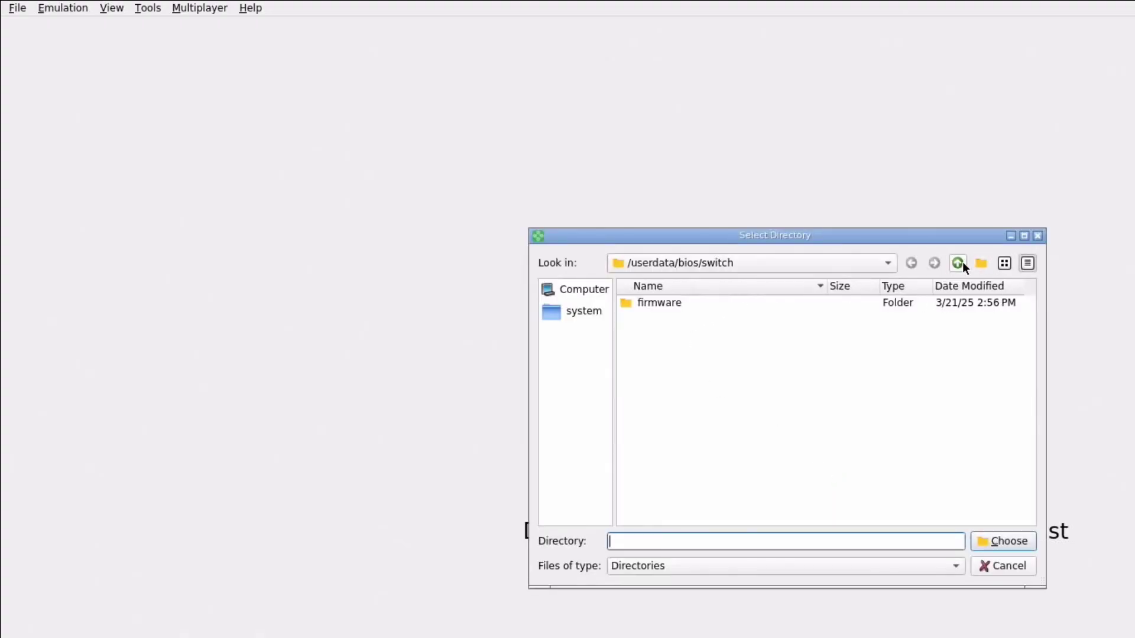
left_click(560, 291)
double_click(637, 300)
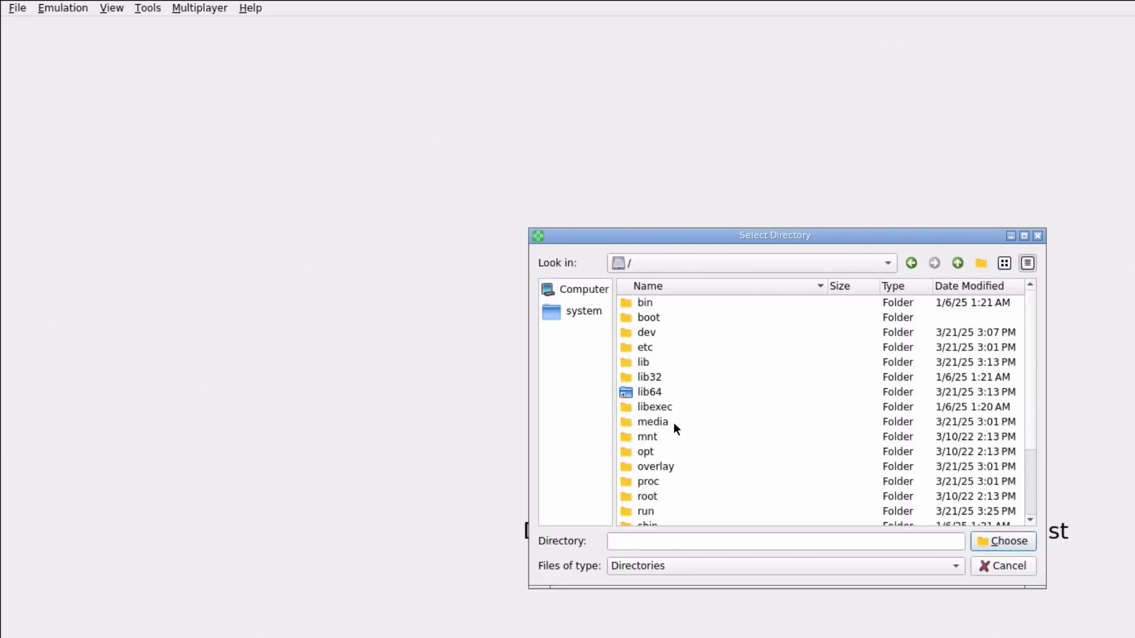
scroll(676, 429, "down", 2)
double_click(673, 482)
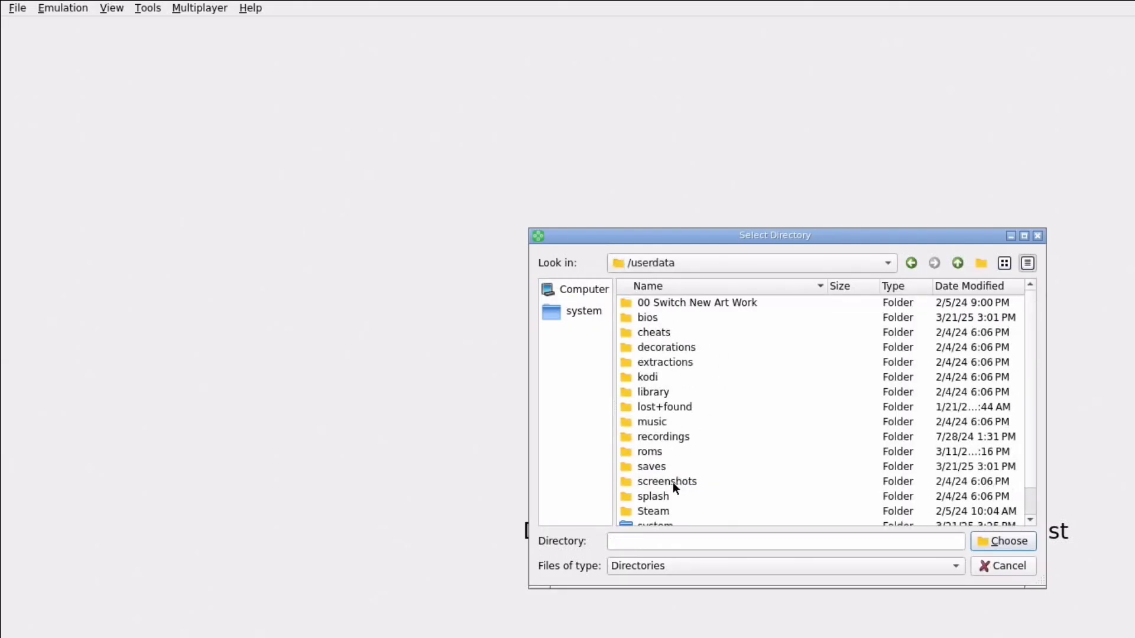
scroll(719, 454, "down", 1)
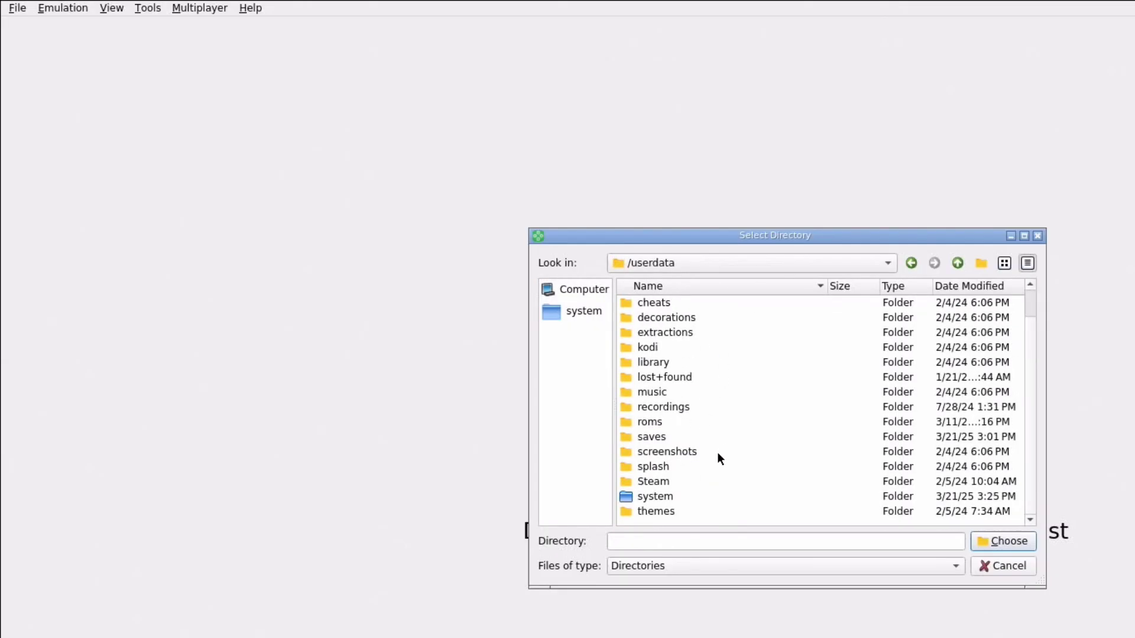
double_click(651, 423)
scroll(718, 449, "down", 8)
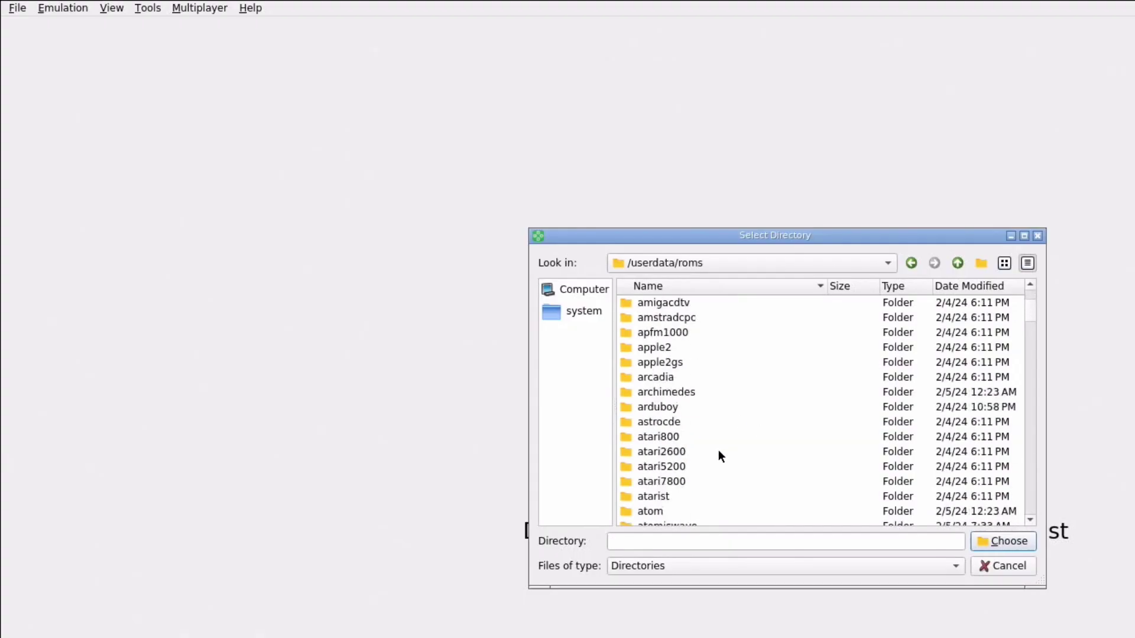
scroll(715, 452, "down", 15)
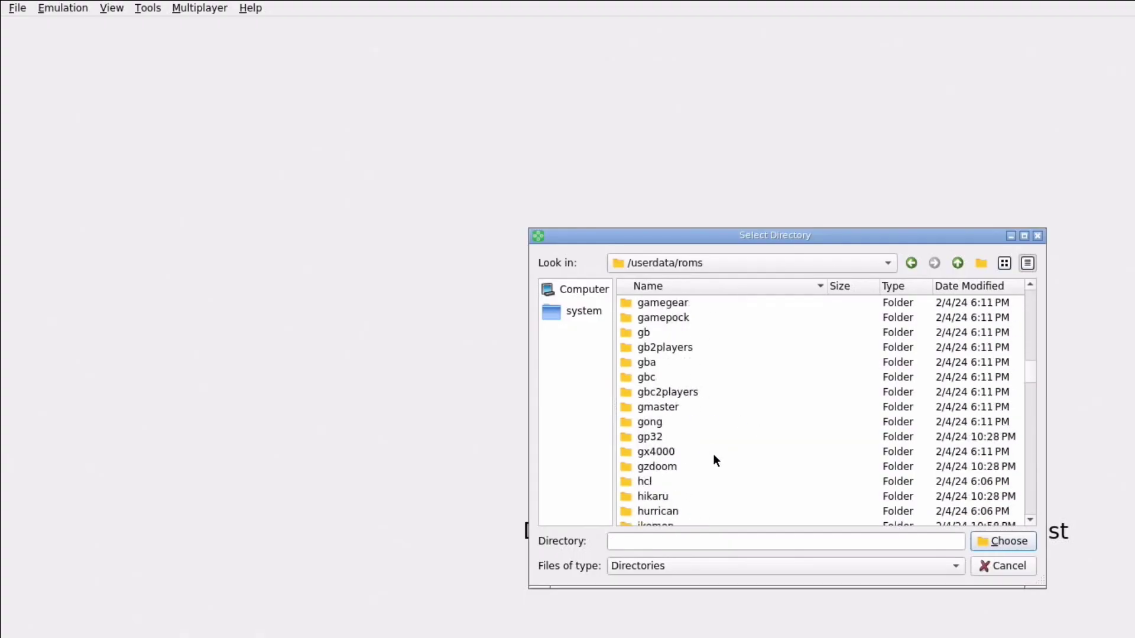
scroll(707, 458, "down", 20)
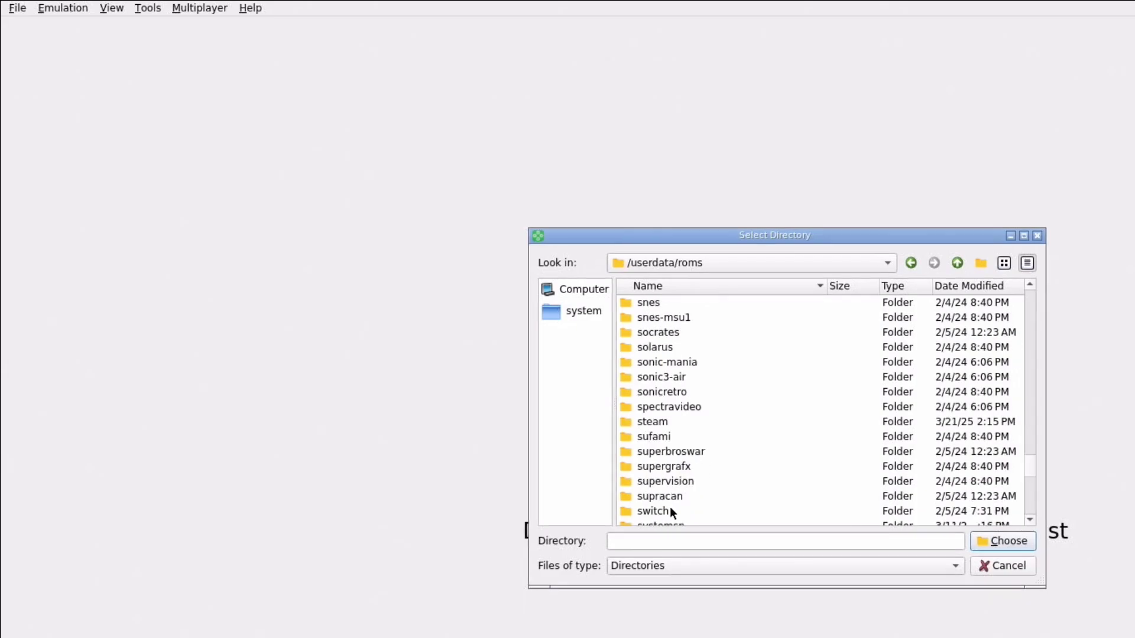
left_click(674, 509)
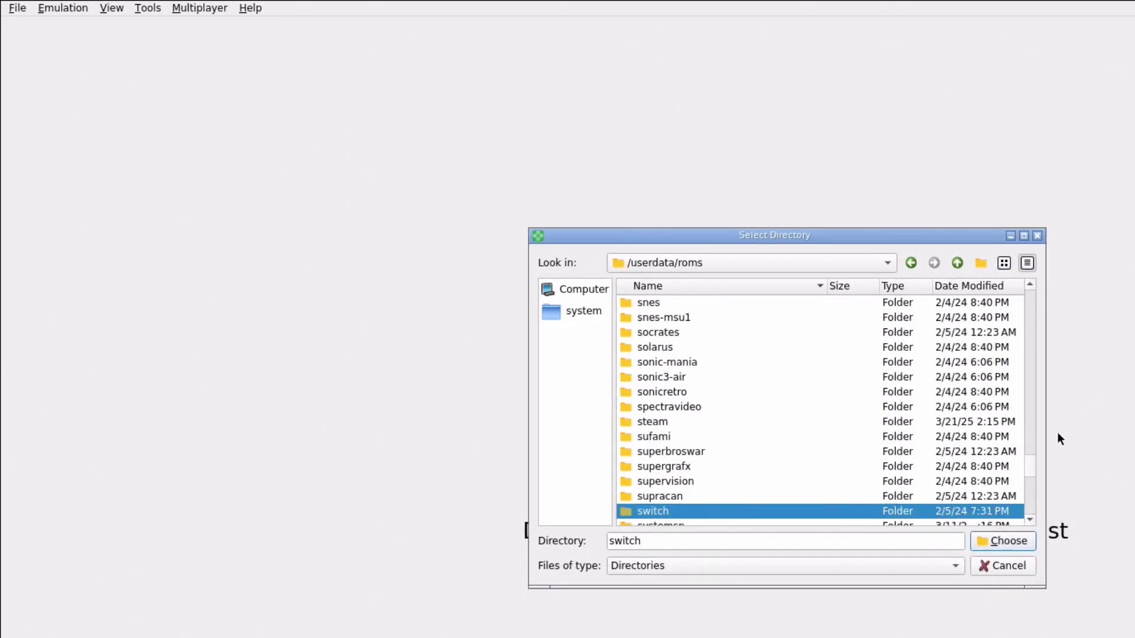
key("Return")
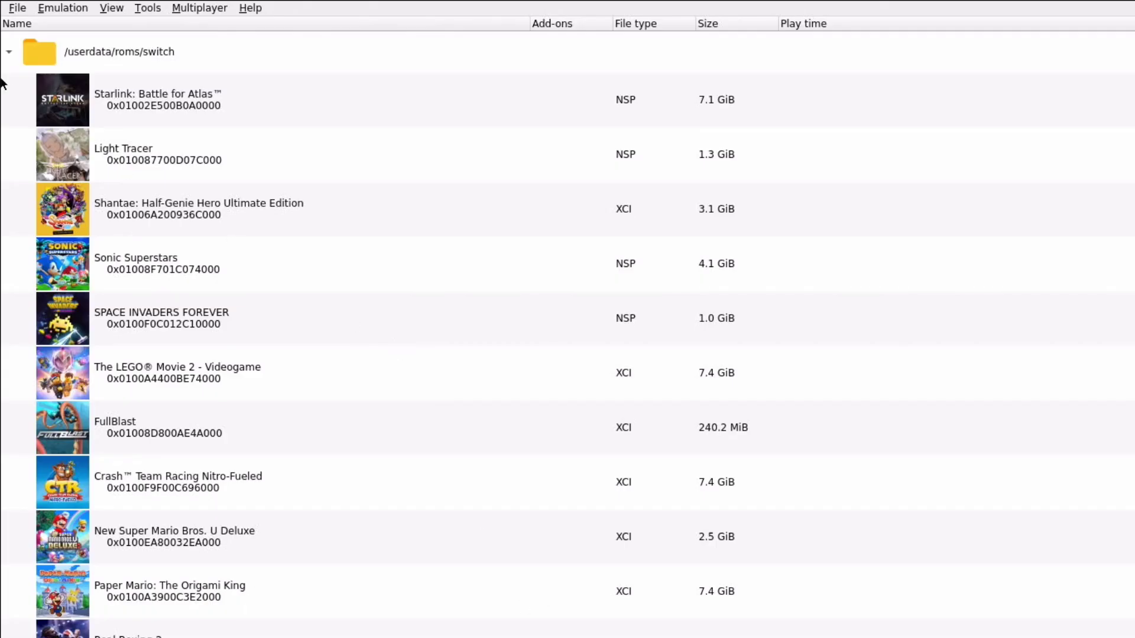
Exit Sudachi and close the file manager to return to the Batocera system list
left_click(17, 8)
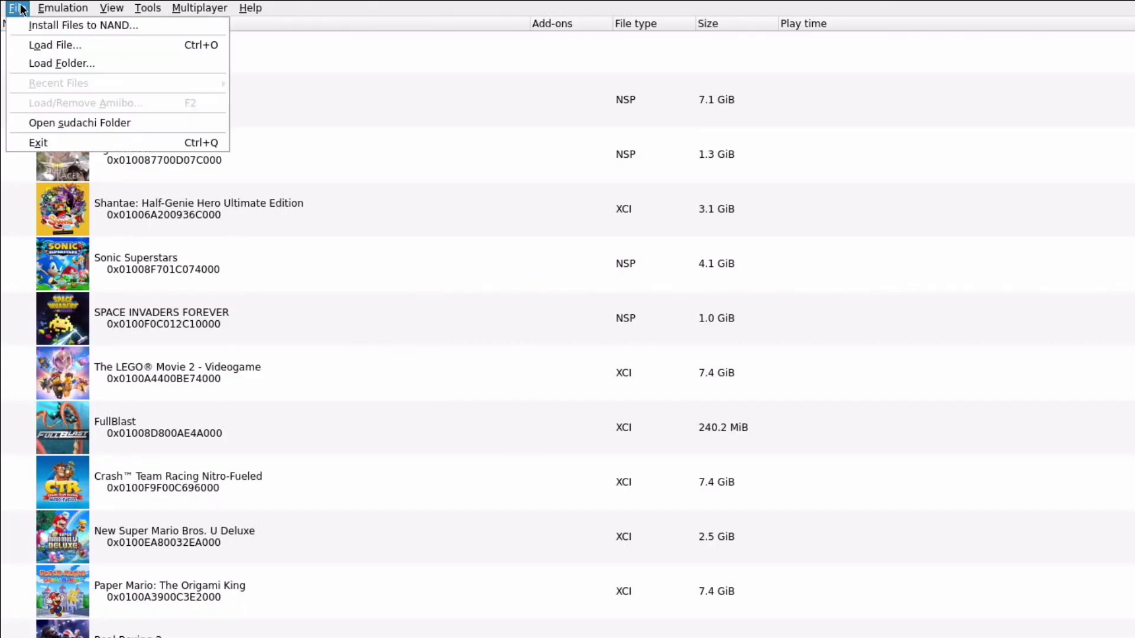
left_click(41, 142)
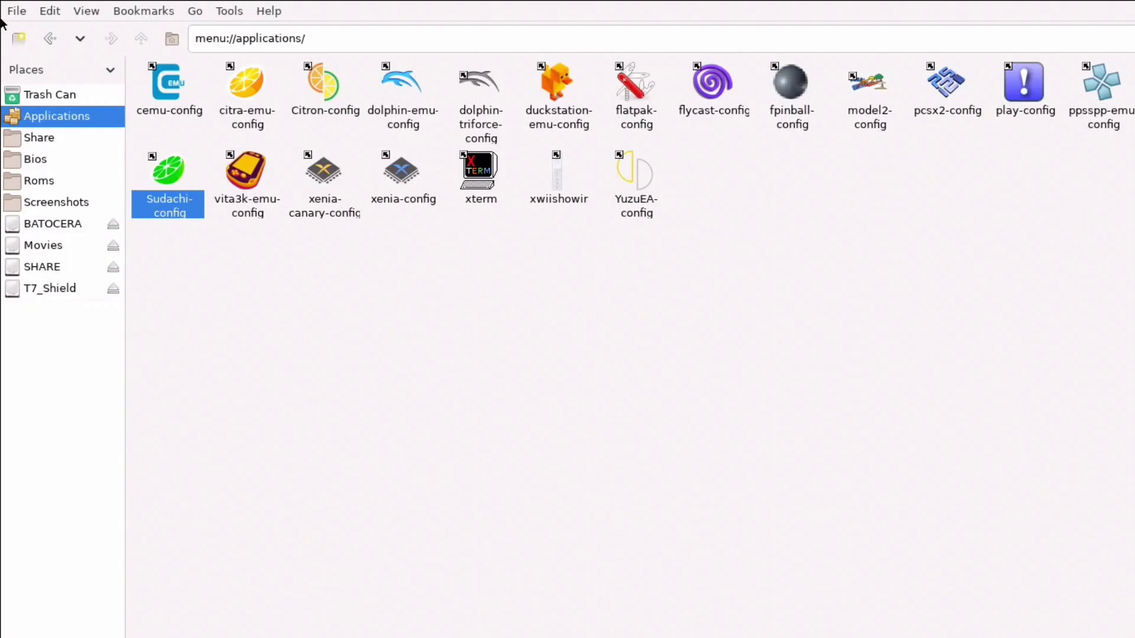
left_click(15, 12)
left_click(37, 136)
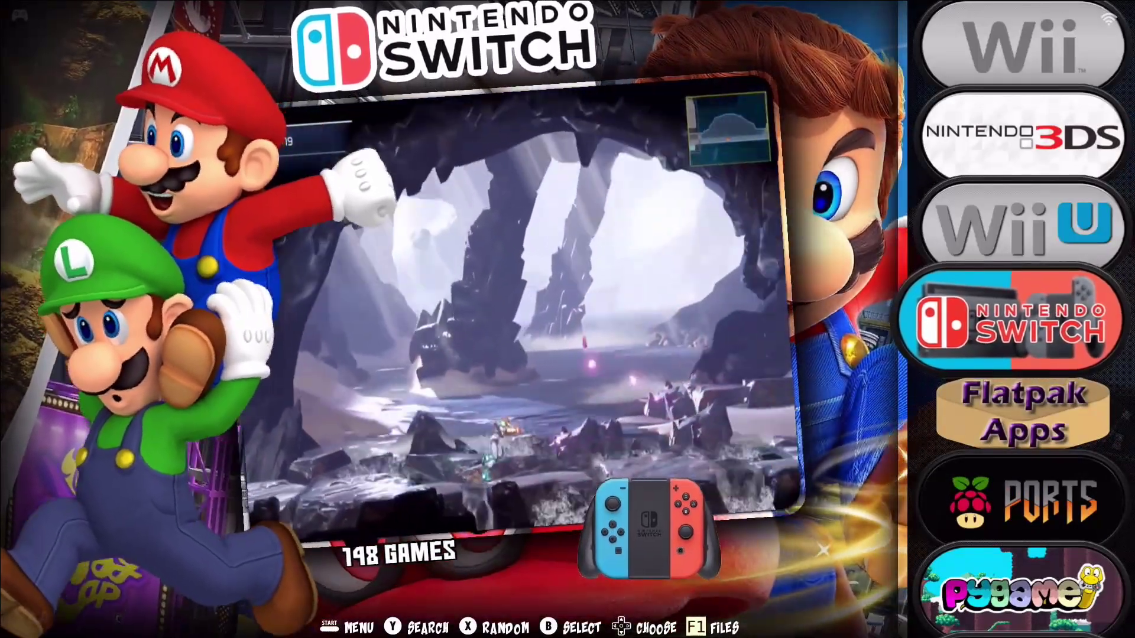
Launch Crash Team Racing Nitro-Fueled from the Nintendo Switch game list, then return to the system list
key("Return")
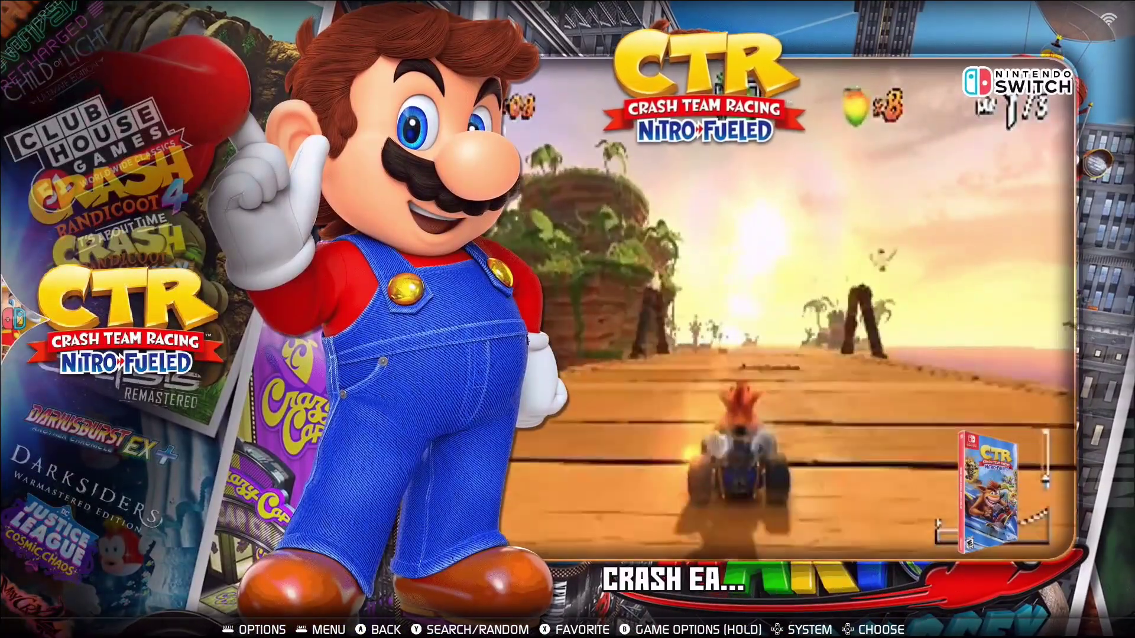
key("Return")
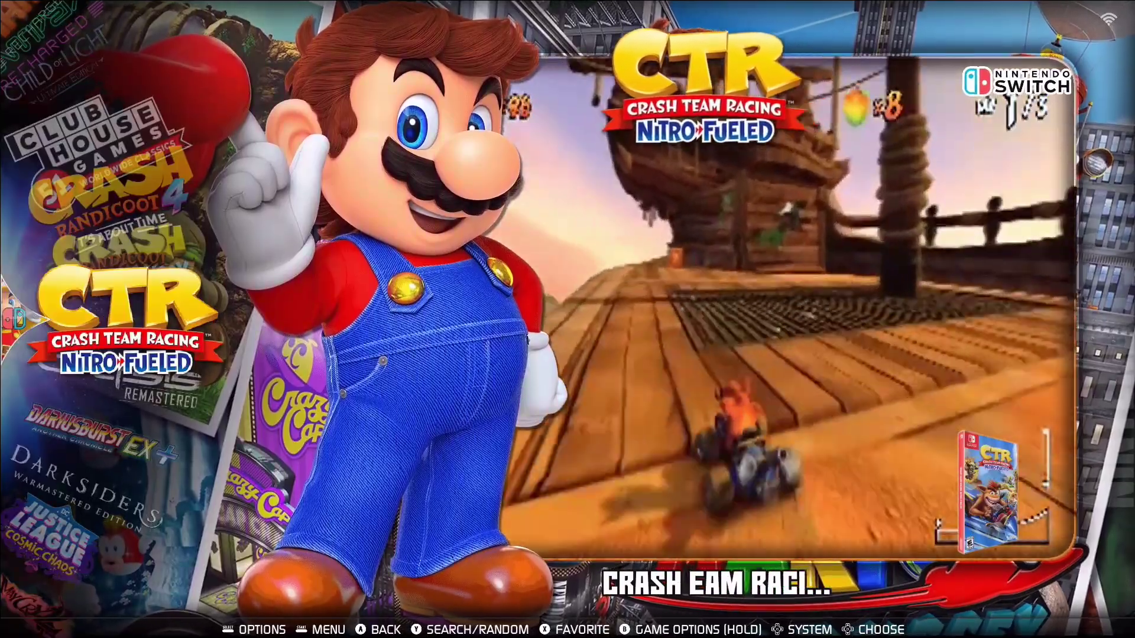
key("Escape")
Open the file manager's applications and launch Sudachi-config
key("F1")
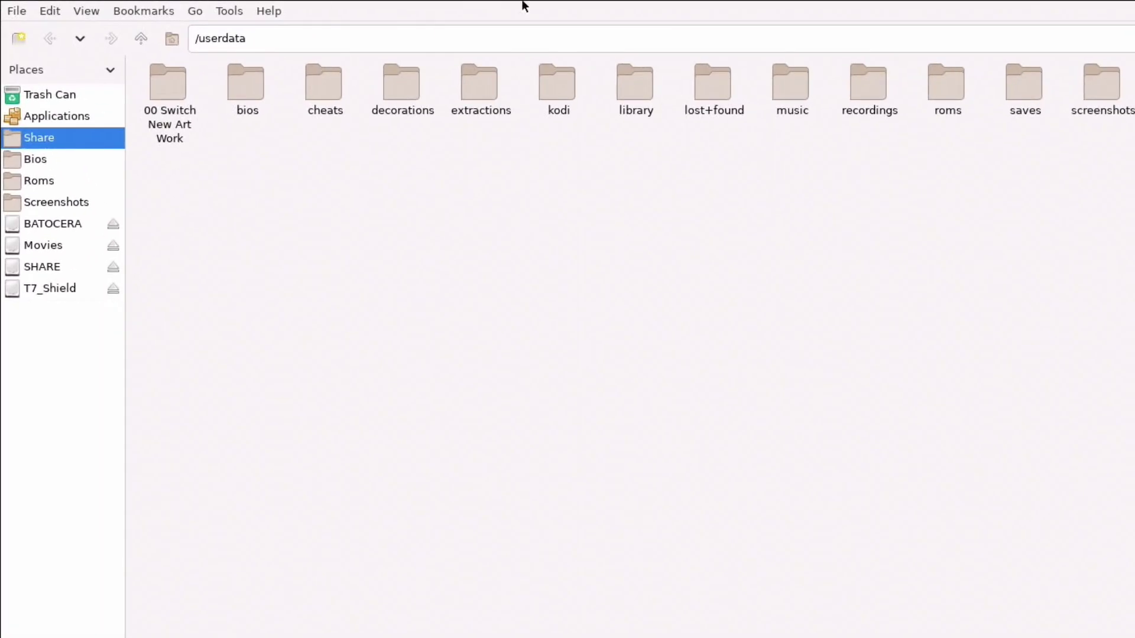
left_click(45, 122)
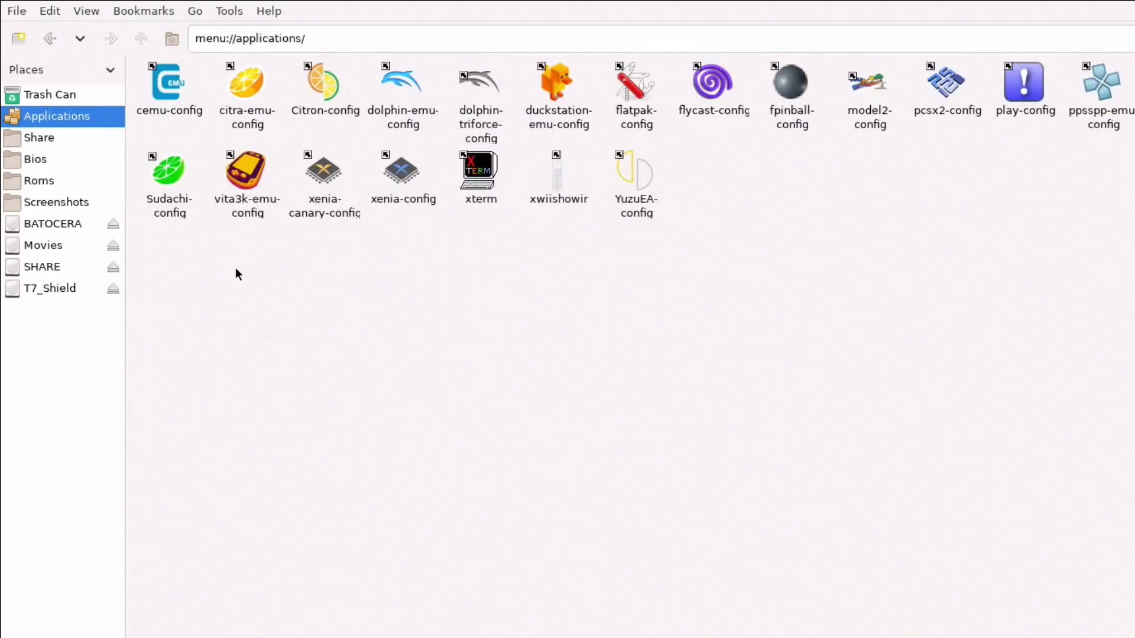
left_click(174, 191)
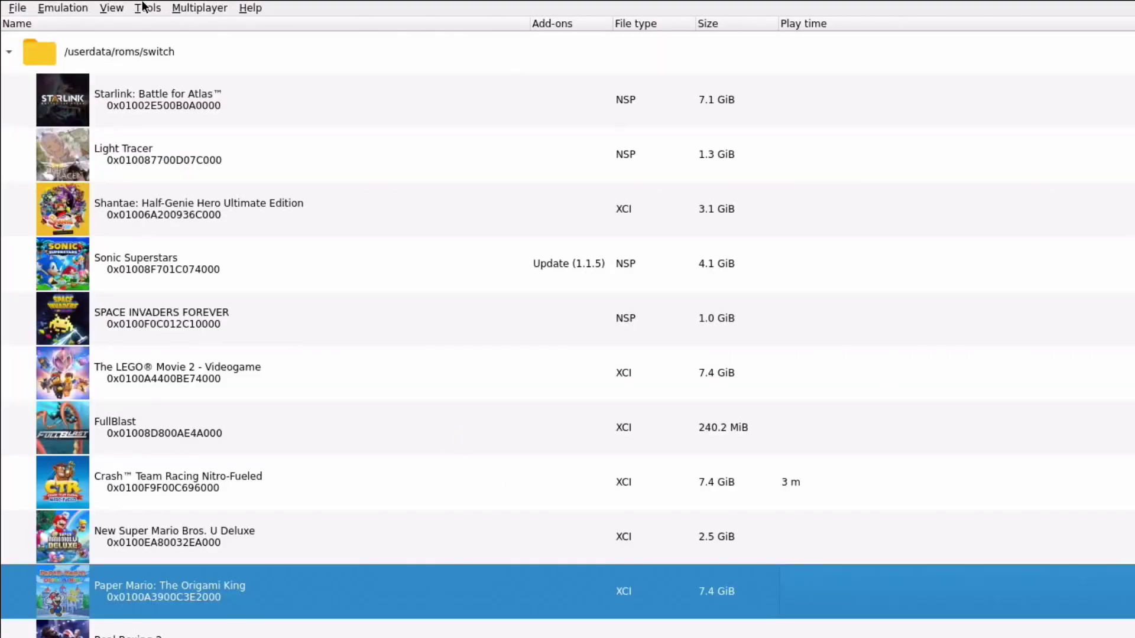
left_click(12, 7)
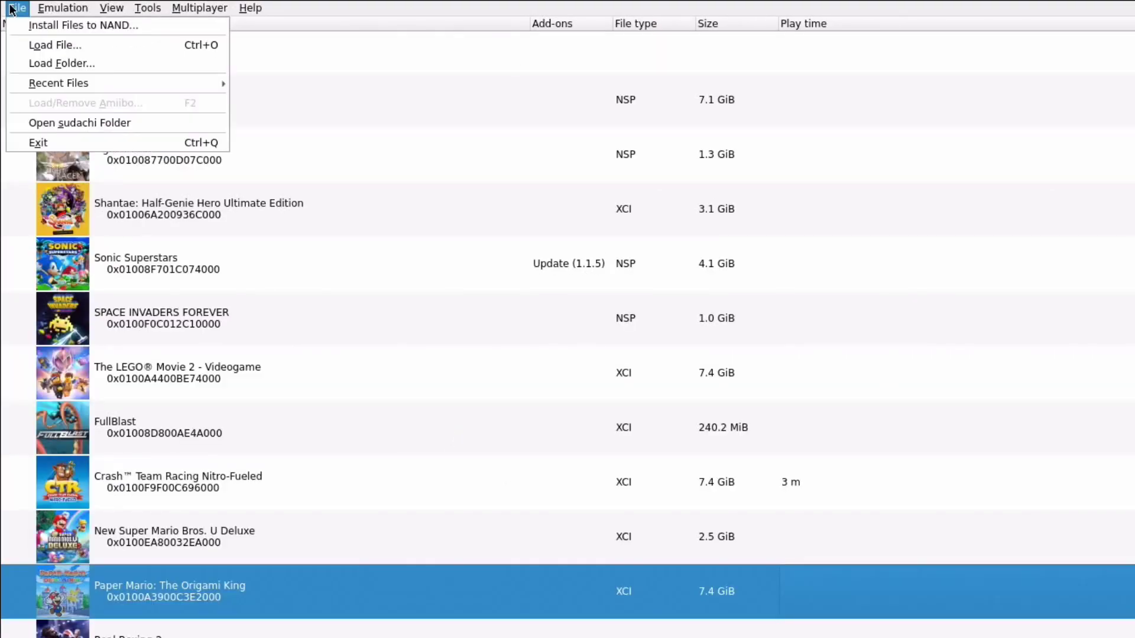
left_click(93, 25)
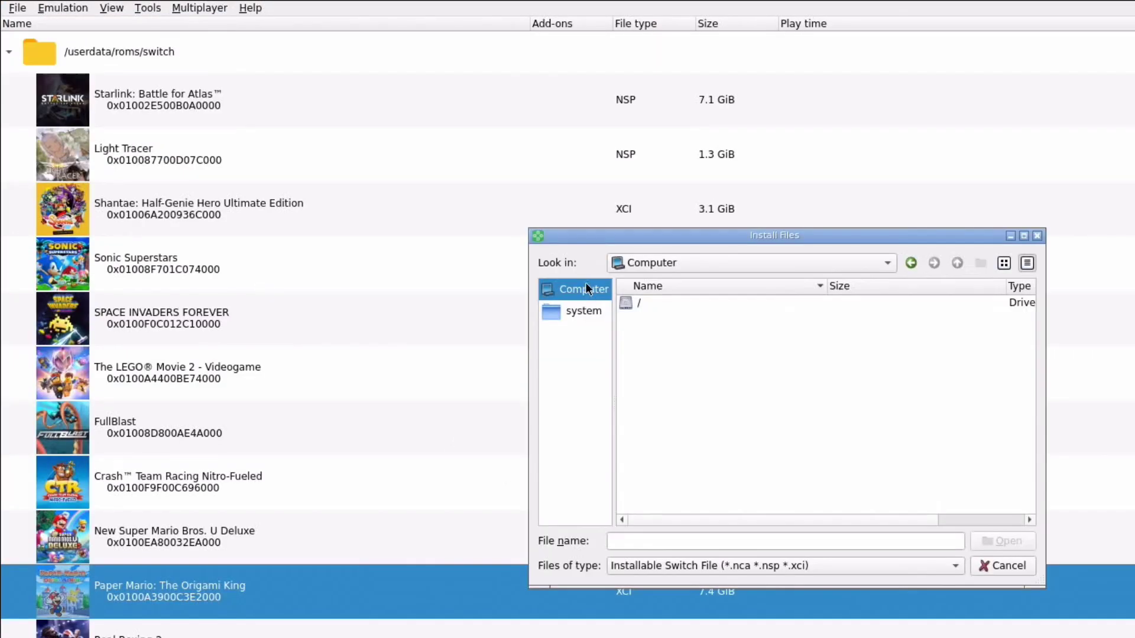
double_click(641, 304)
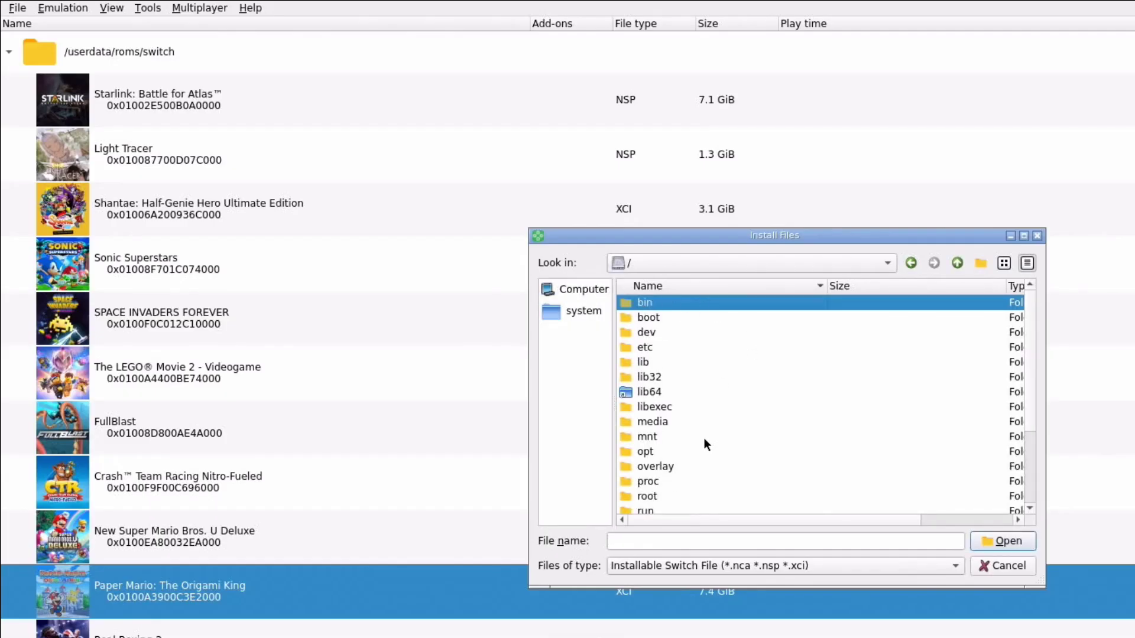
double_click(658, 421)
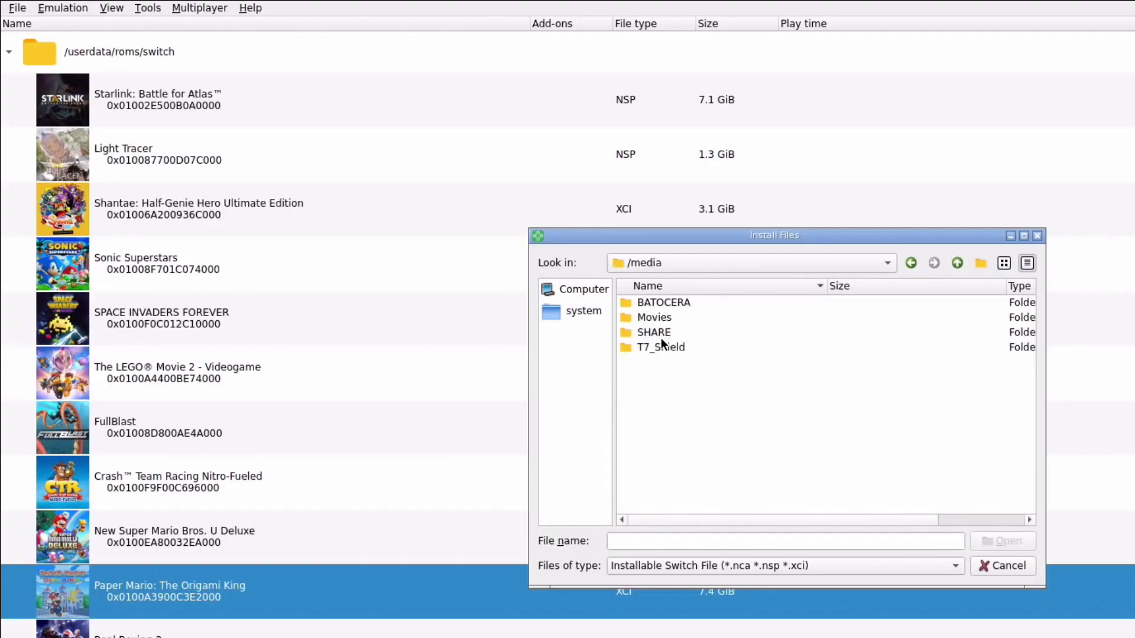
double_click(674, 348)
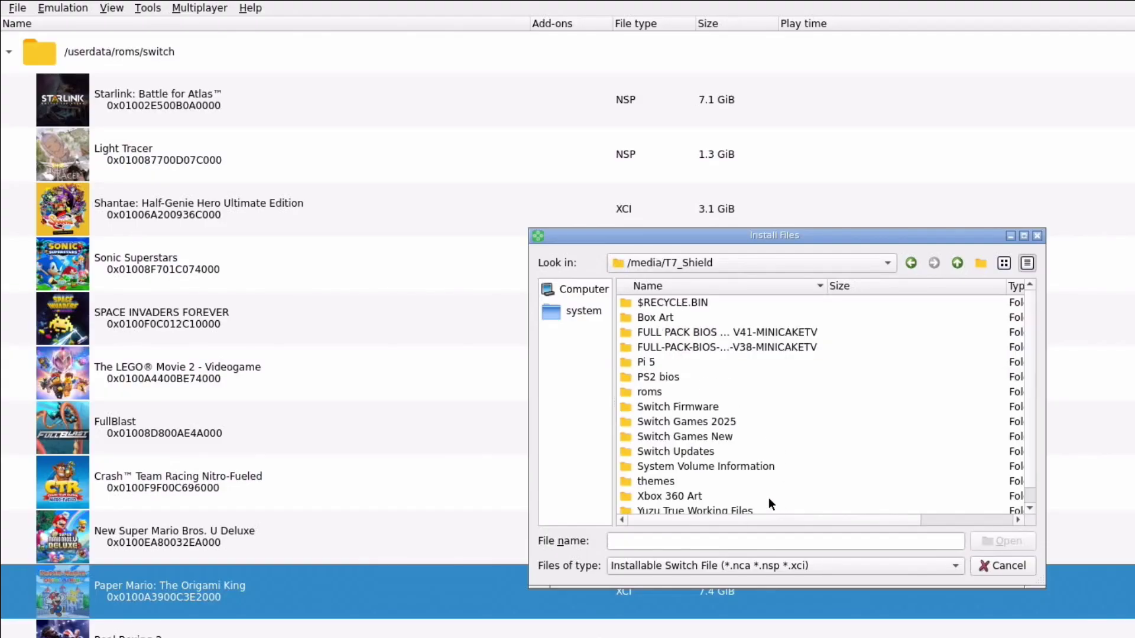
double_click(707, 452)
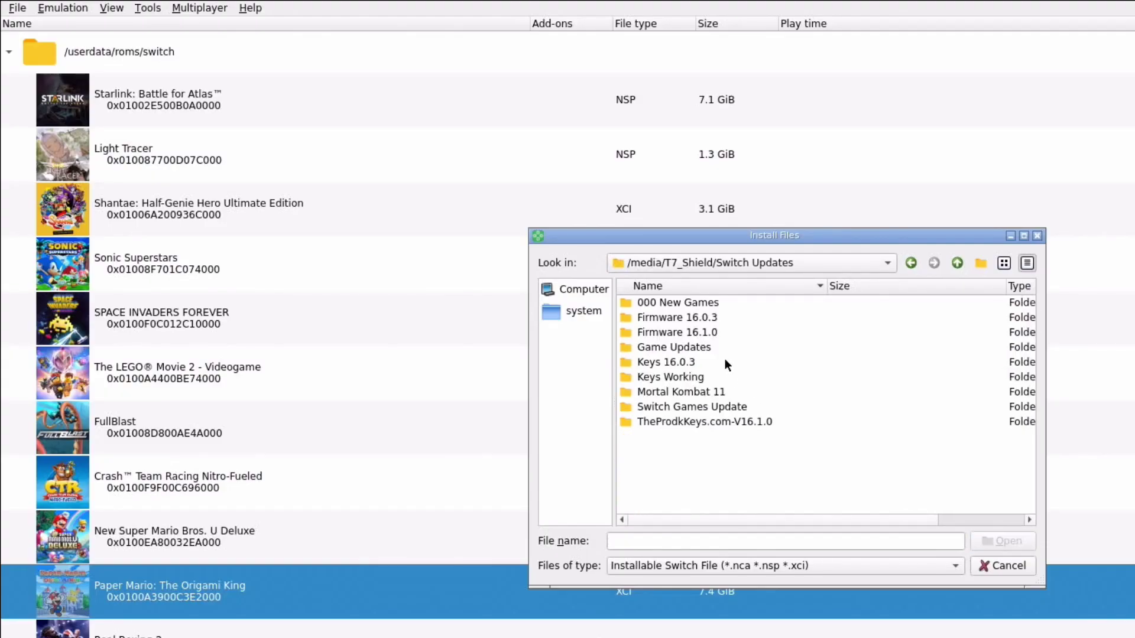
double_click(724, 407)
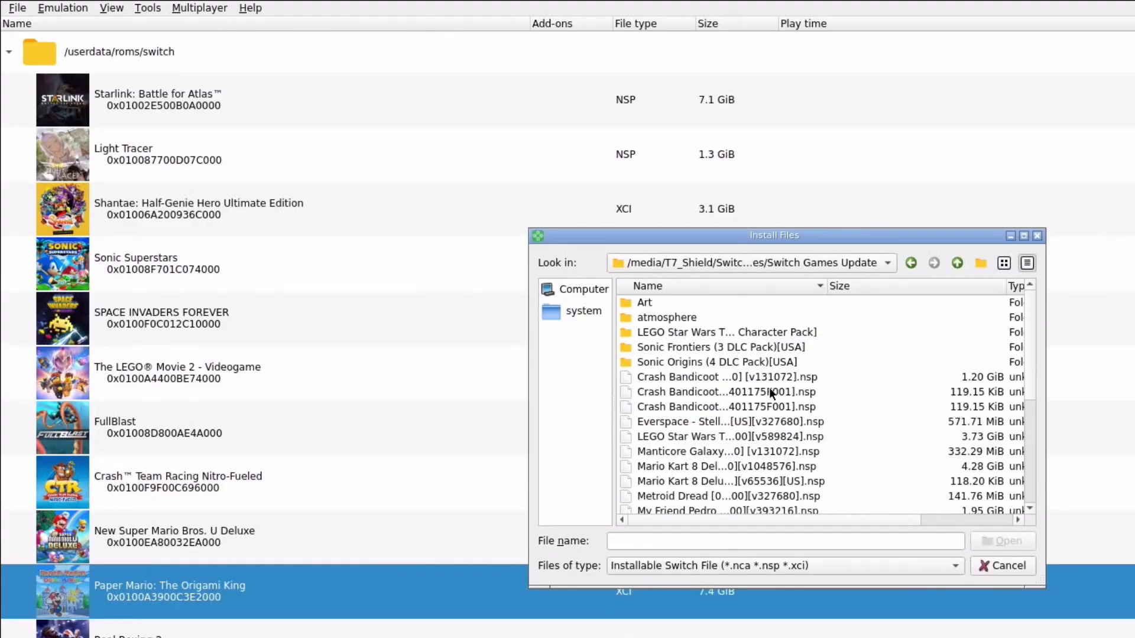
left_click(676, 380)
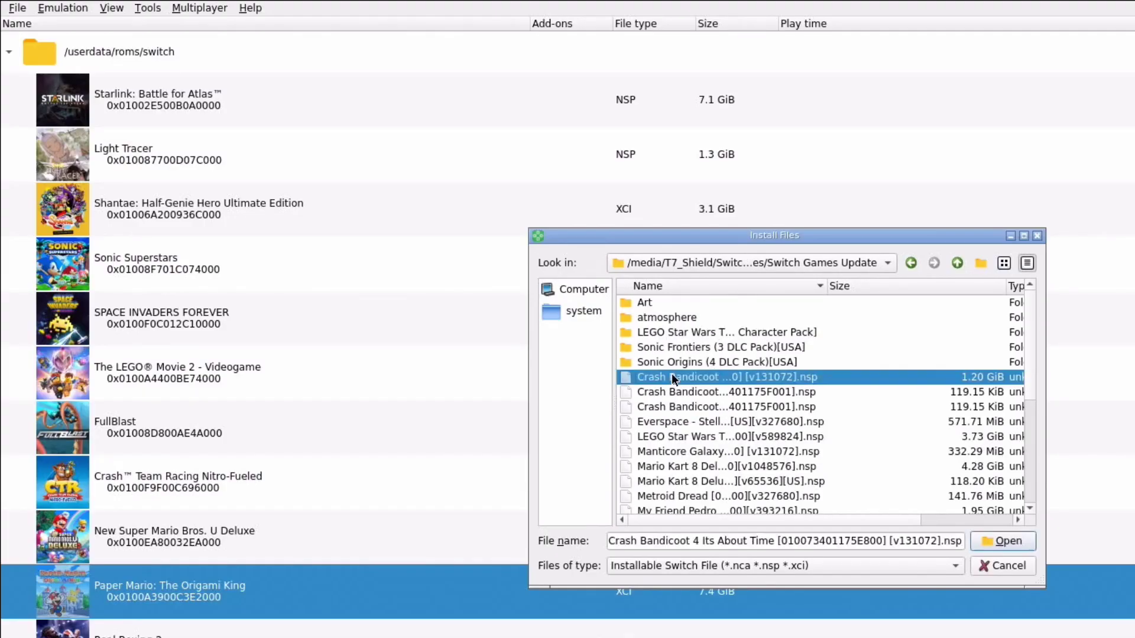
left_click(1003, 542)
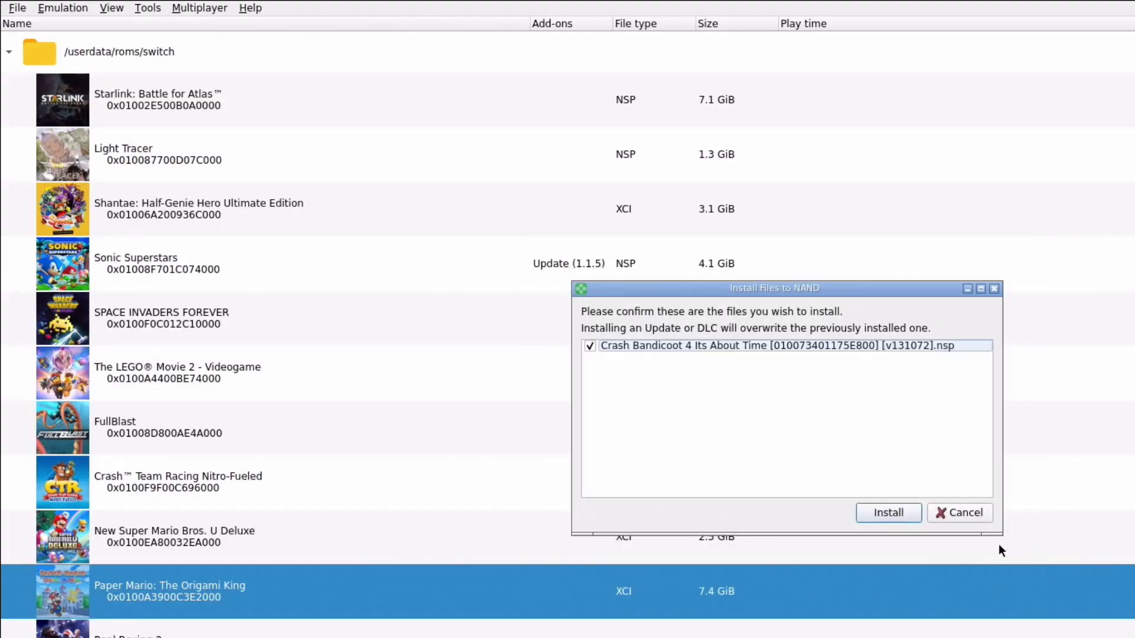
left_click(890, 511)
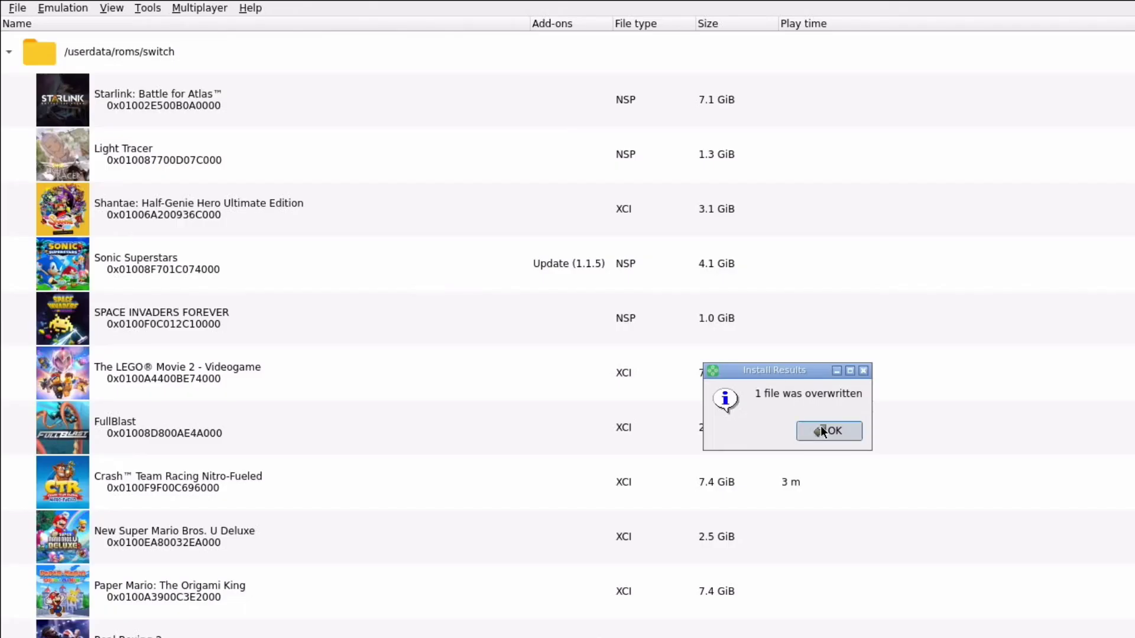
left_click(821, 429)
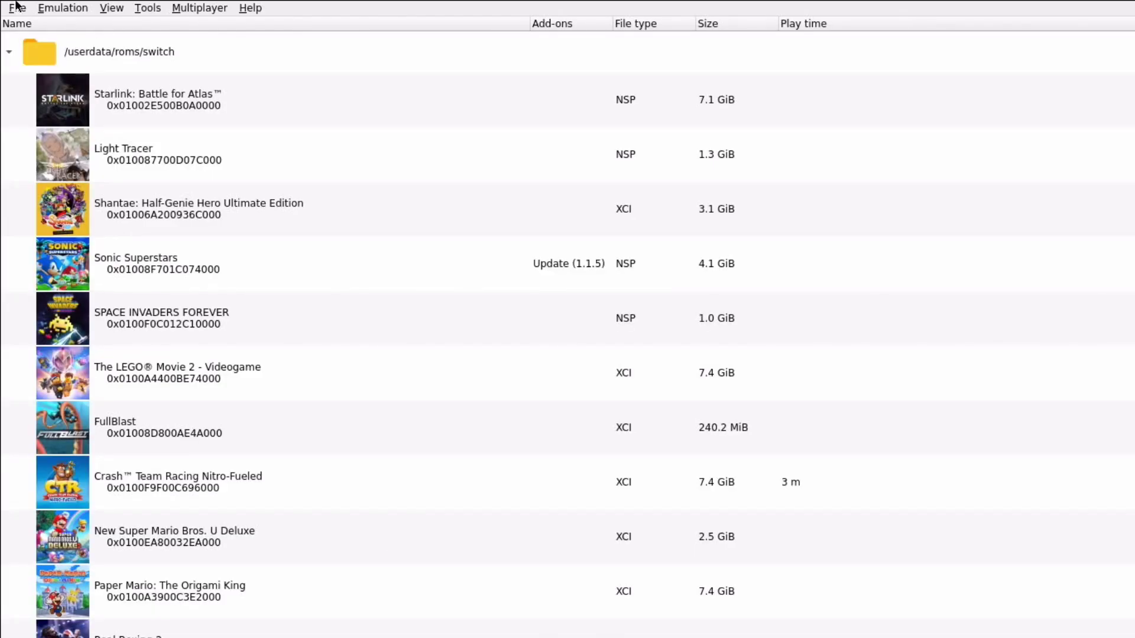
Exit Sudachi and launch Ryujinx-config from the file manager's applications
left_click(18, 8)
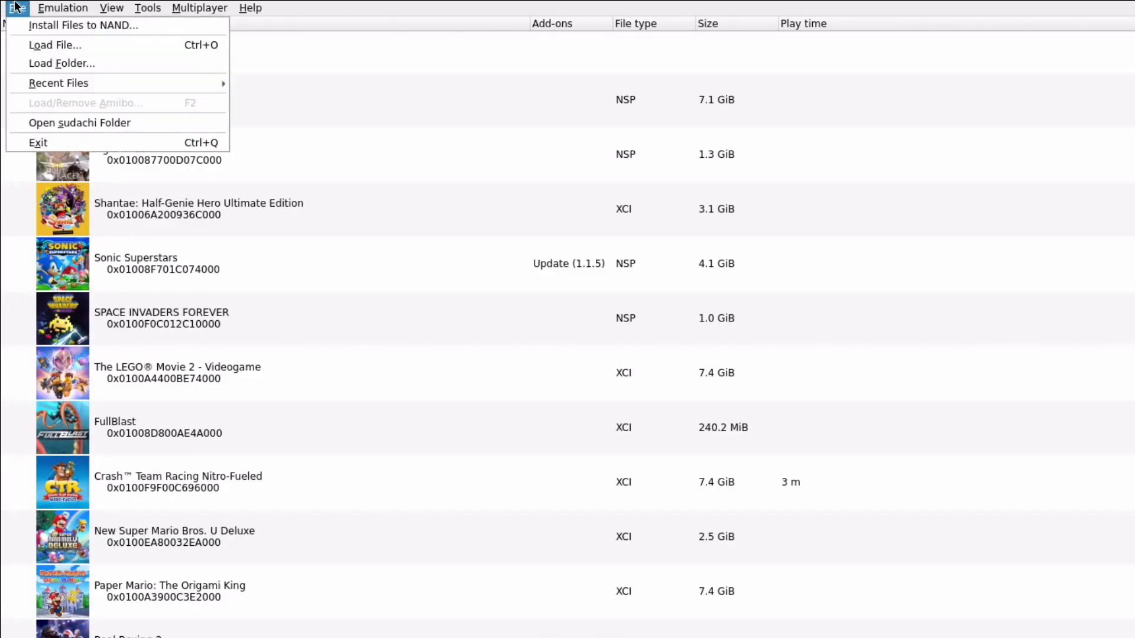
left_click(49, 135)
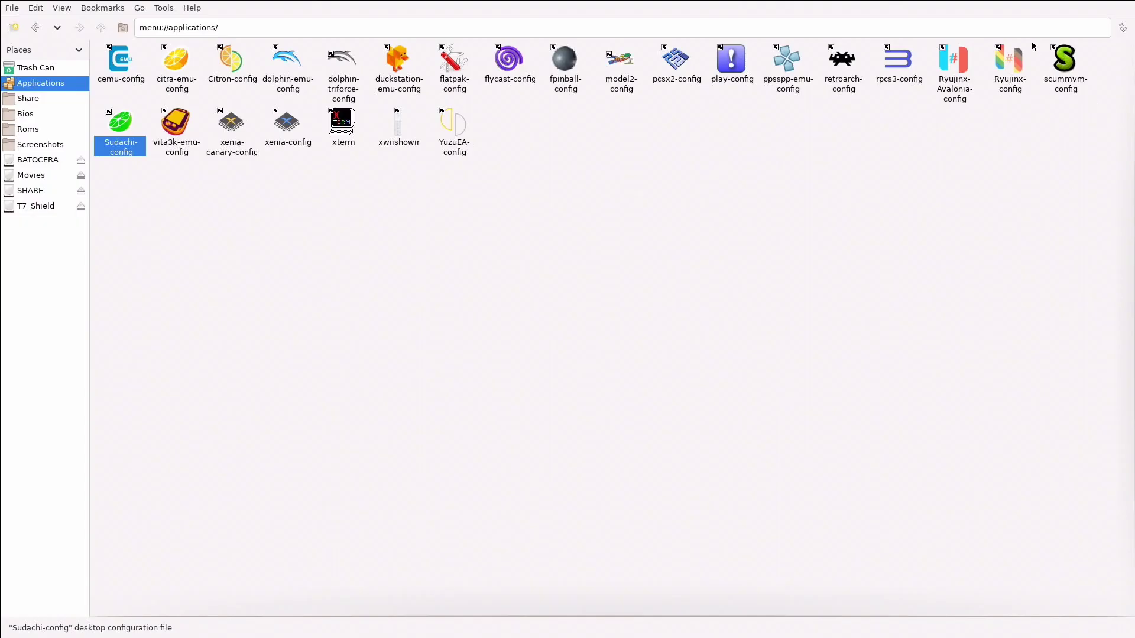
left_click(1013, 67)
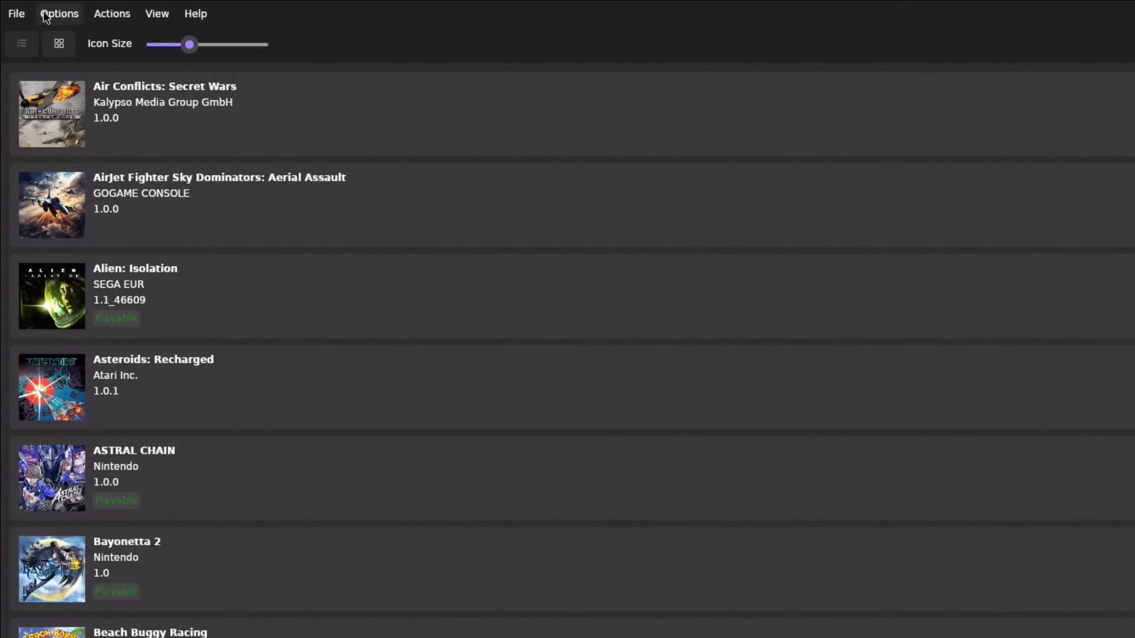
Load title updates into Ryujinx from the T7_Shield drive's Switch Updates/Switch Games Update folder
left_click(19, 13)
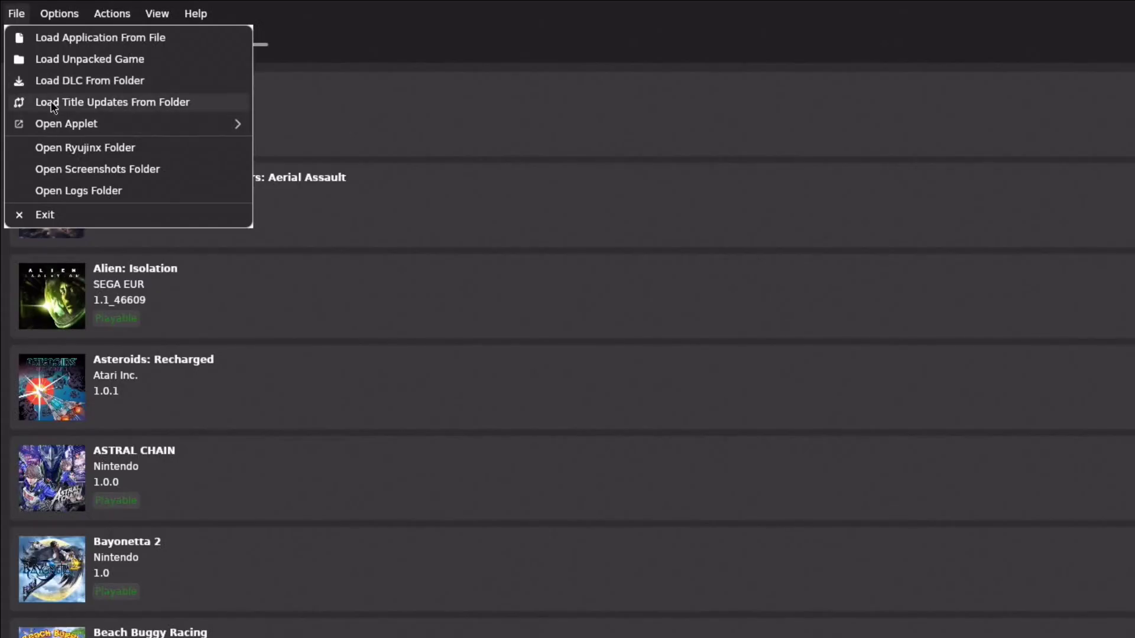
left_click(164, 100)
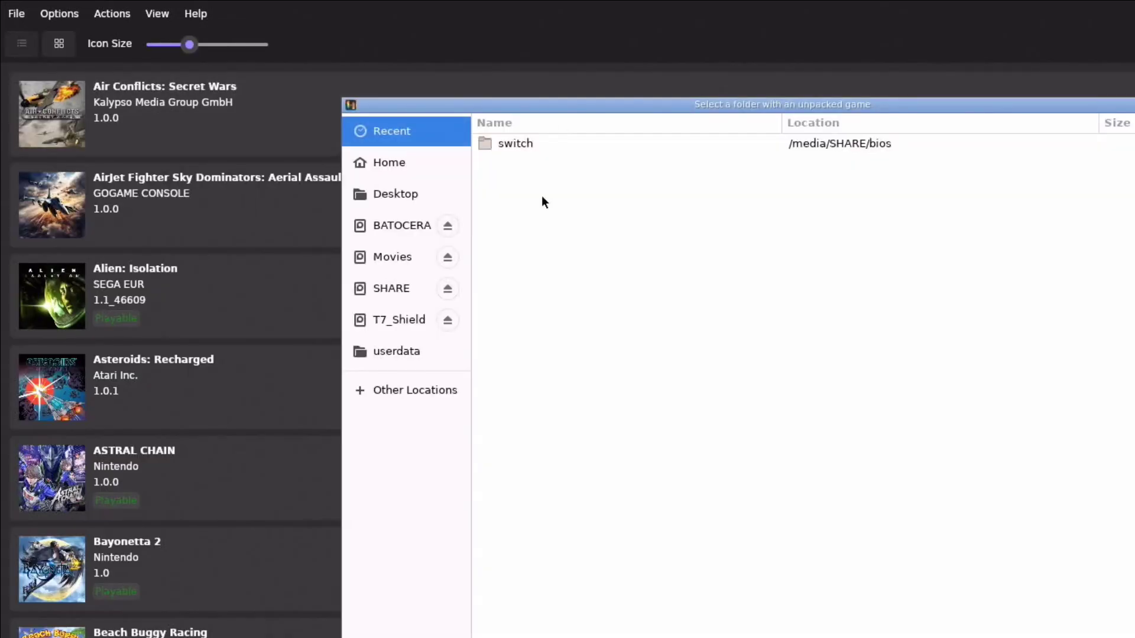
left_click(394, 319)
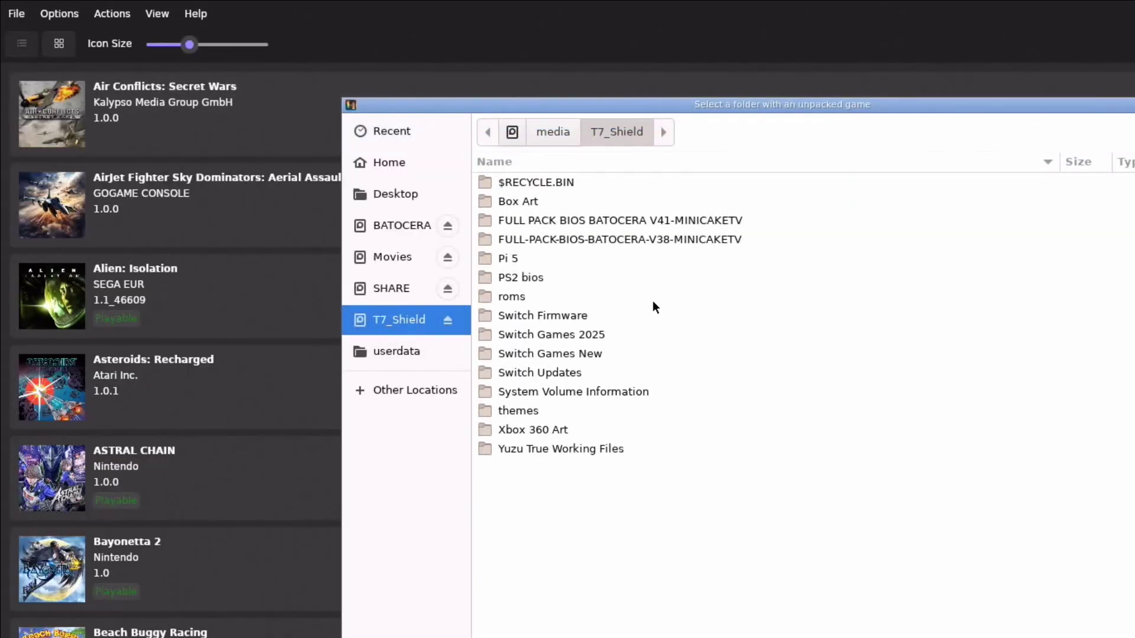
left_click(567, 373)
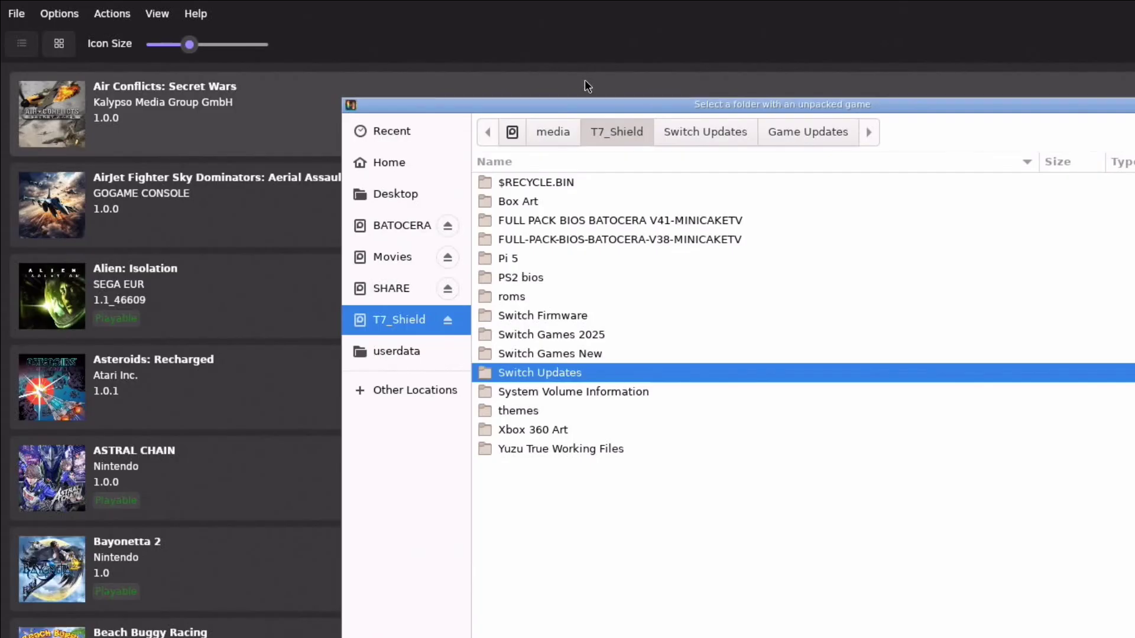
double_click(534, 369)
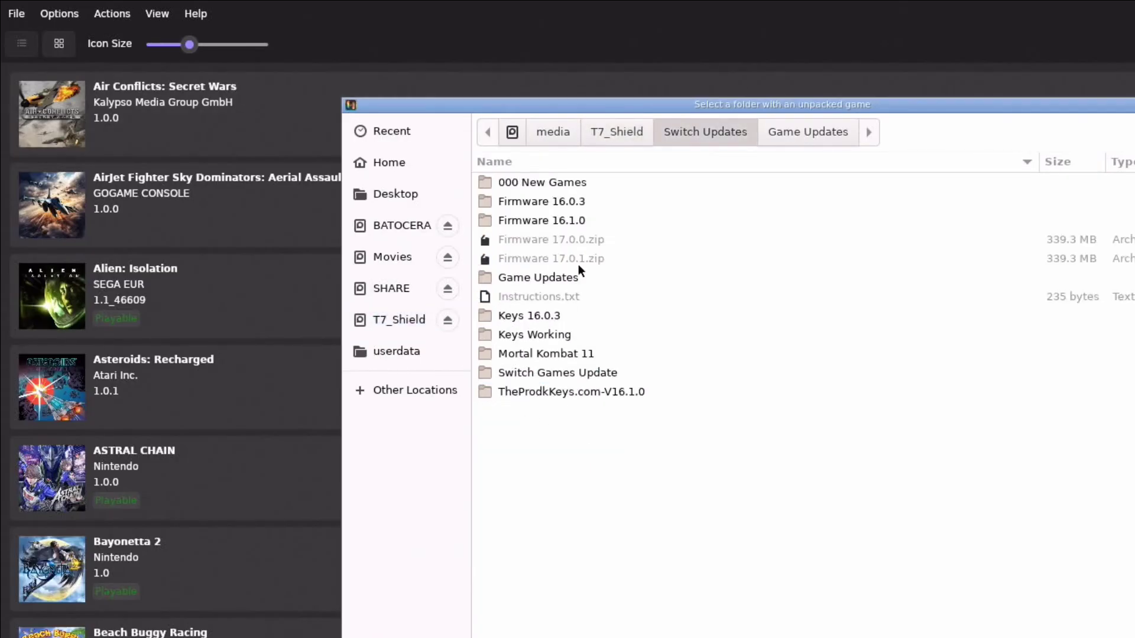
double_click(556, 371)
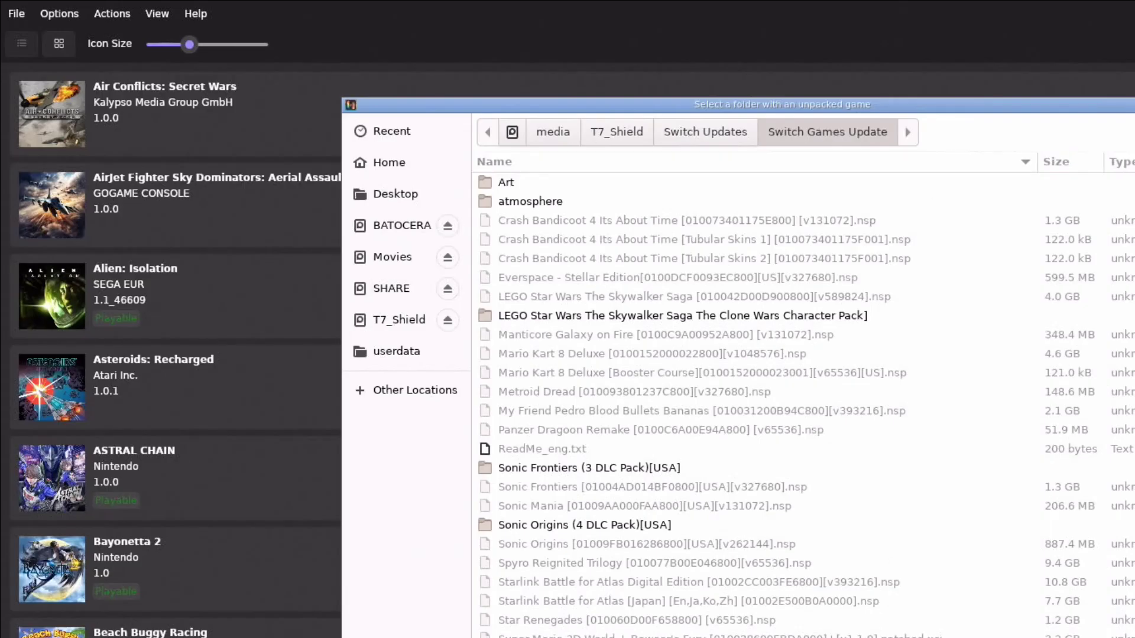
key("Escape")
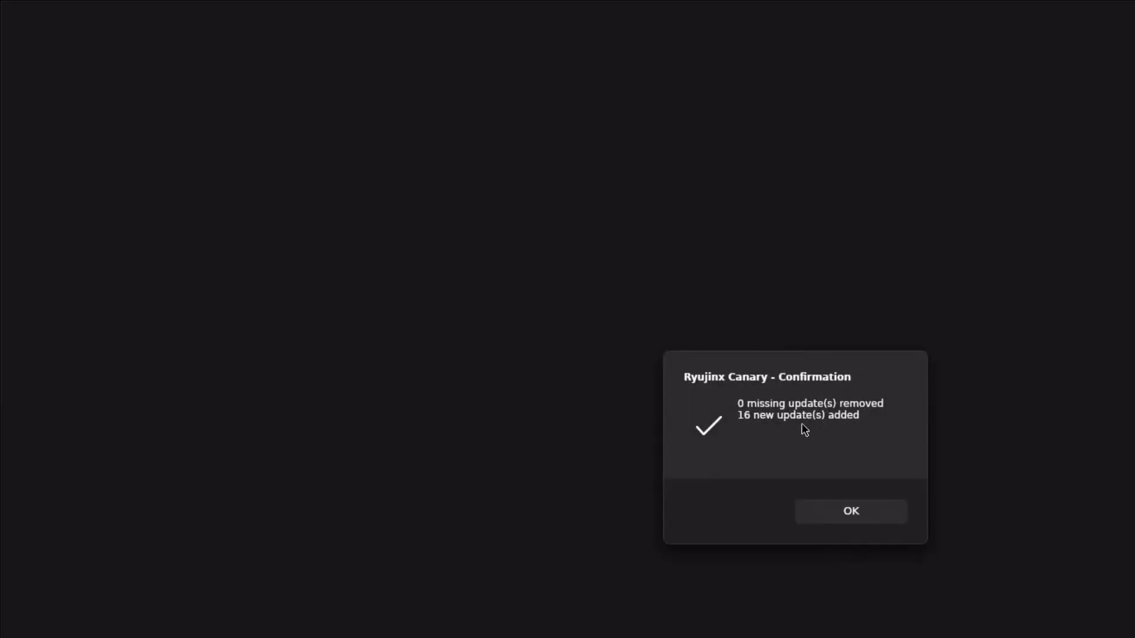
left_click(859, 511)
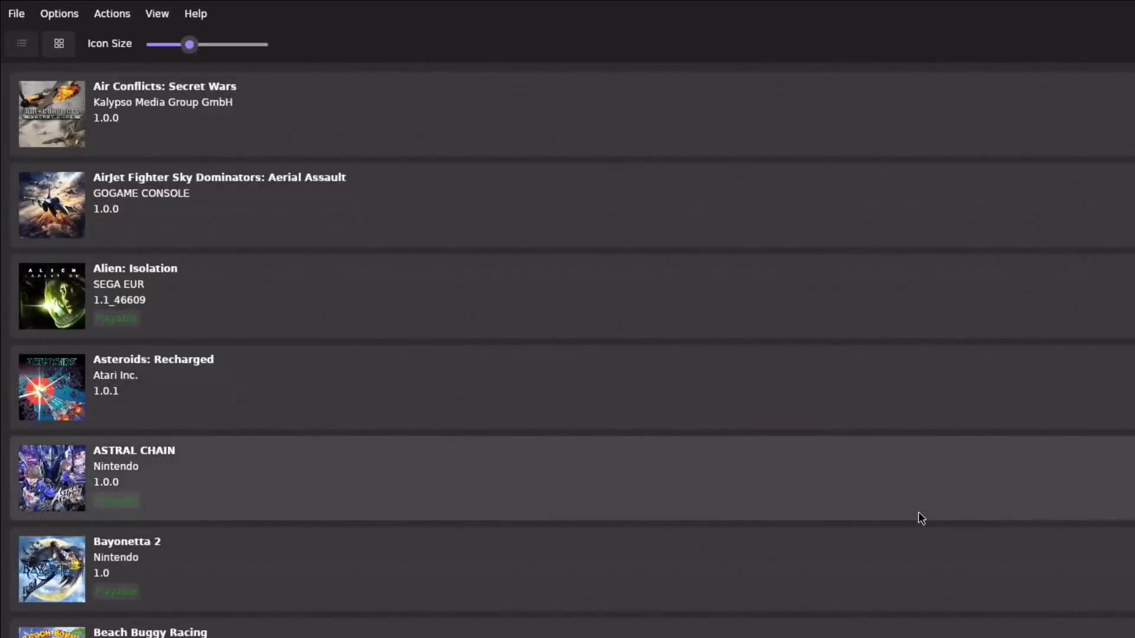
Load DLC into Ryujinx from the Switch Games Update folder inside Switch Updates on T7_Shield
left_click(15, 16)
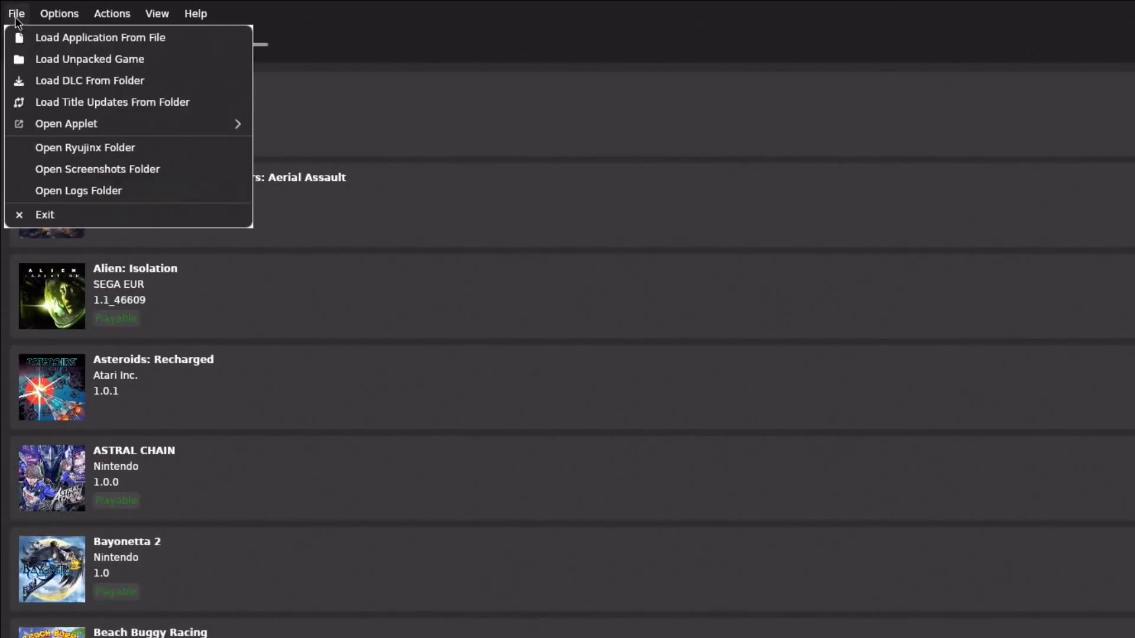
left_click(78, 83)
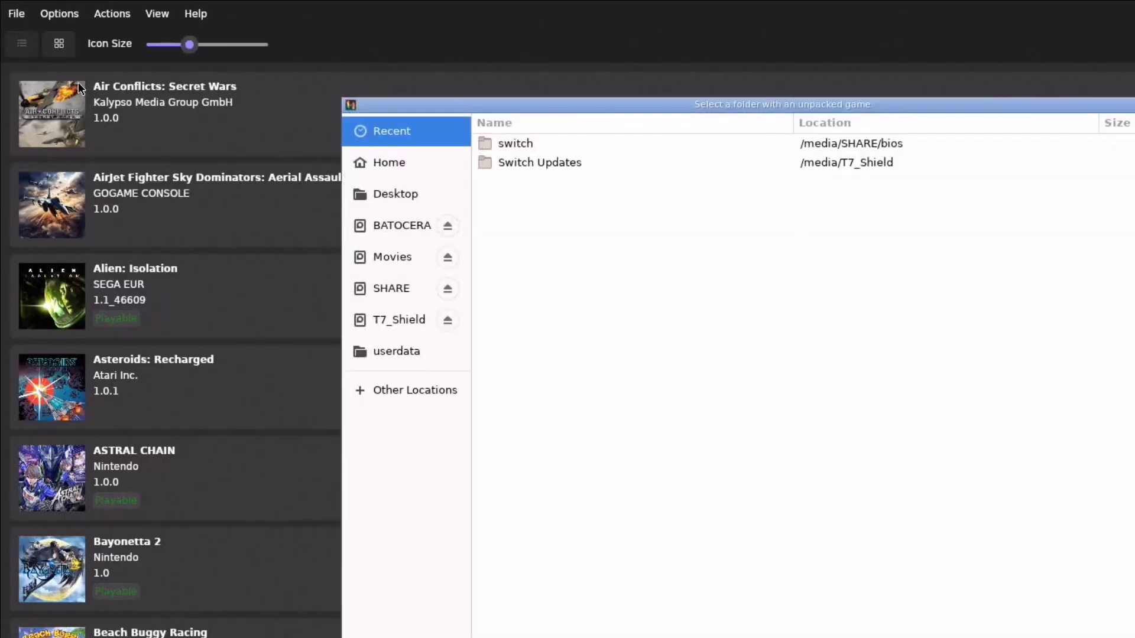
double_click(537, 162)
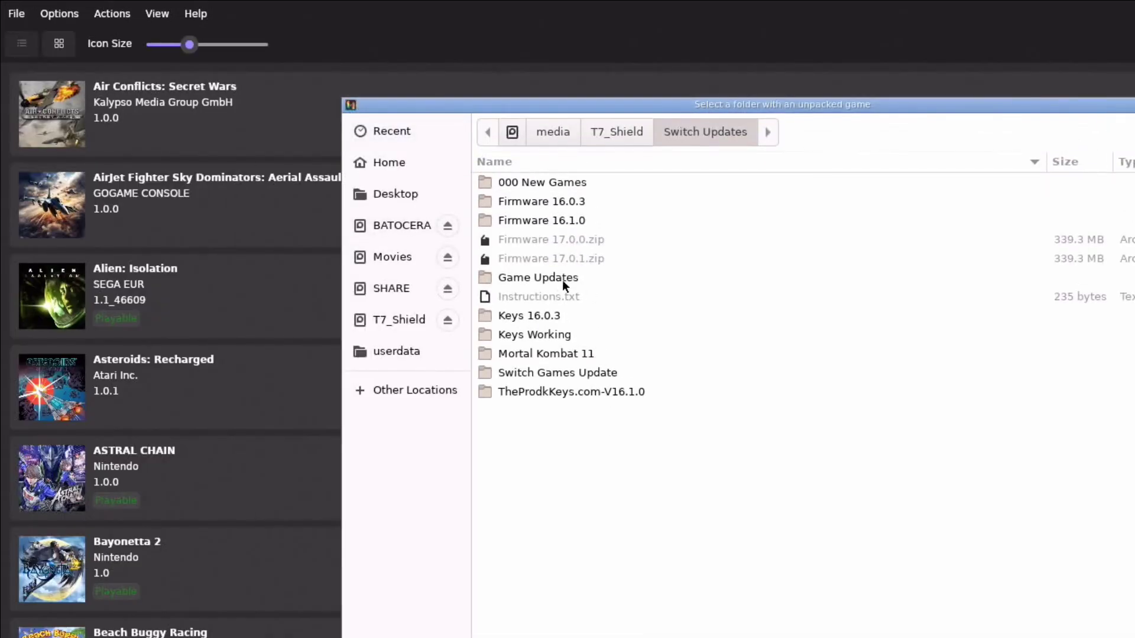
double_click(551, 372)
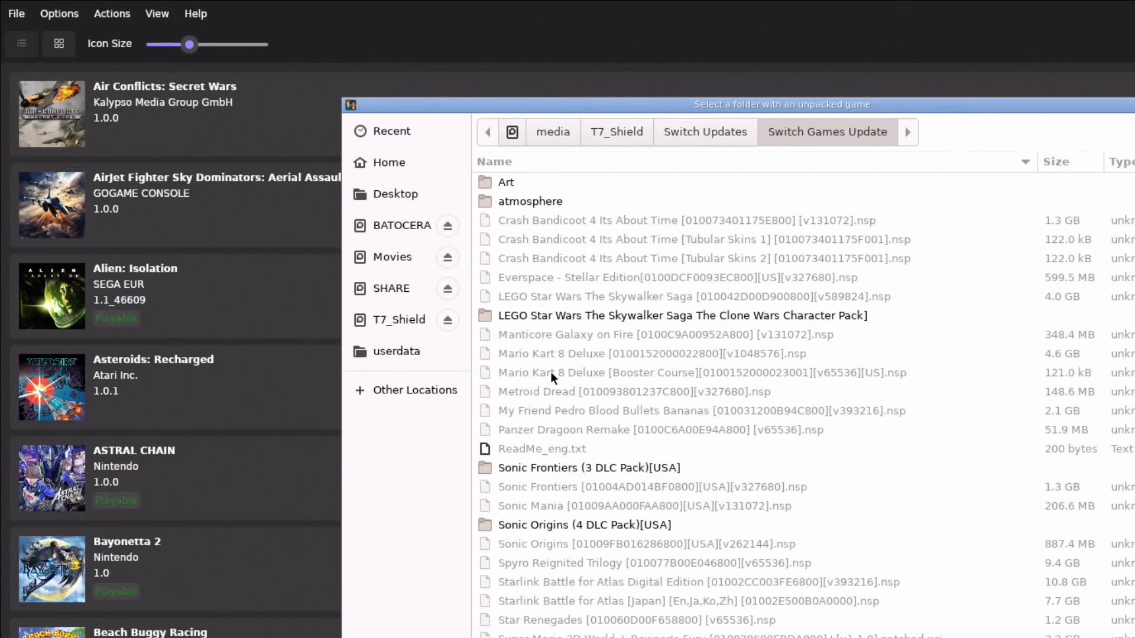
key("Escape")
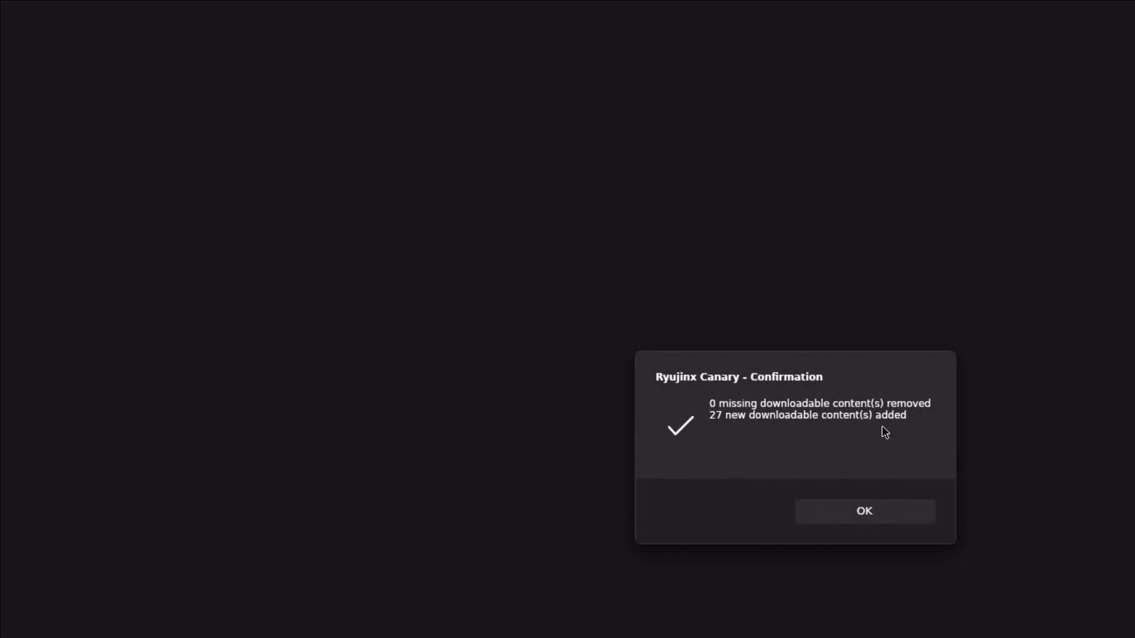
left_click(873, 515)
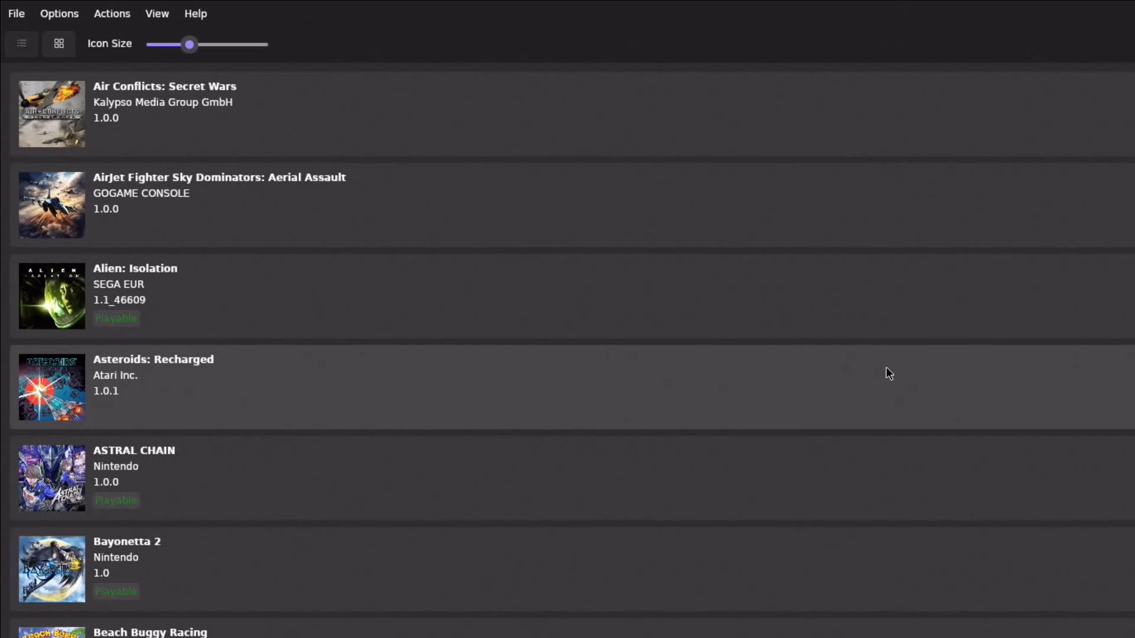
Exit Ryujinx and close the file manager to return to the Batocera system list
left_click(13, 15)
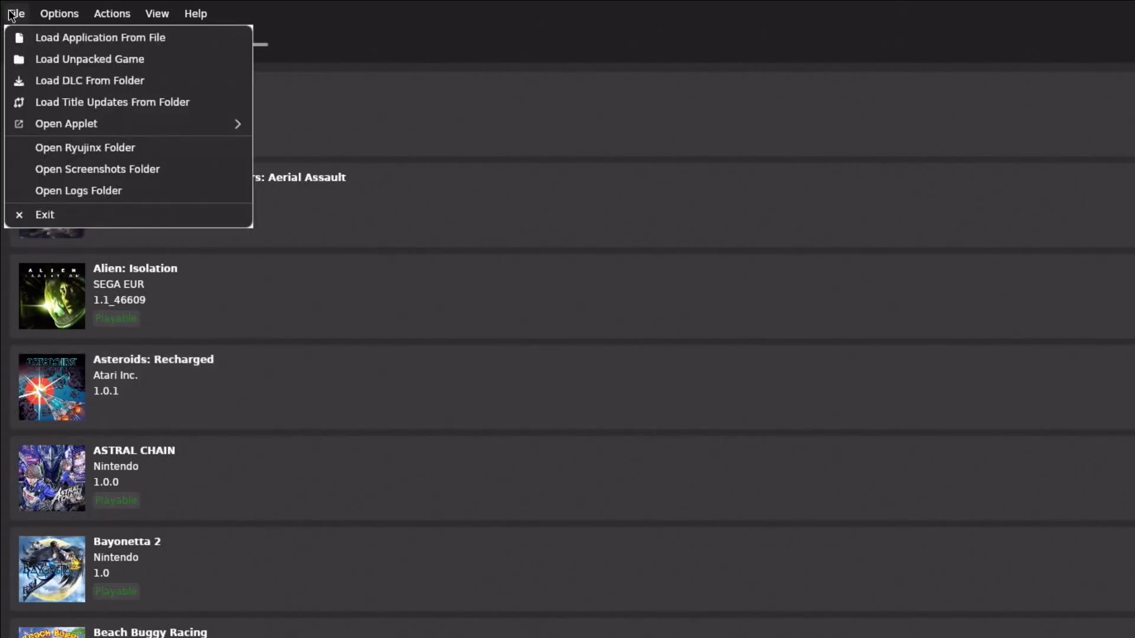
left_click(45, 215)
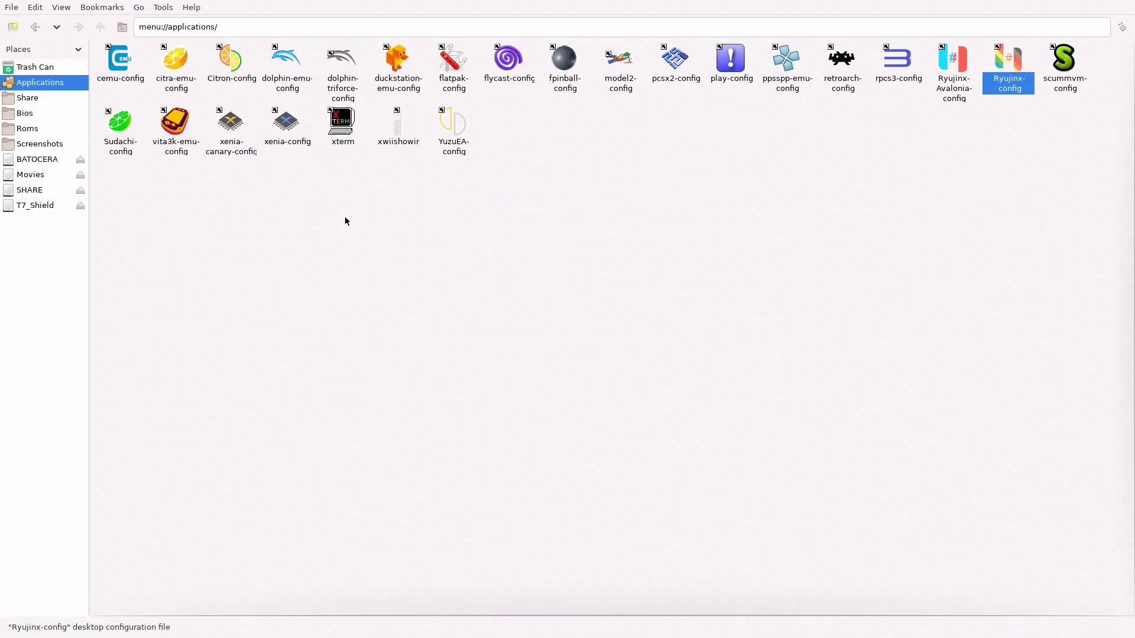
left_click(13, 8)
left_click(24, 98)
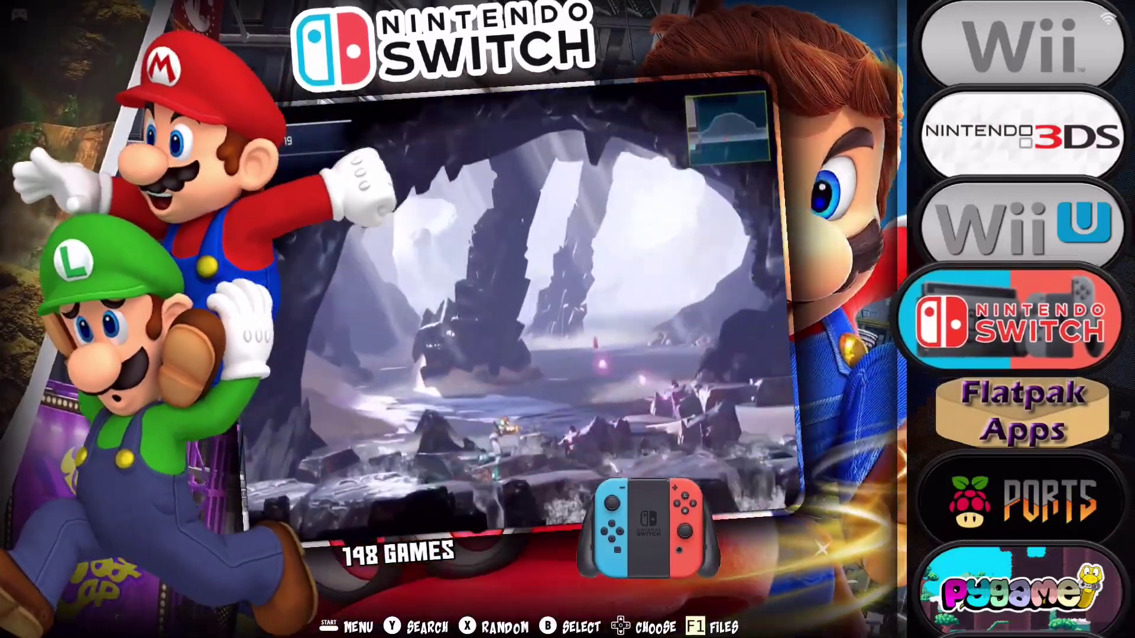
Open the Ports system in Batocera and launch Switch Updater
key("Down")
key("Down")
key("Down")
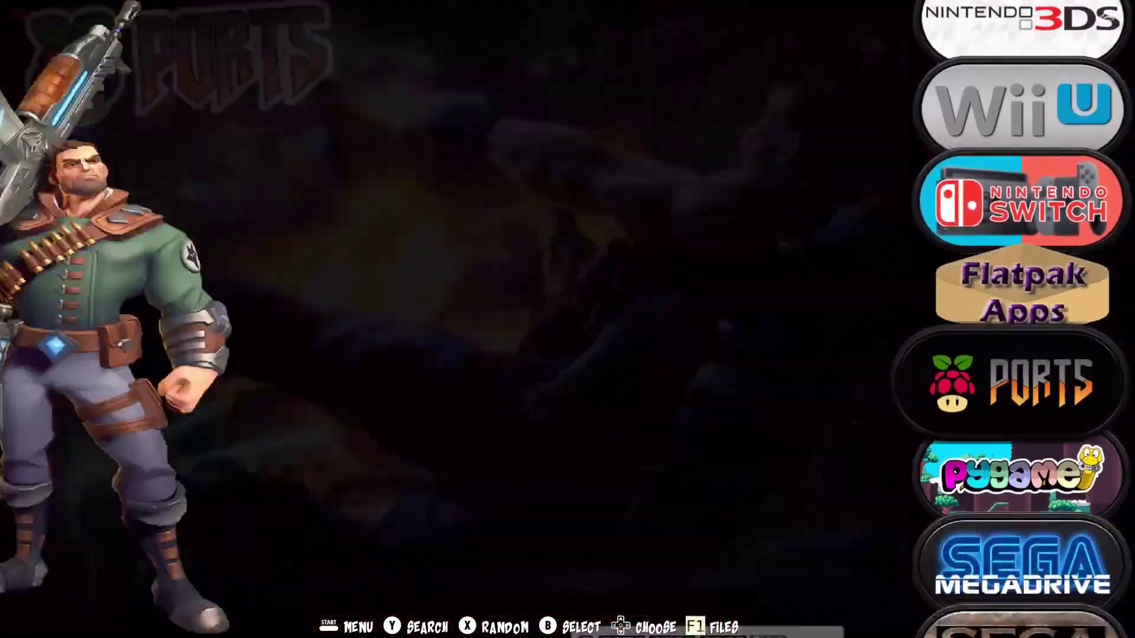
key("Up")
key("Return")
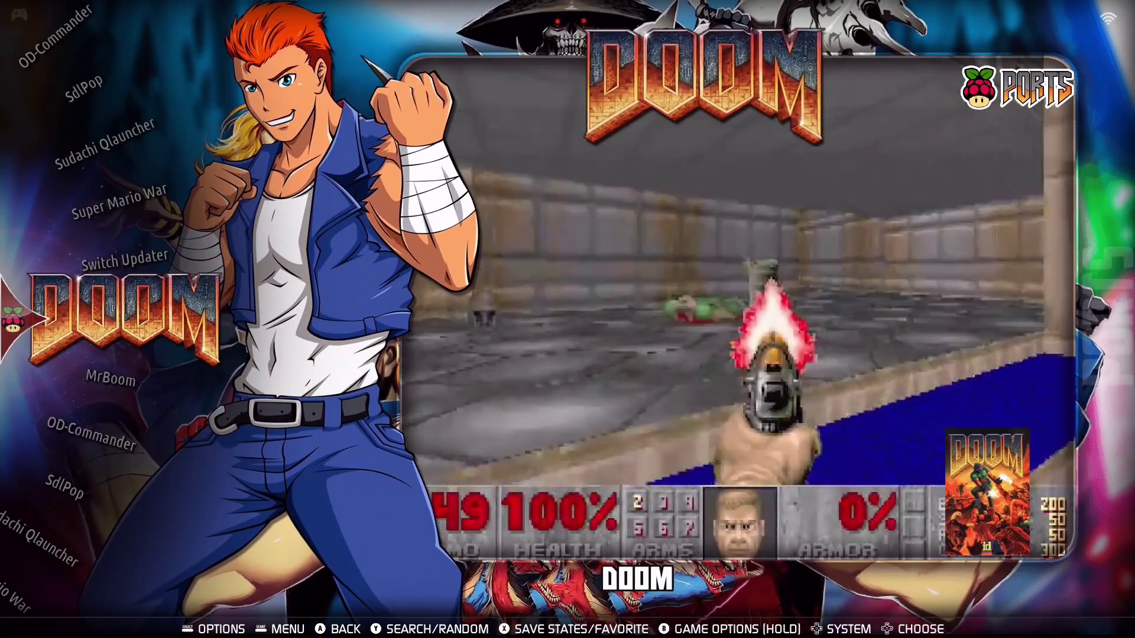
key("Up")
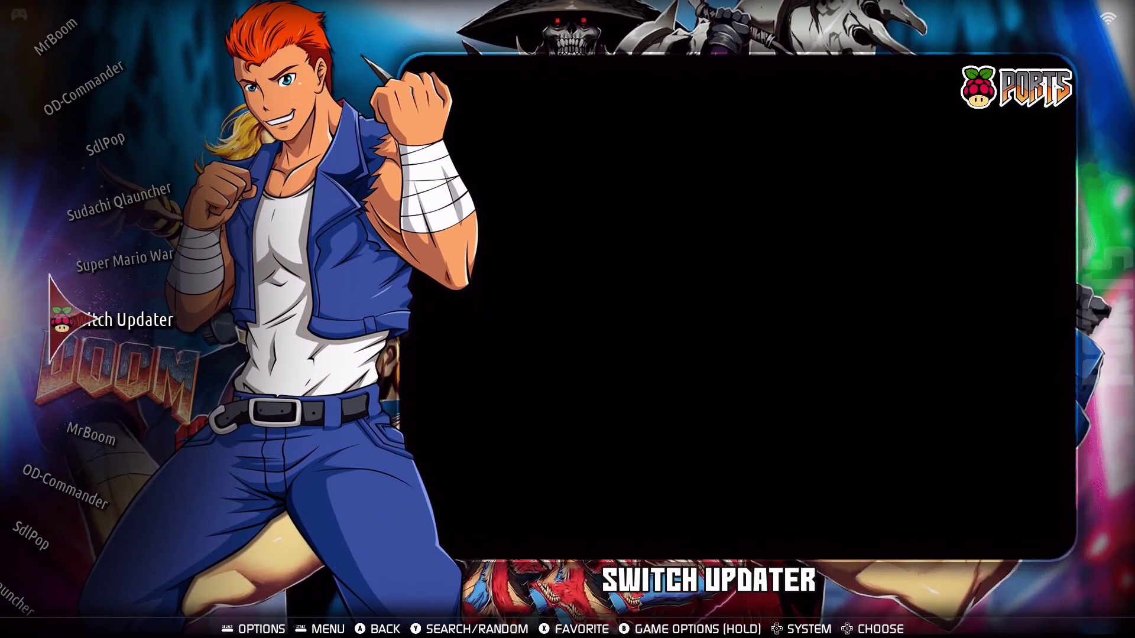
key("Return")
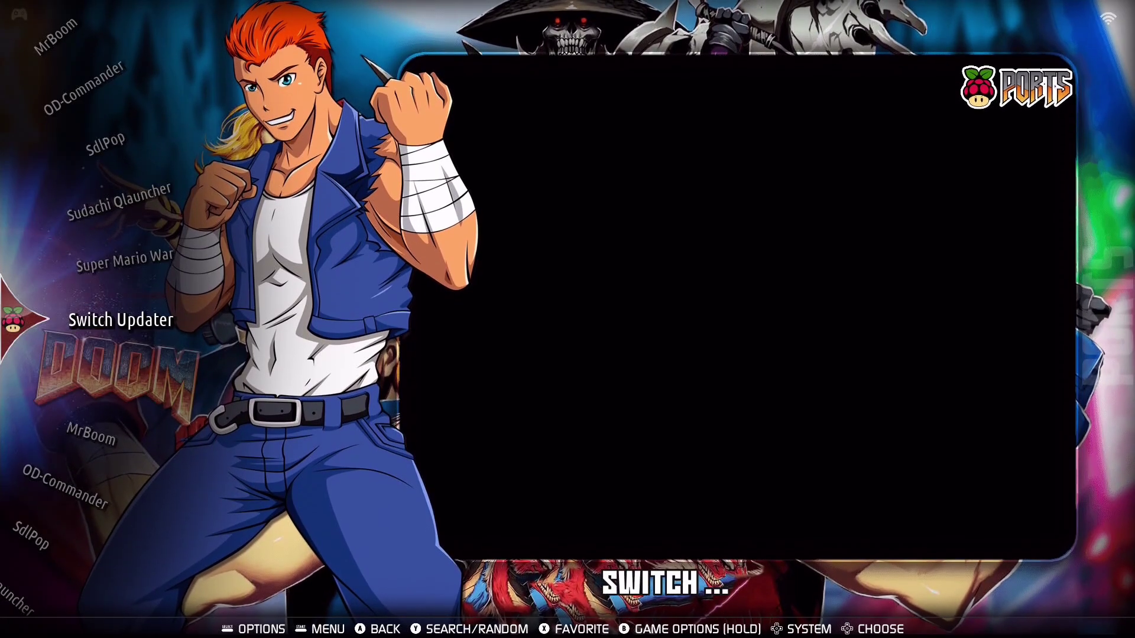
Leave the Ports list for the Nintendo Switch game list and open its advanced system options
key("Escape")
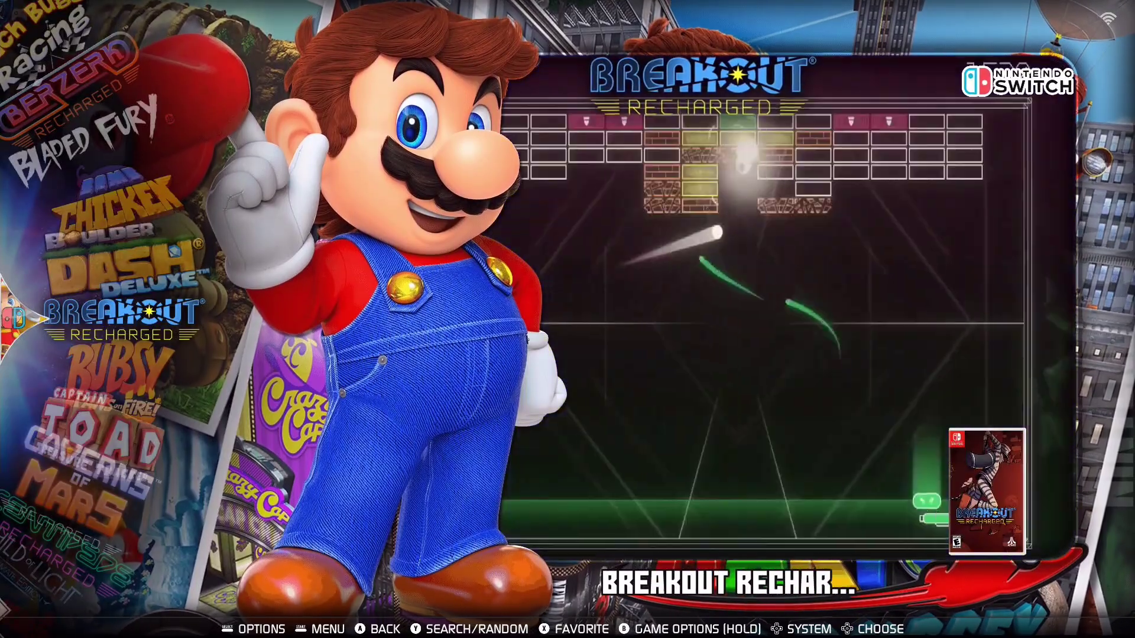
key("space")
key("Down")
key("Down")
key("Down")
key("Down")
key("Down")
key("Down")
key("Down")
key("Down")
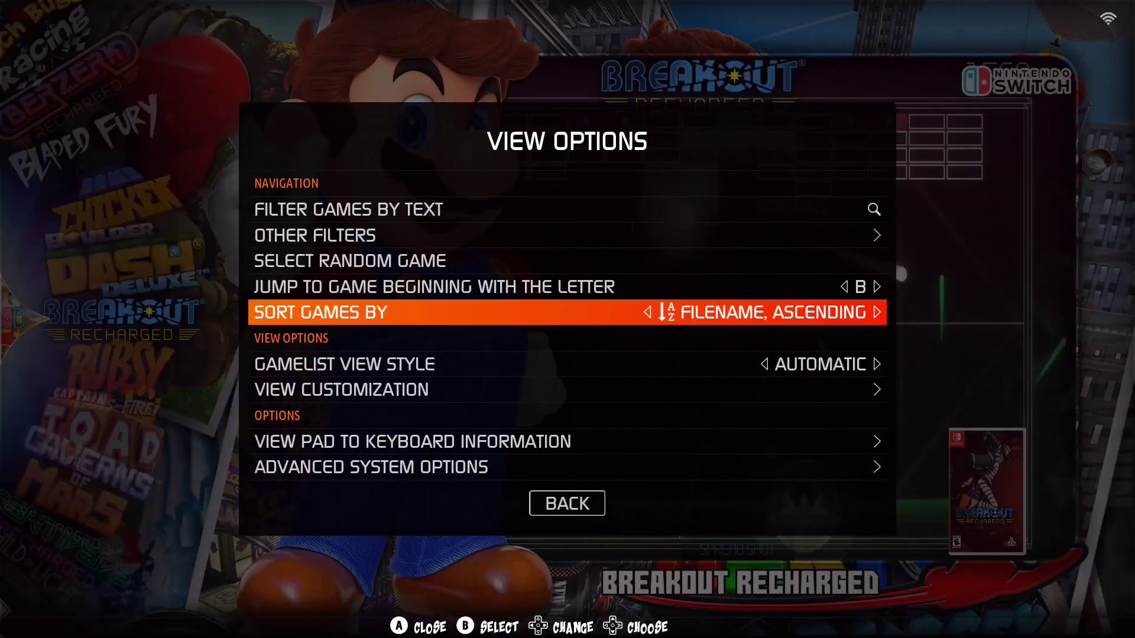
key("Return")
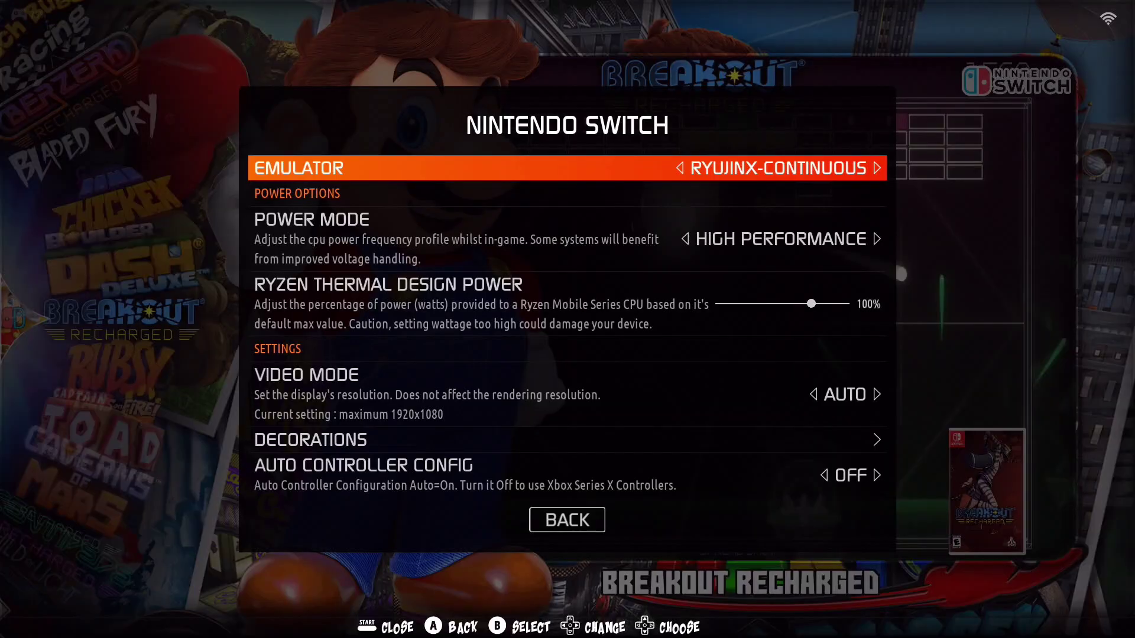
Review the Docked/Handheld mode choices in the Nintendo Switch settings, keep Auto and close the options
key("Down")
key("Down")
key("Down")
key("Down")
key("Down")
key("Down")
key("Down")
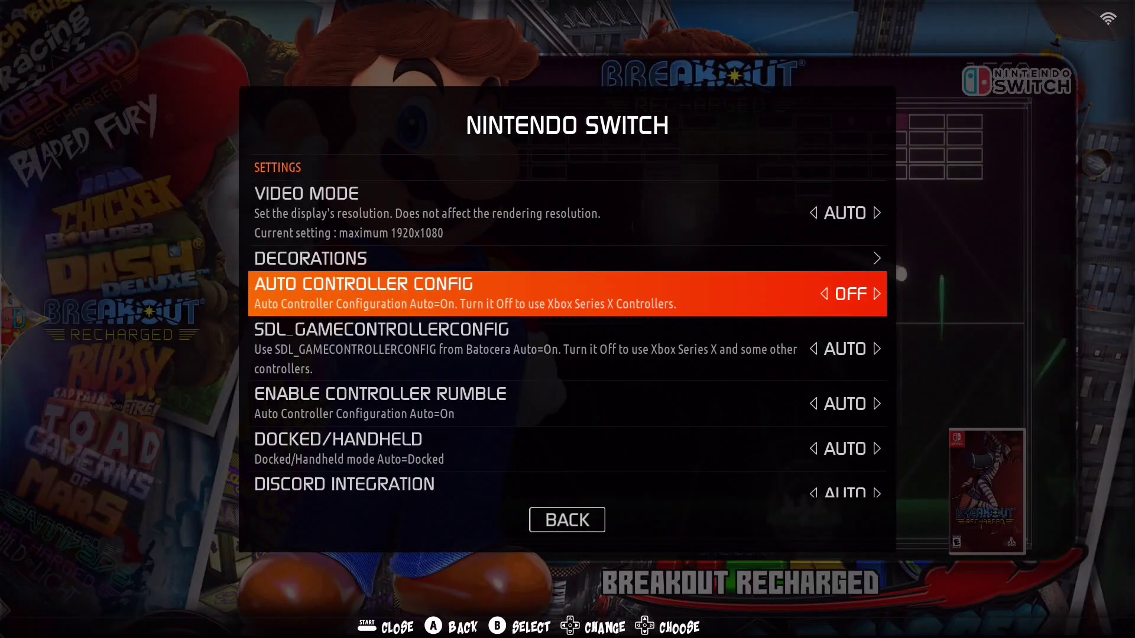
key("Down")
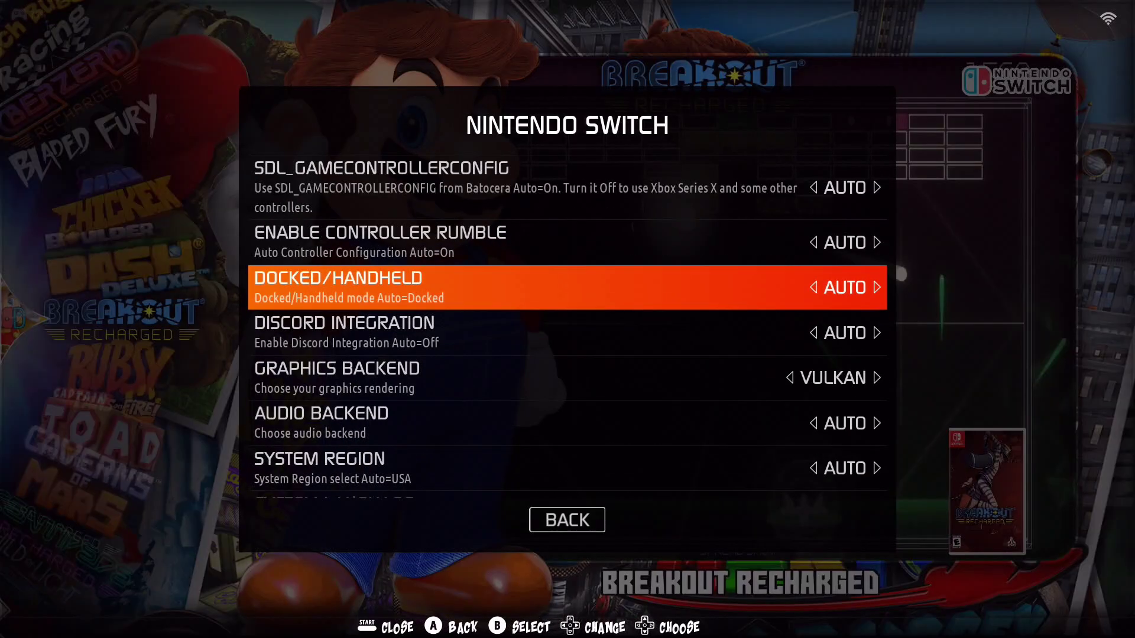
key("Return")
key("Down")
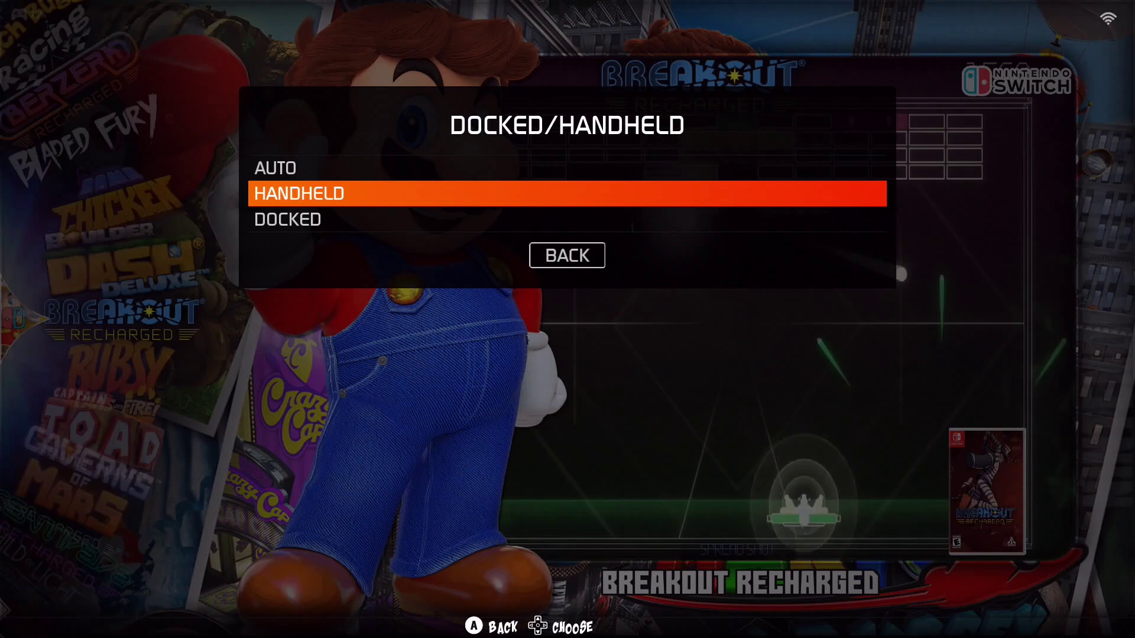
key("Down")
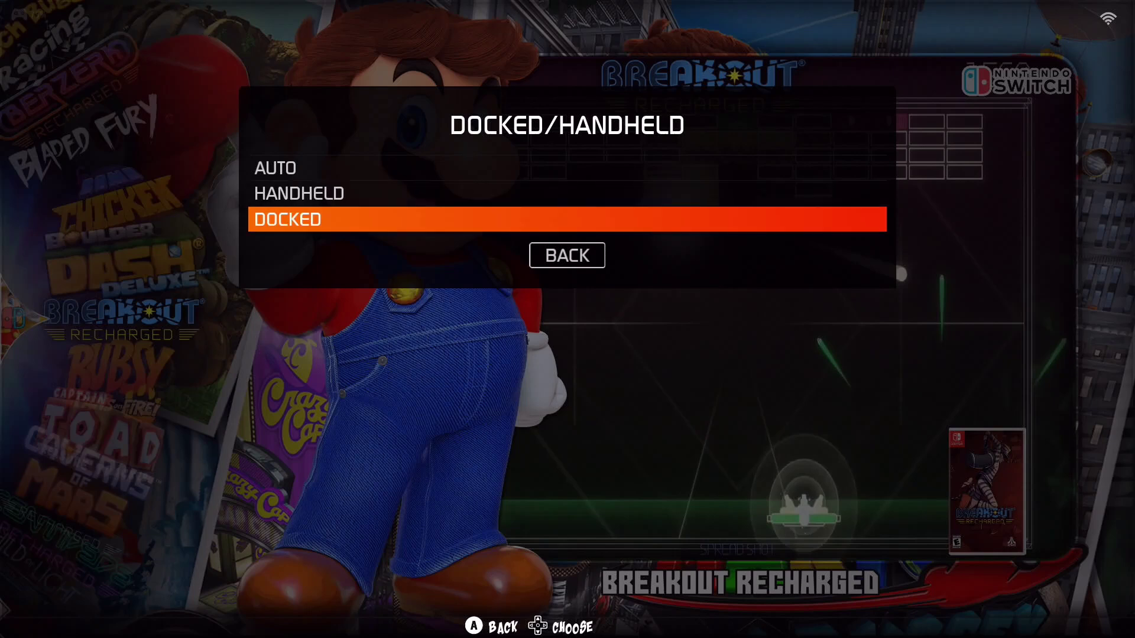
key("Up")
key("Up")
key("Return")
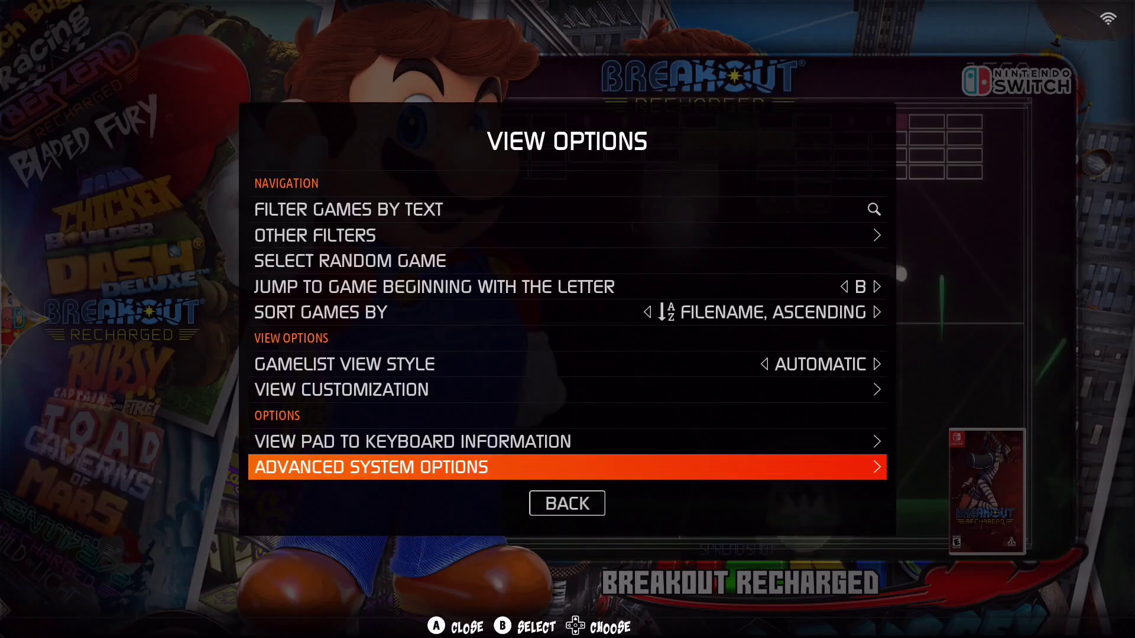
key("Escape")
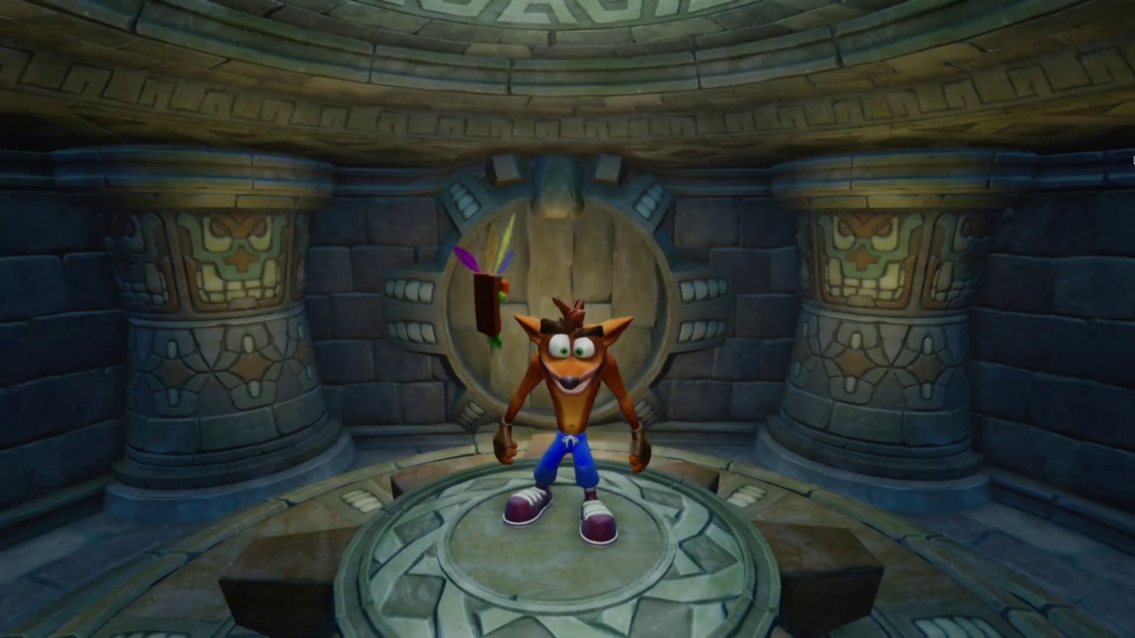
key("Up")
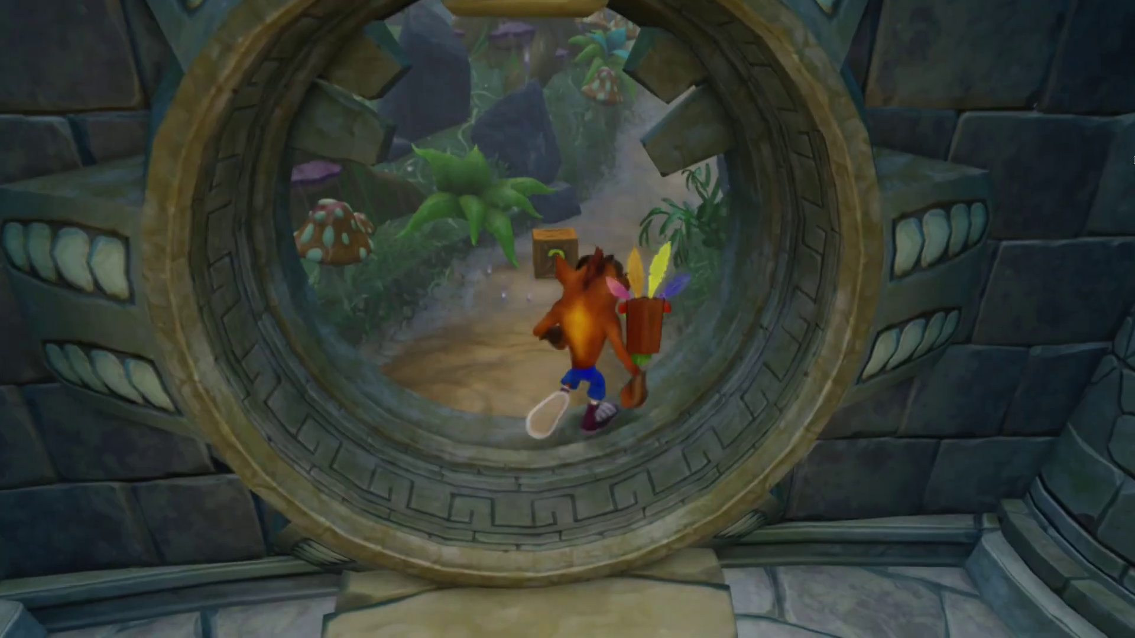